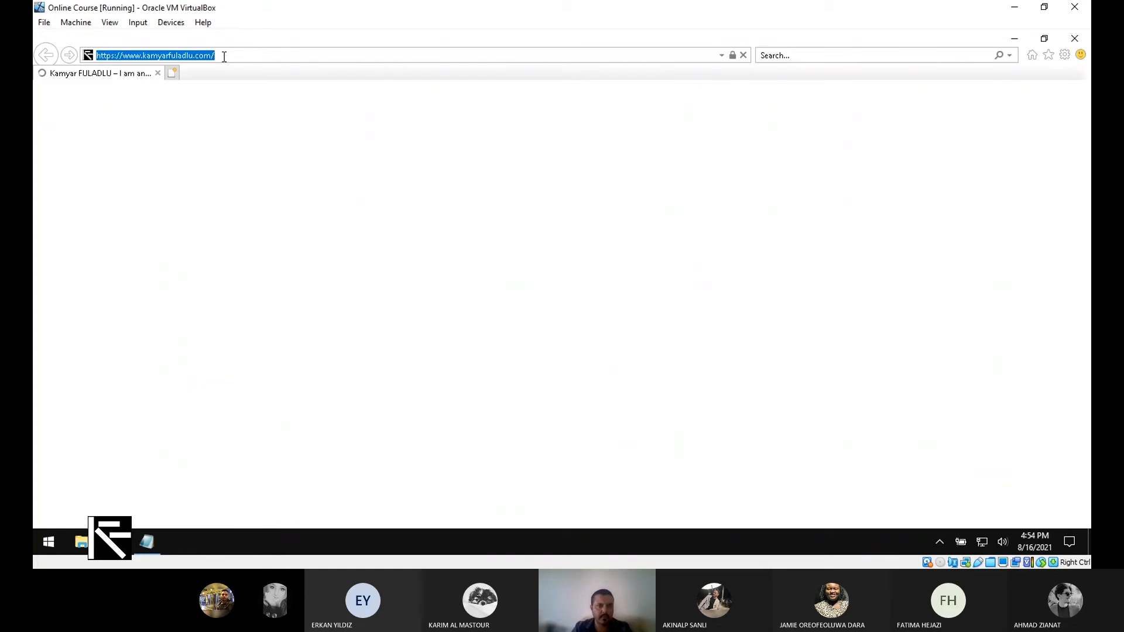
# - Download NewYork Example.rar from the staff.emu.edu.tr ARCH 383 page and show it in Downloads
pyautogui.write('staff.emu.edu.tr/')
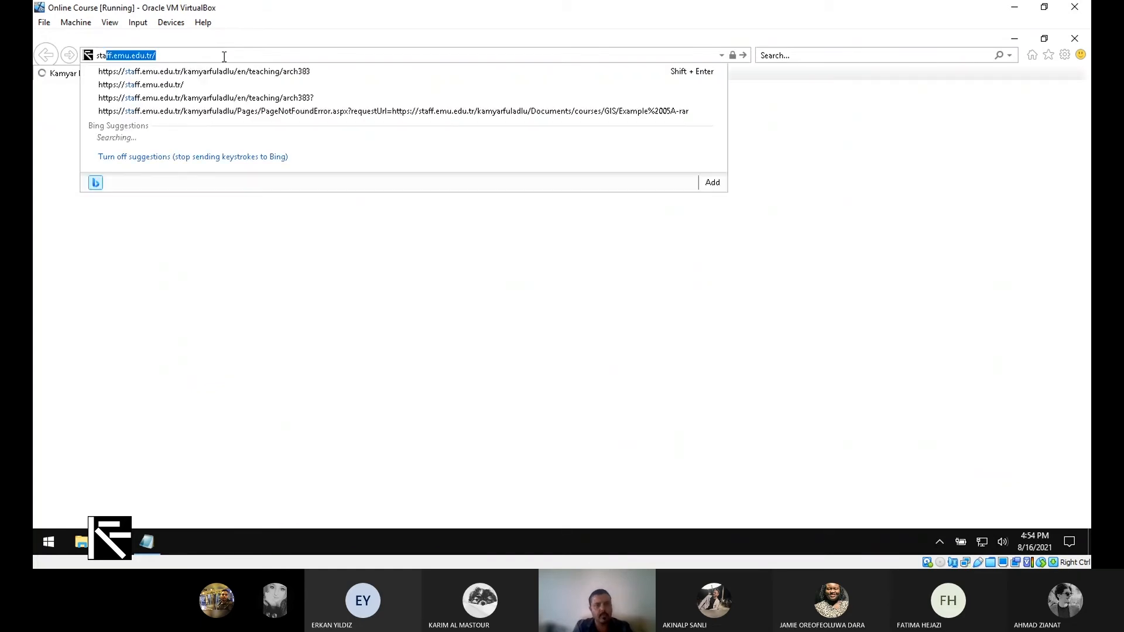
pyautogui.press('Return')
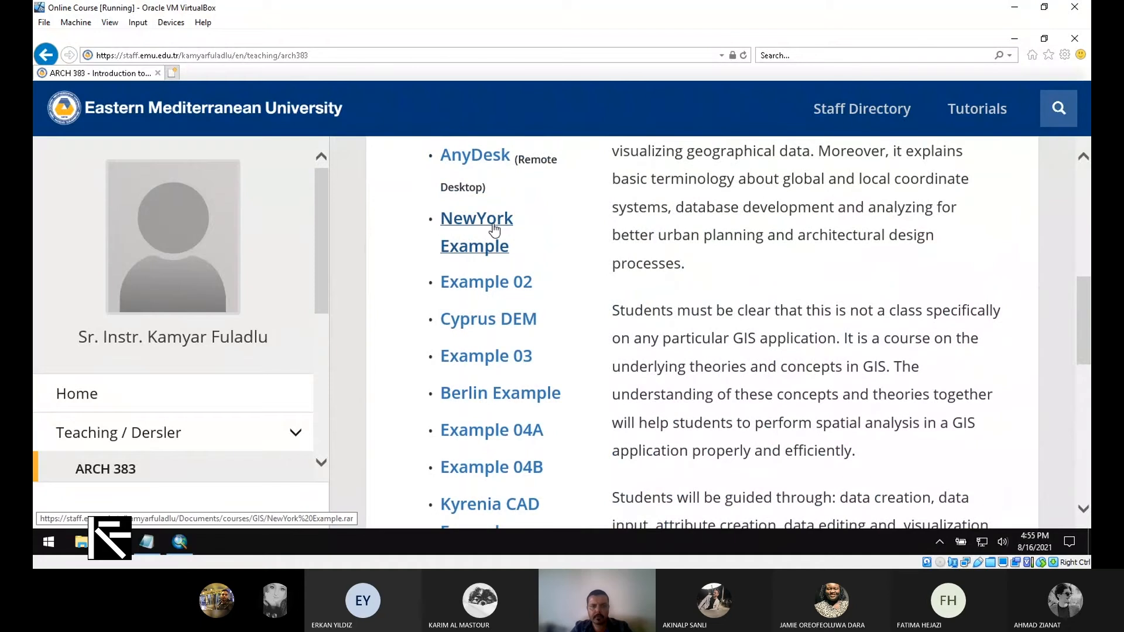
pyautogui.click(491, 225)
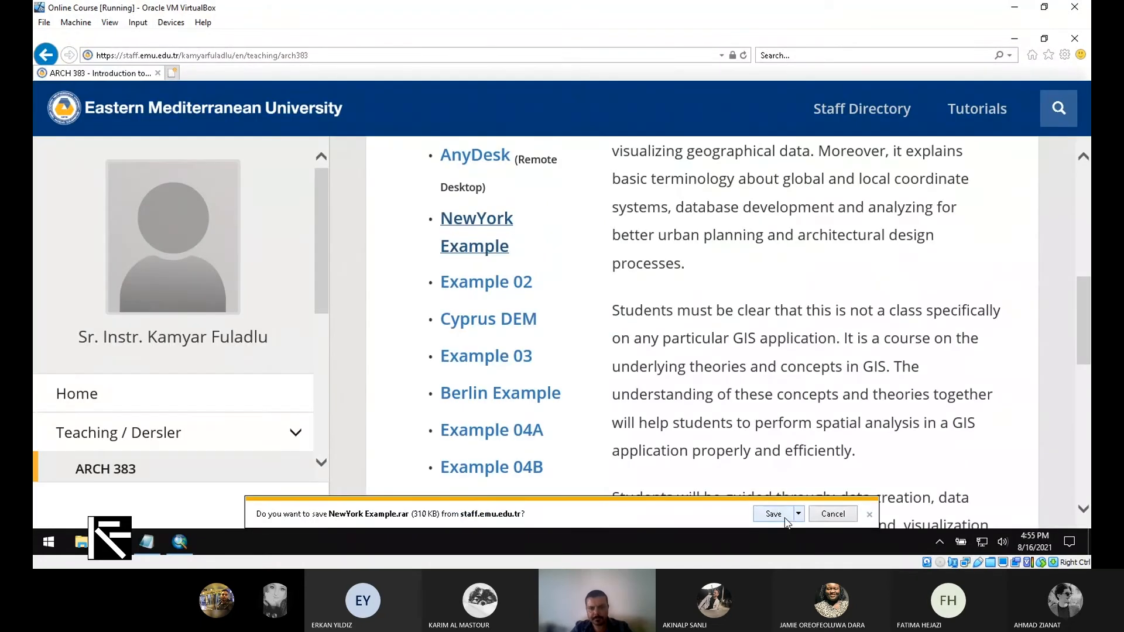
pyautogui.click(774, 514)
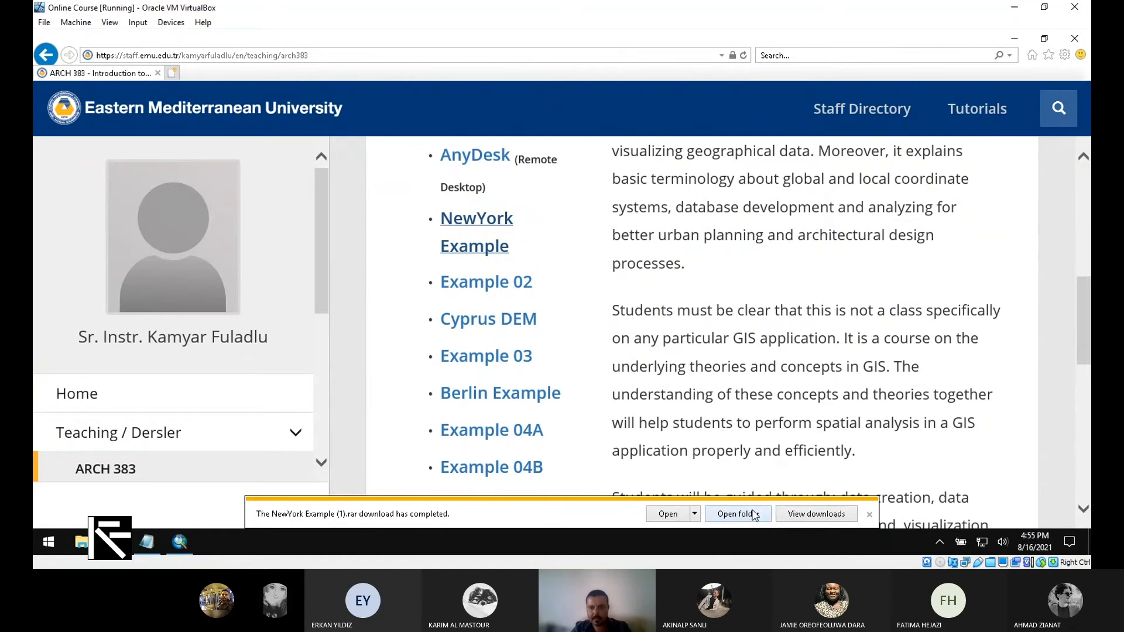
pyautogui.click(755, 514)
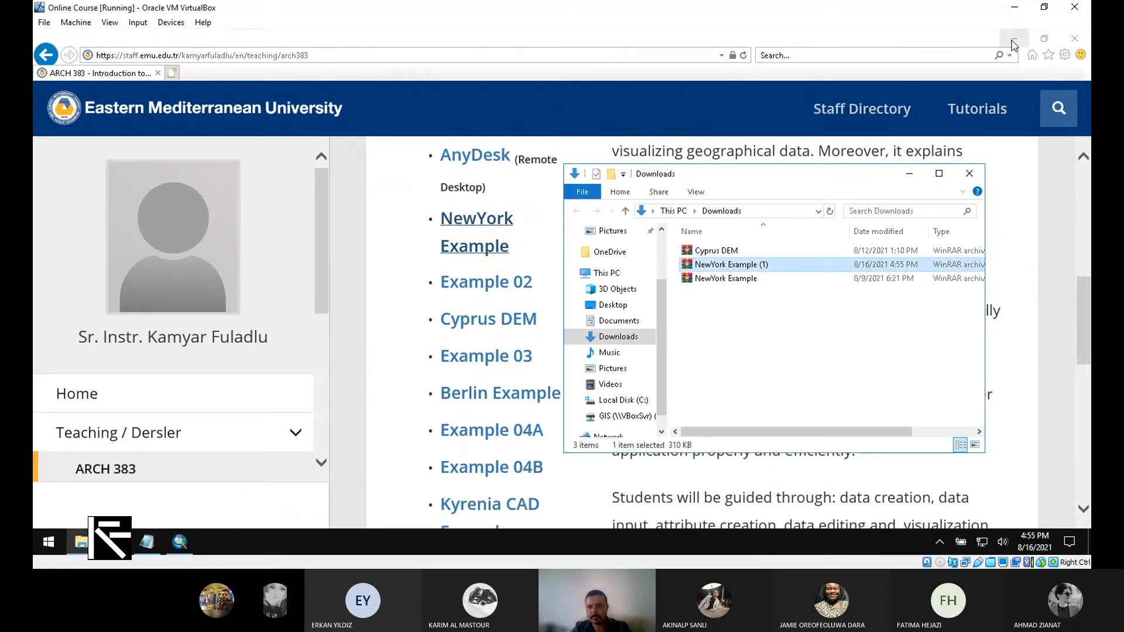
# - Minimize the browser and ArcMap, then delete the duplicate NewYork Example (1) download
pyautogui.click(1013, 40)
pyautogui.click(1015, 46)
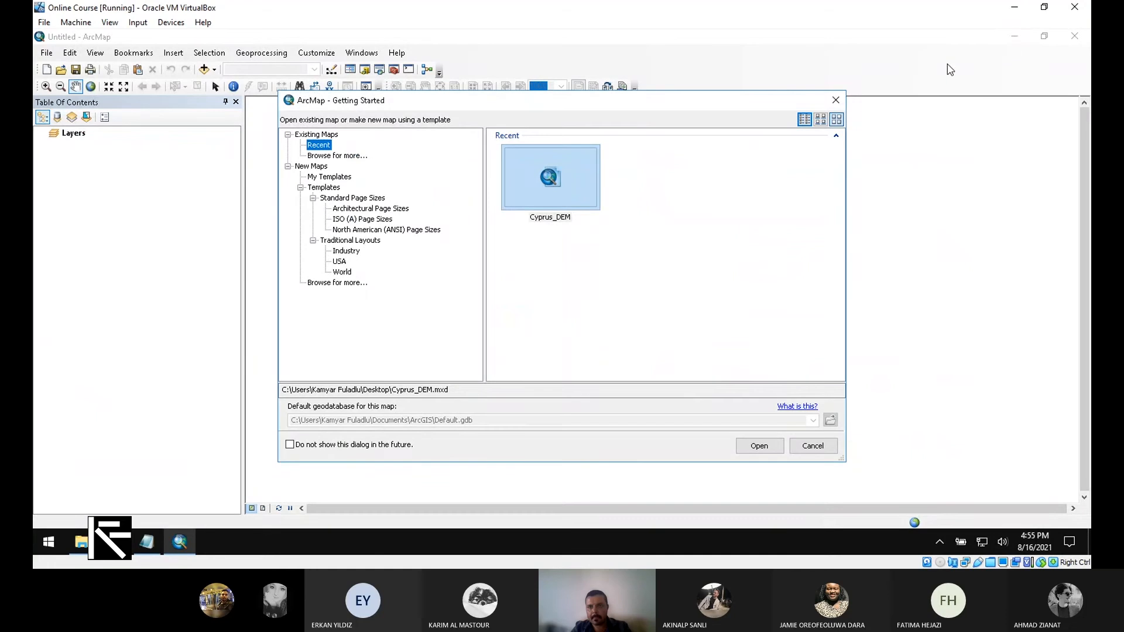
pyautogui.click(835, 100)
pyautogui.click(1014, 36)
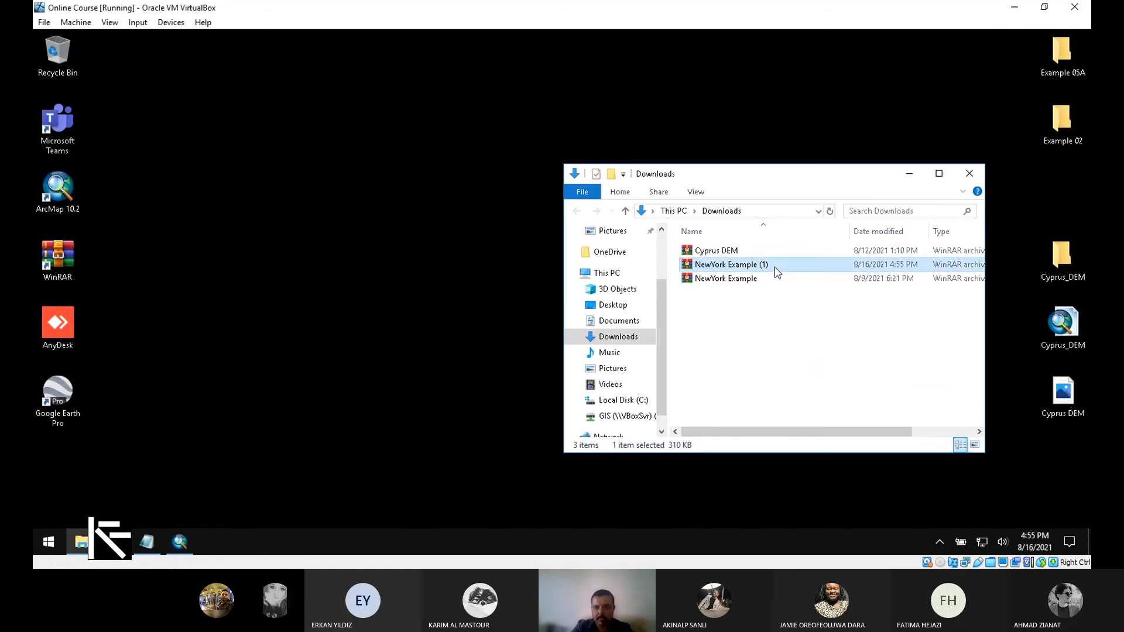
pyautogui.press('Delete')
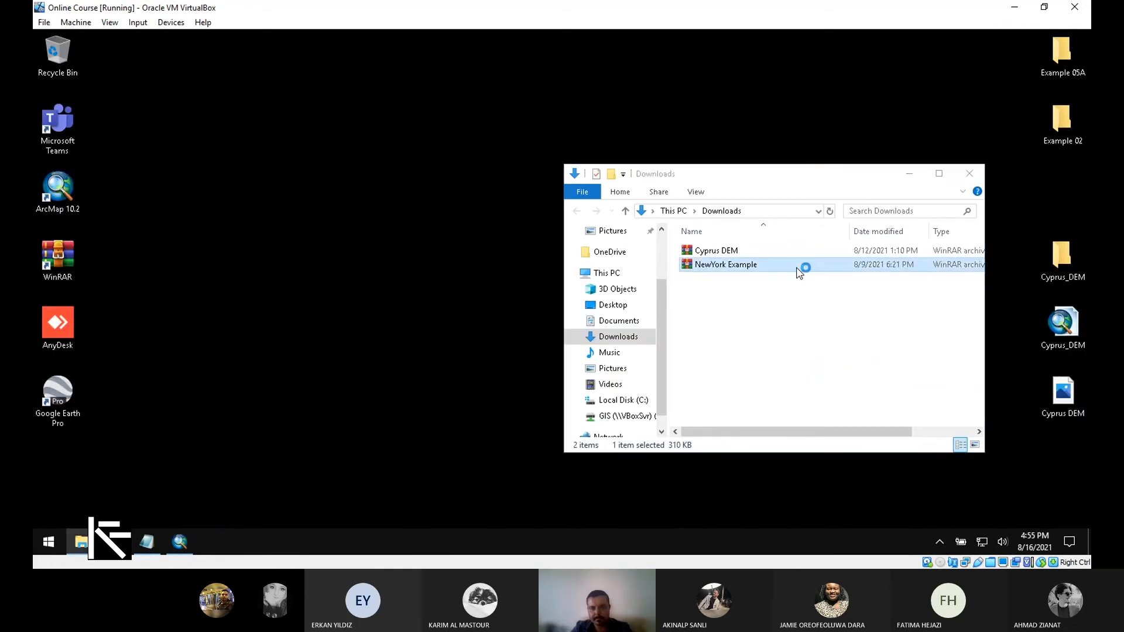
# - Move the NewYork Example and Cyprus DEM archives onto the desktop and close Downloads
pyautogui.doubleClick(785, 263)
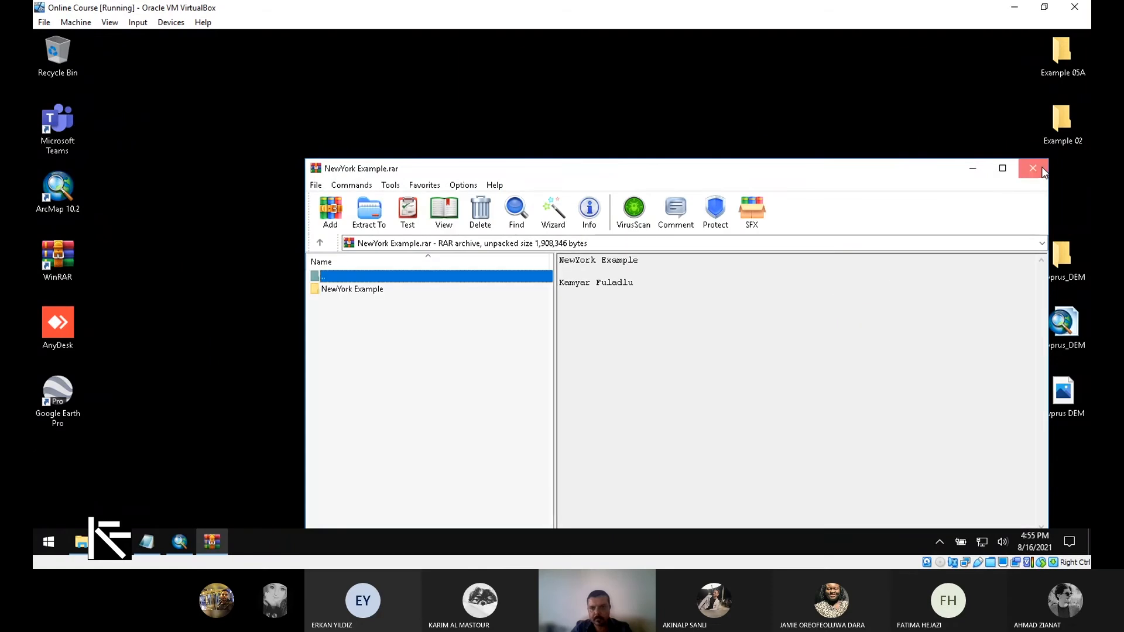
pyautogui.click(1033, 168)
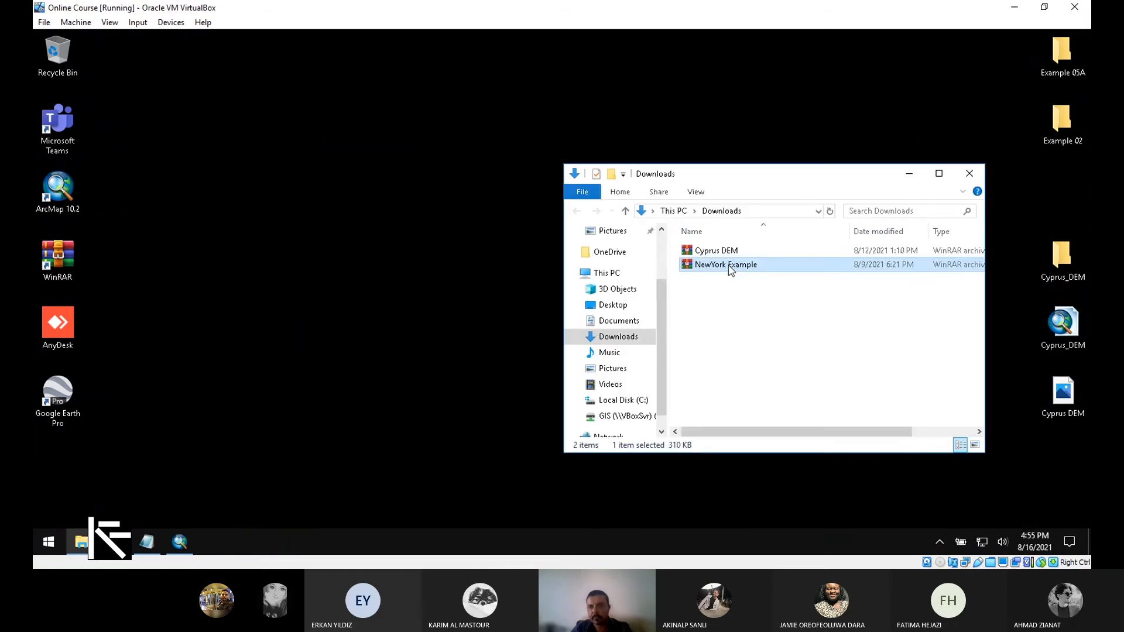
pyautogui.moveTo(732, 270); pyautogui.dragTo(815, 63)
pyautogui.moveTo(781, 304); pyautogui.dragTo(972, 63)
pyautogui.click(970, 174)
pyautogui.click(820, 75)
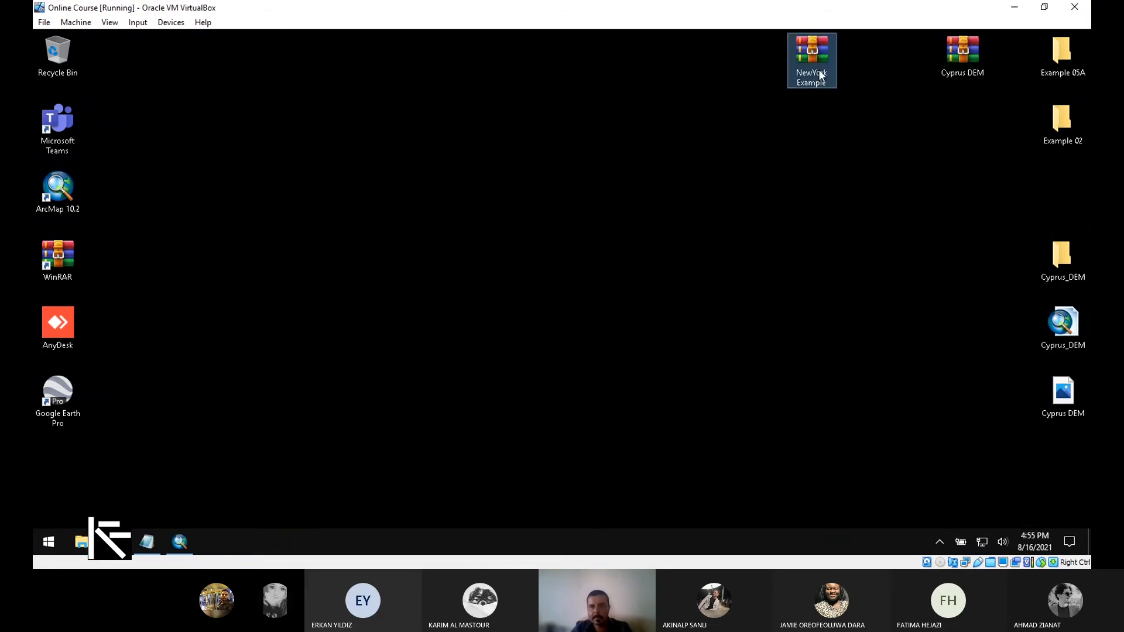
# - Extract the NewYork Example folder from the archive to the desktop, entering the archive password
pyautogui.doubleClick(820, 75)
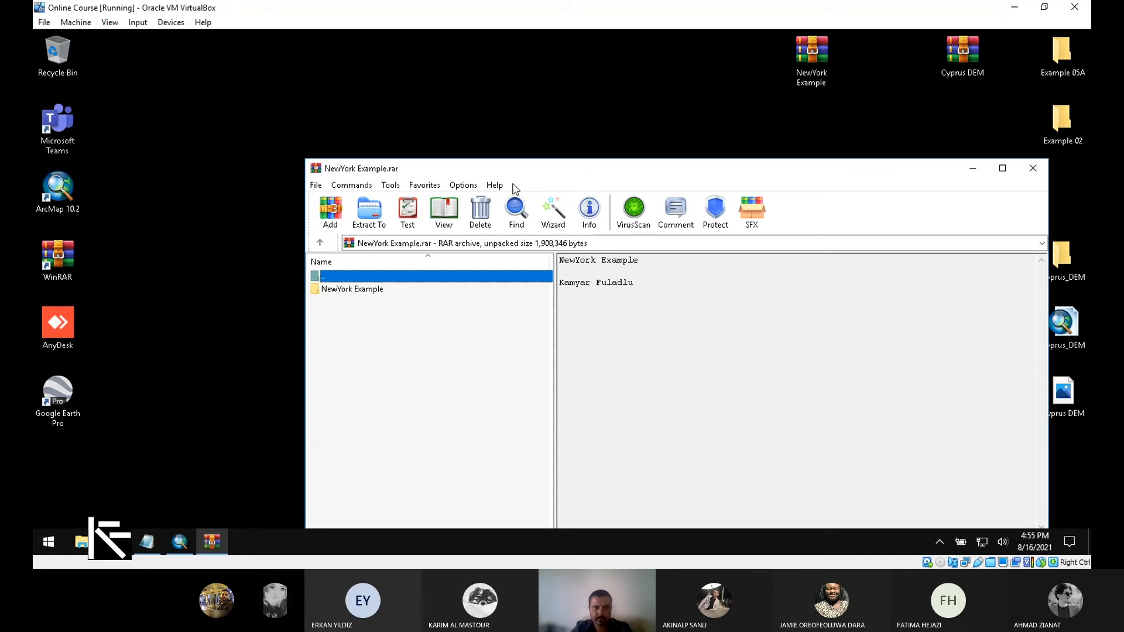
pyautogui.moveTo(529, 174); pyautogui.dragTo(688, 160)
pyautogui.doubleClick(495, 280)
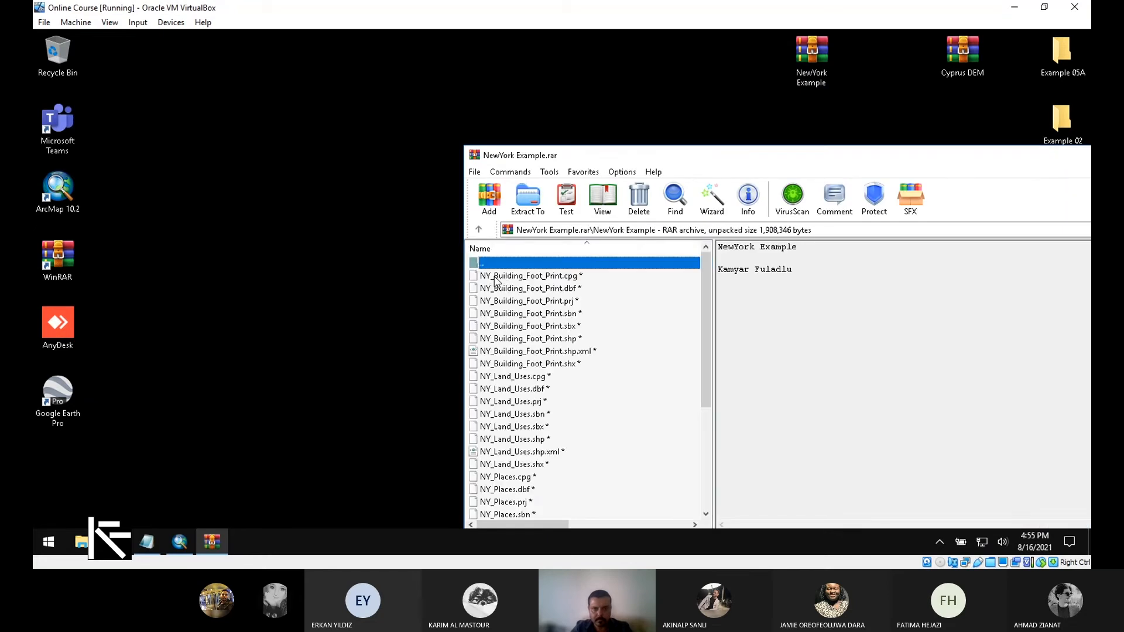
pyautogui.press('BackSpace')
pyautogui.moveTo(501, 276); pyautogui.dragTo(310, 270)
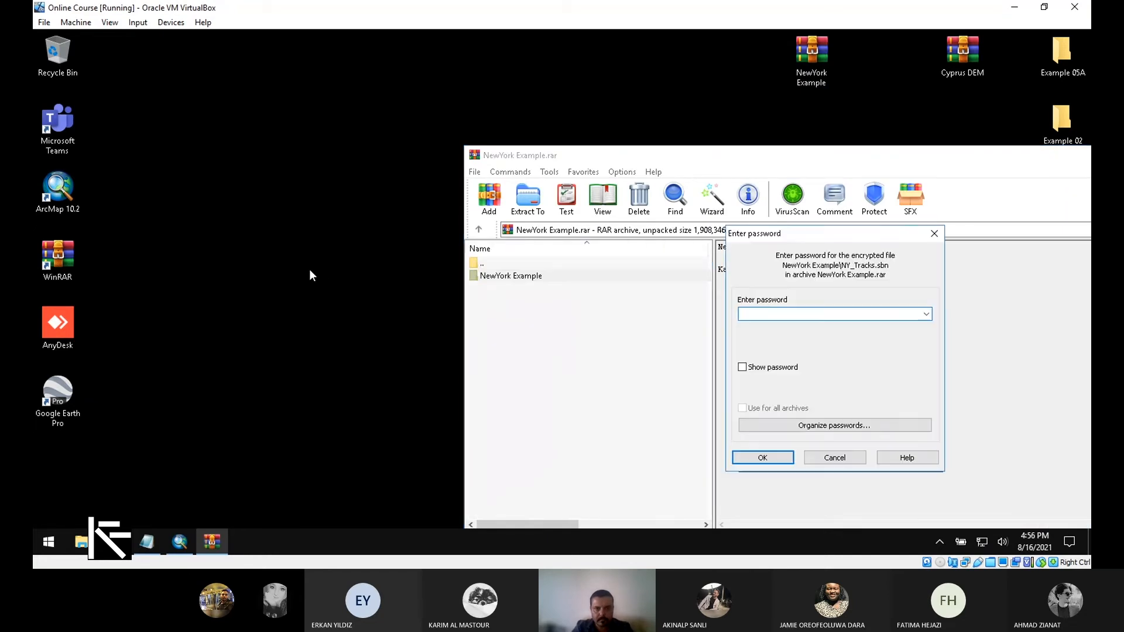
pyautogui.write('●●●●●●●●')
pyautogui.press('Return')
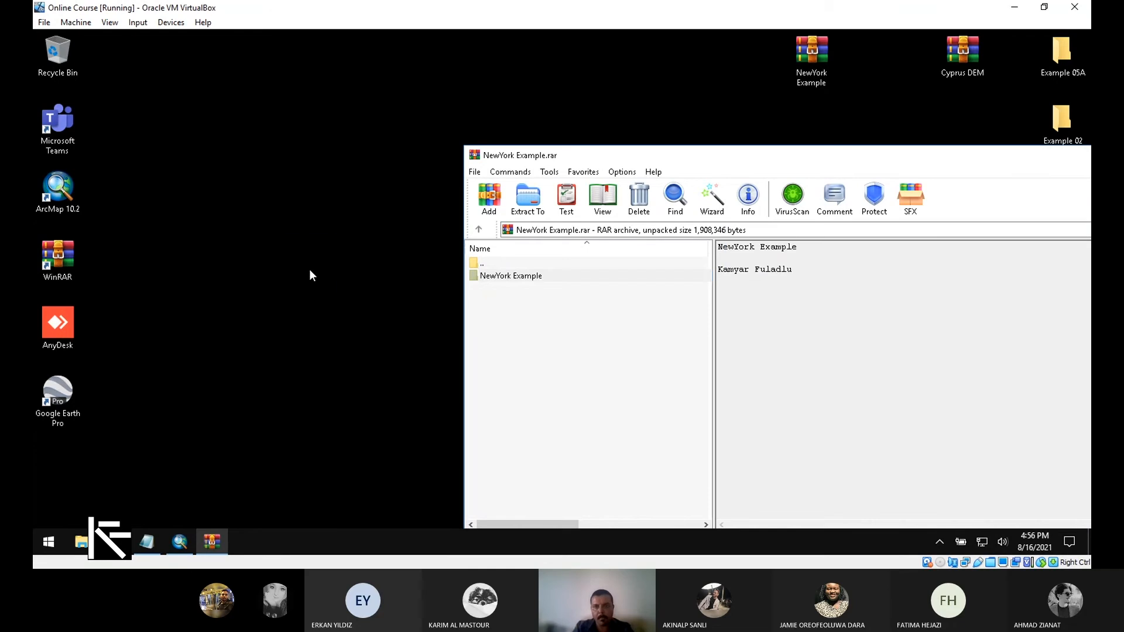
# - Close WinRAR, place the NewYork Example folder beneath Example 02, and return to ArcMap
pyautogui.moveTo(952, 156); pyautogui.dragTo(695, 145)
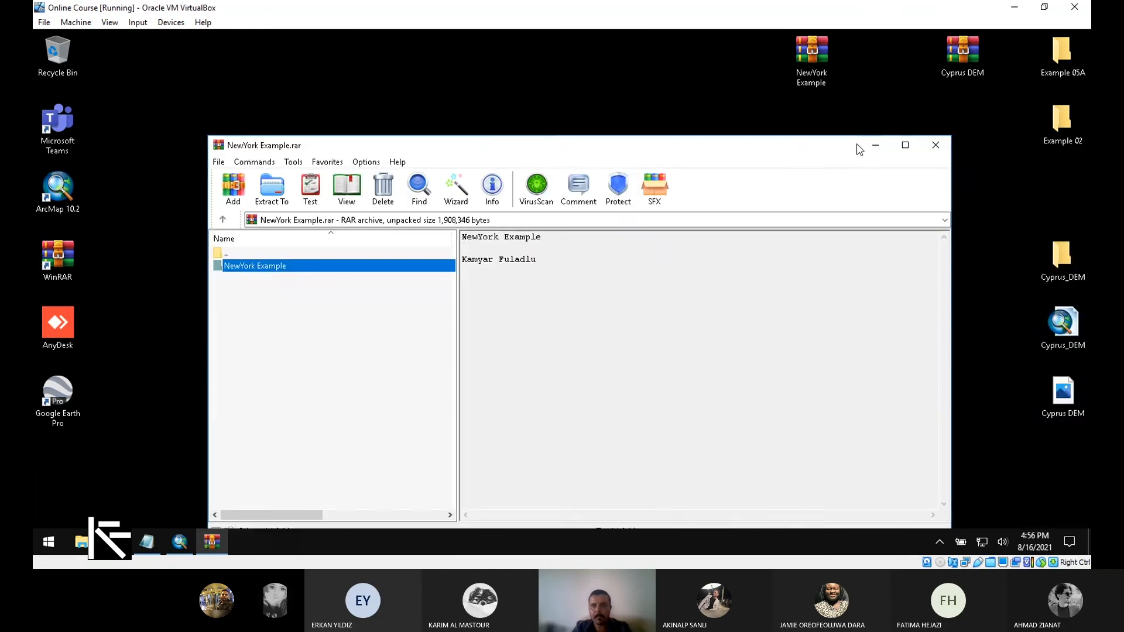
pyautogui.click(943, 144)
pyautogui.moveTo(309, 257); pyautogui.dragTo(1003, 245)
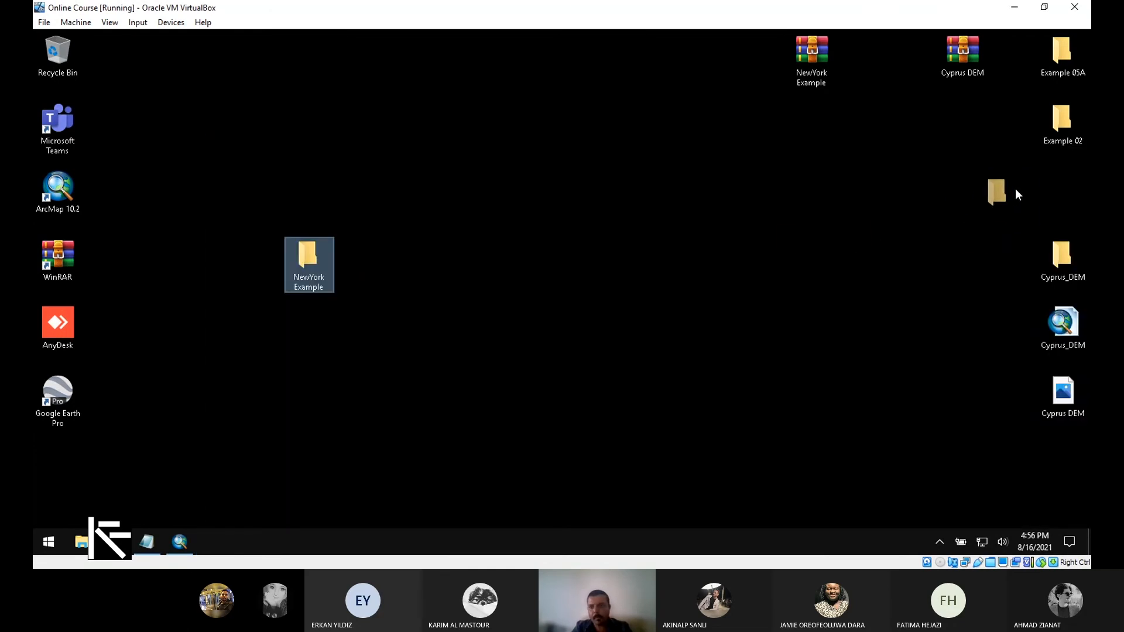
pyautogui.moveTo(1016, 194); pyautogui.dragTo(1058, 194)
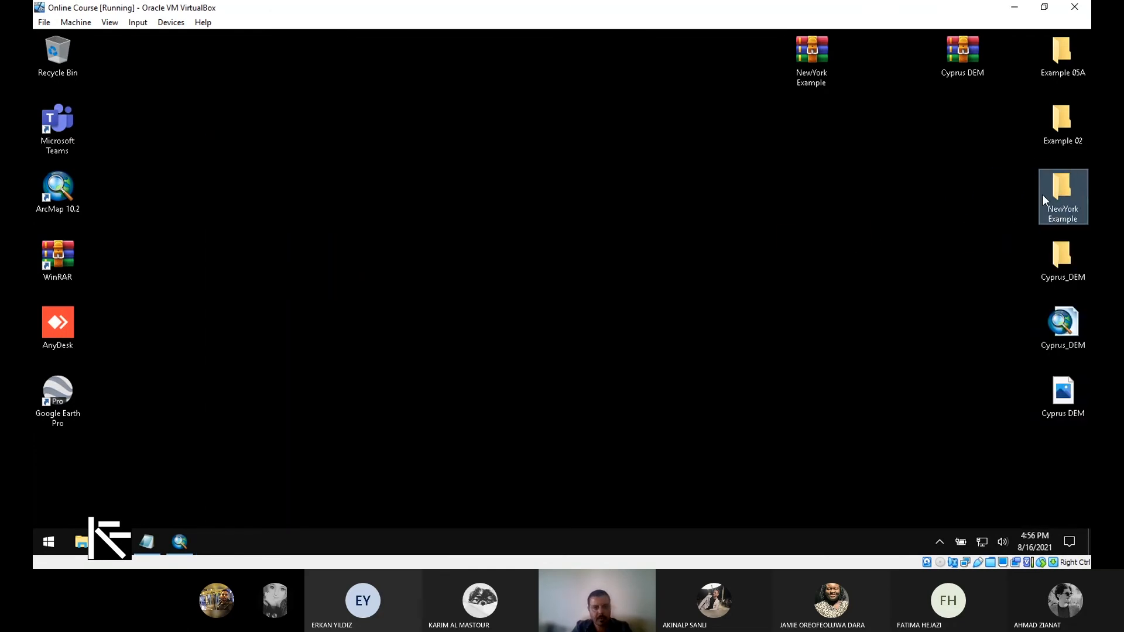
pyautogui.click(180, 543)
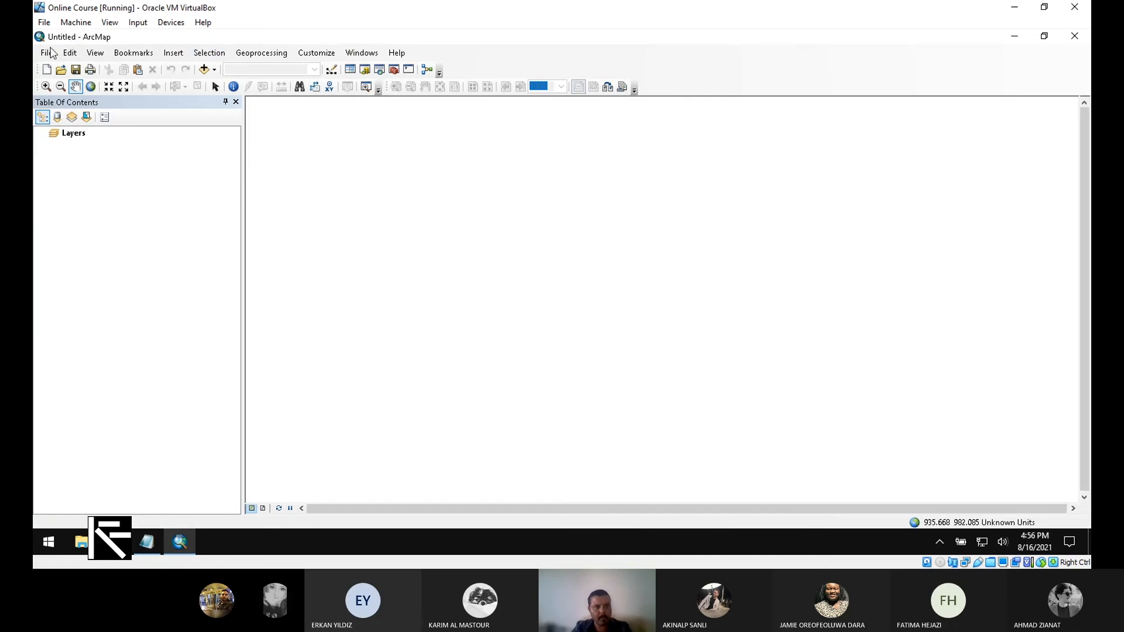
# - In Add Data, connect to the NewYork Example folder on the desktop
pyautogui.click(214, 70)
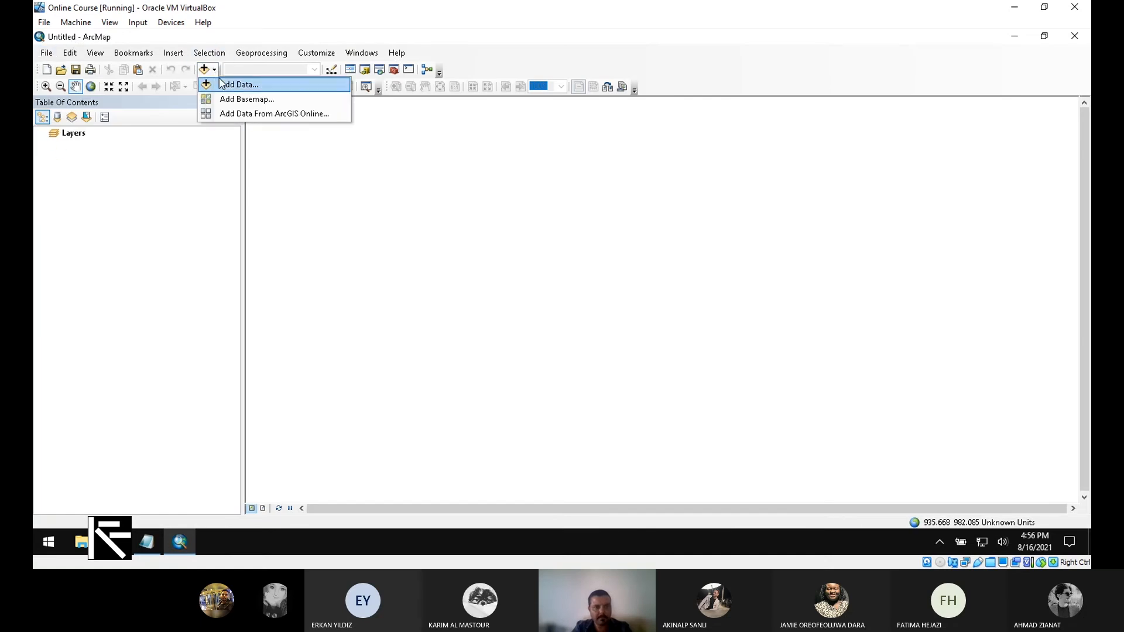
pyautogui.click(228, 81)
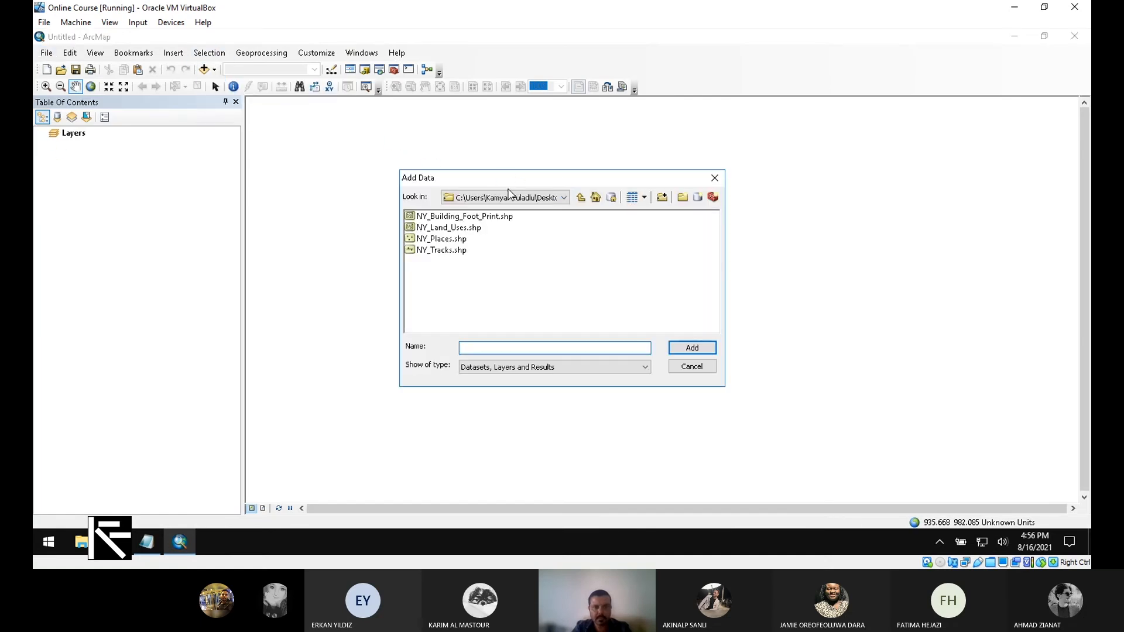
pyautogui.click(548, 197)
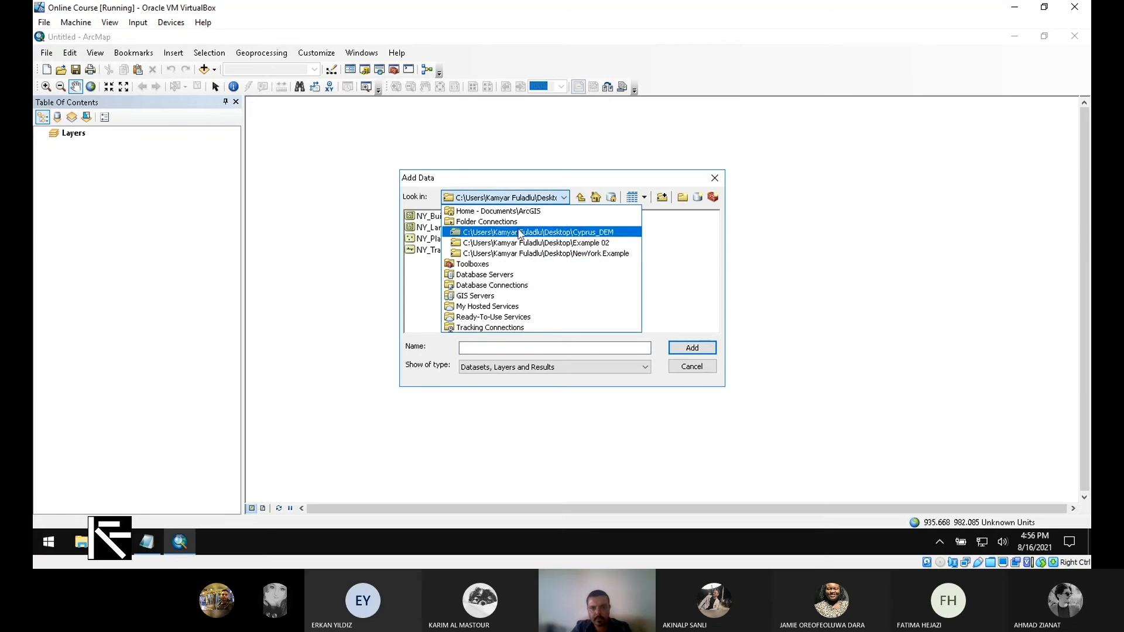
pyautogui.click(571, 222)
pyautogui.click(569, 198)
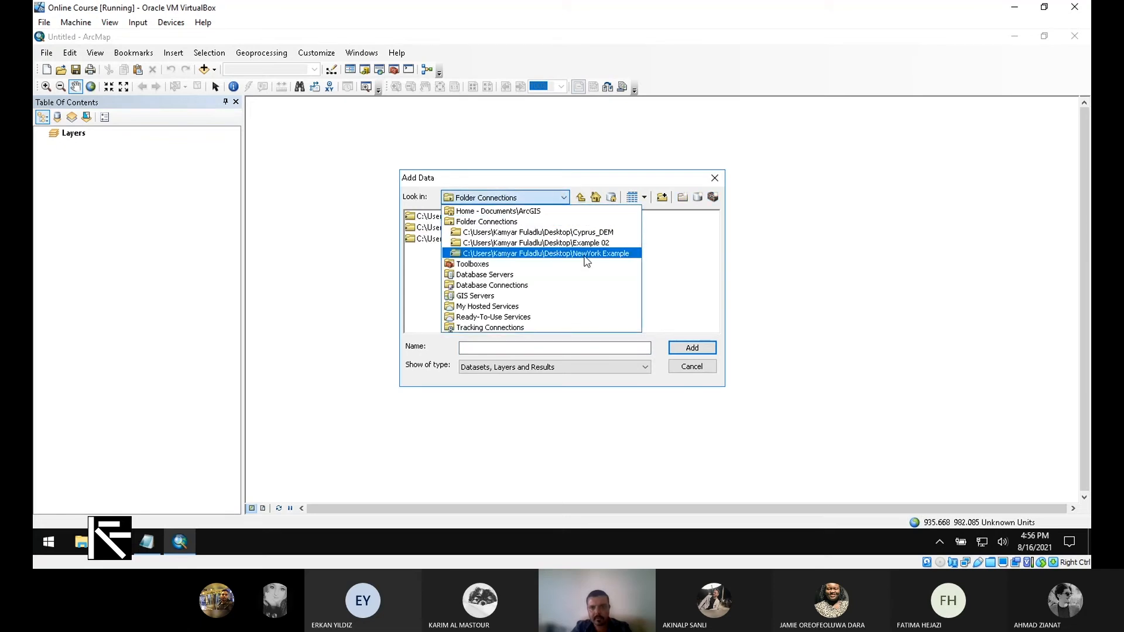
pyautogui.click(643, 184)
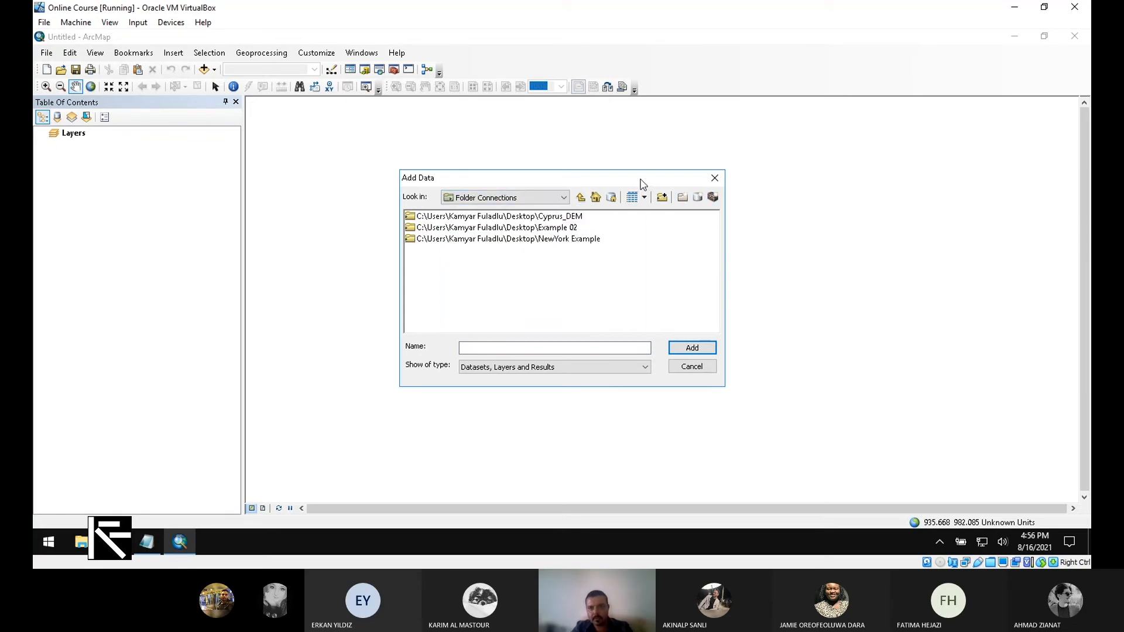
pyautogui.click(661, 197)
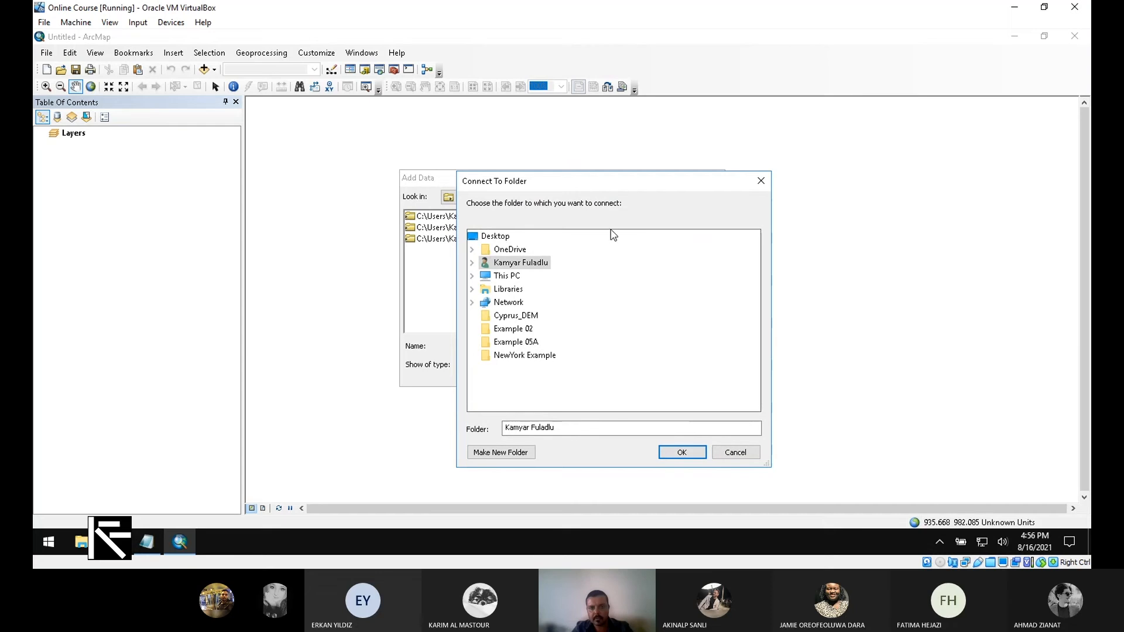
pyautogui.click(760, 182)
pyautogui.click(662, 197)
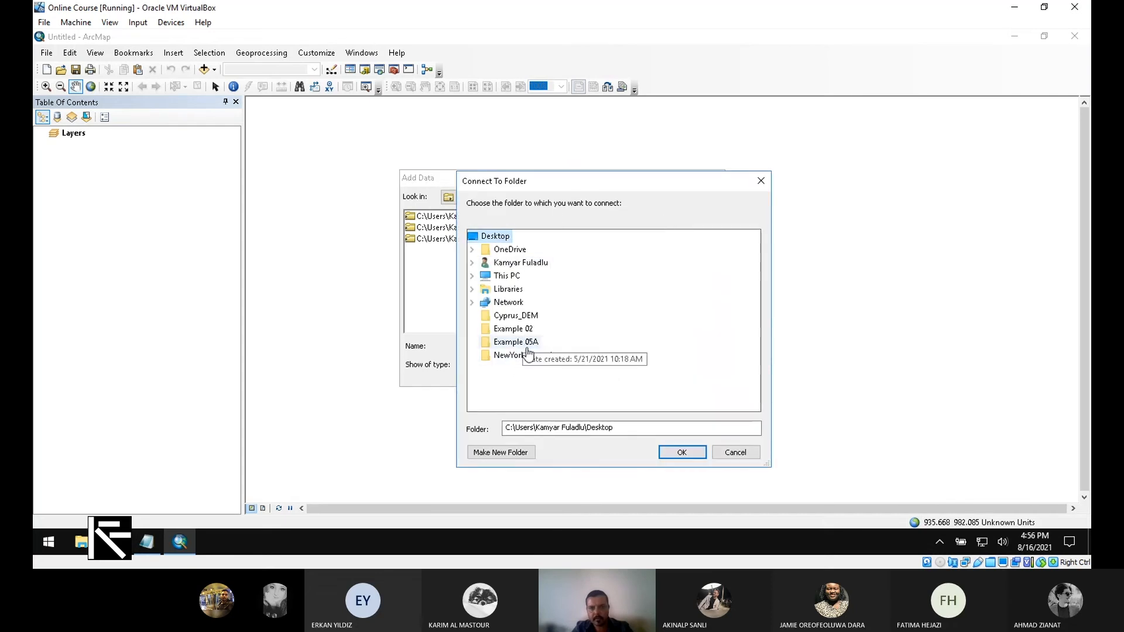
pyautogui.click(543, 357)
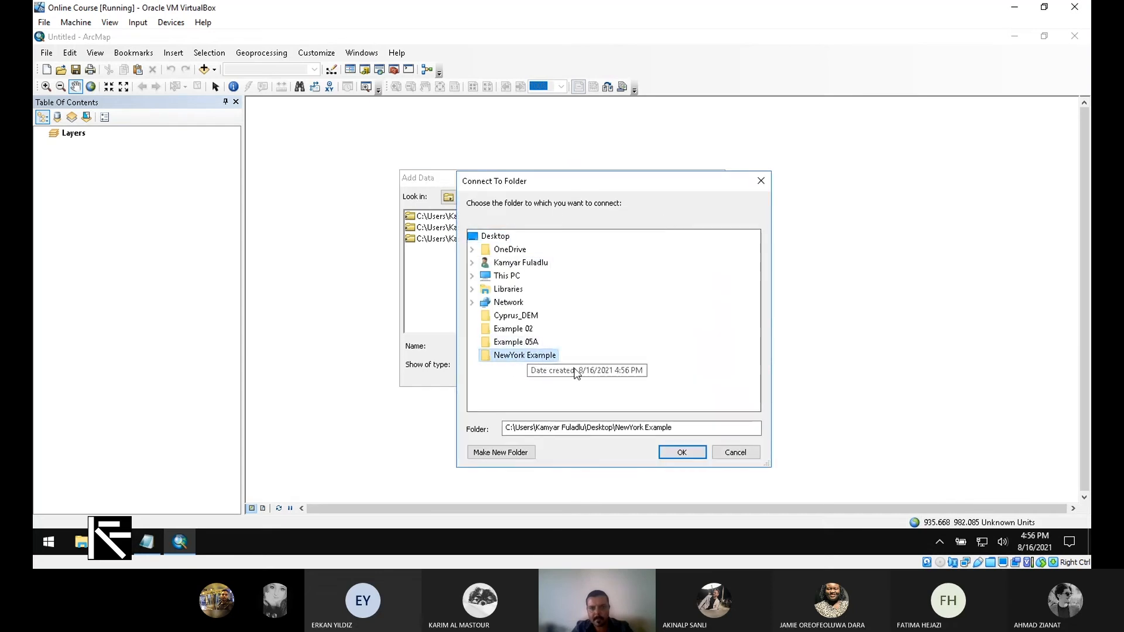
pyautogui.click(692, 453)
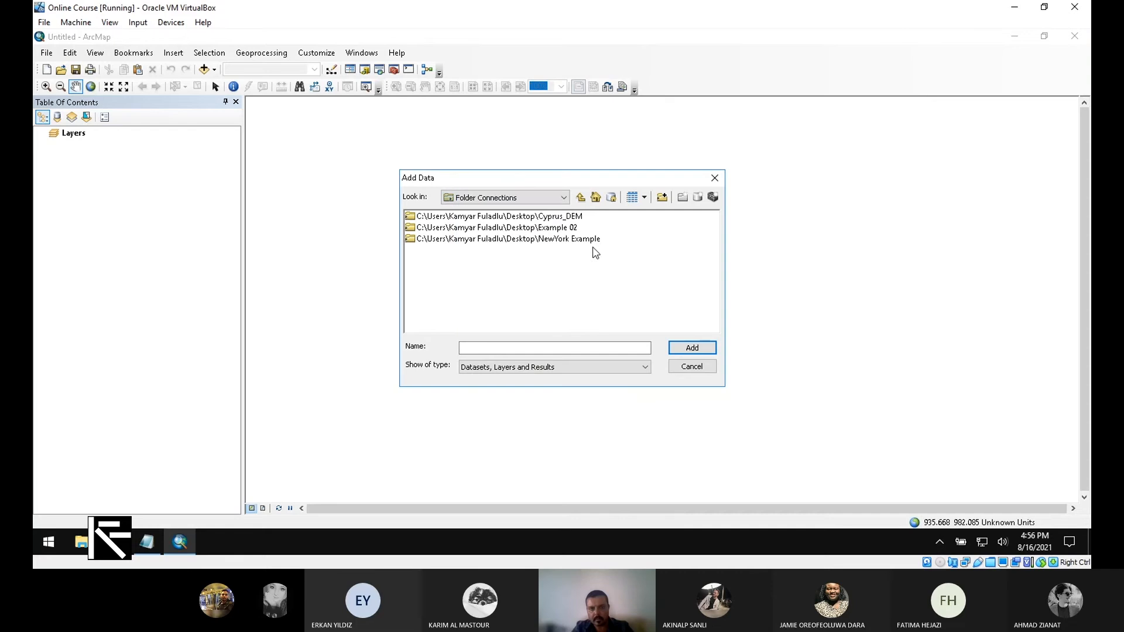
# - Add NY_Building_Foot_Print.shp from the NewYork Example folder to the map
pyautogui.moveTo(536, 178); pyautogui.dragTo(694, 194)
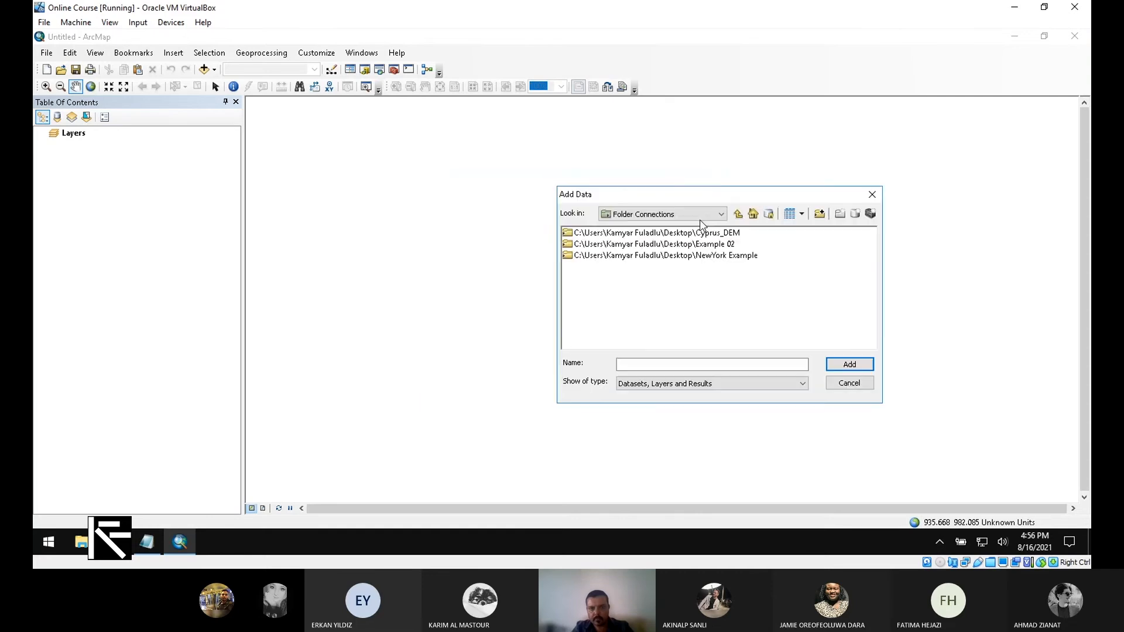
pyautogui.doubleClick(706, 260)
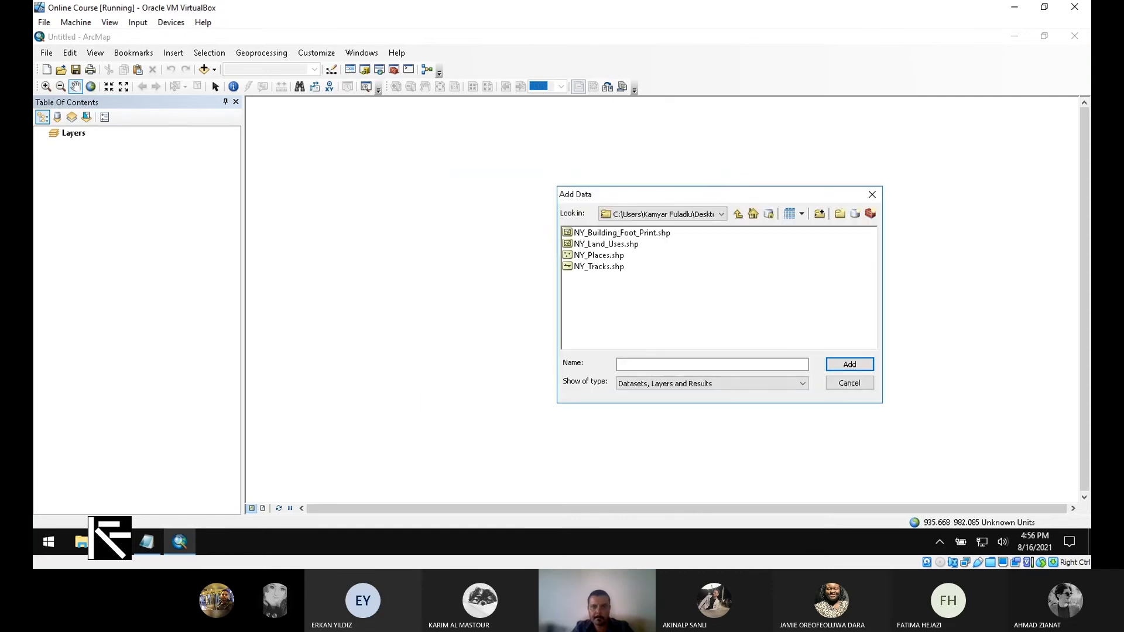
pyautogui.moveTo(738, 189); pyautogui.dragTo(667, 203)
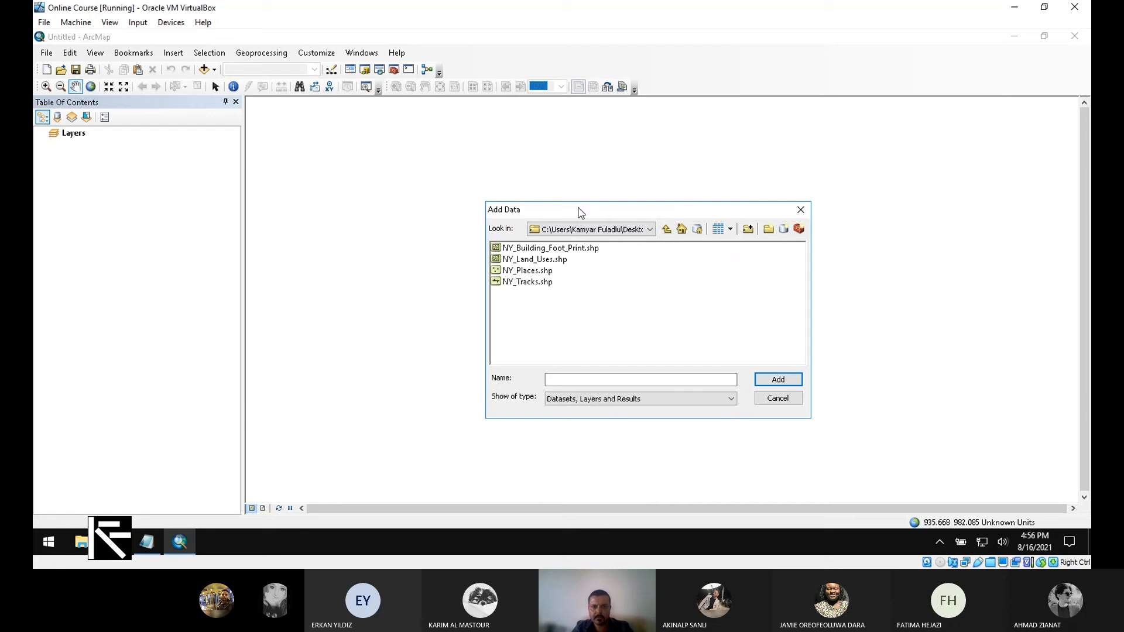
pyautogui.click(580, 248)
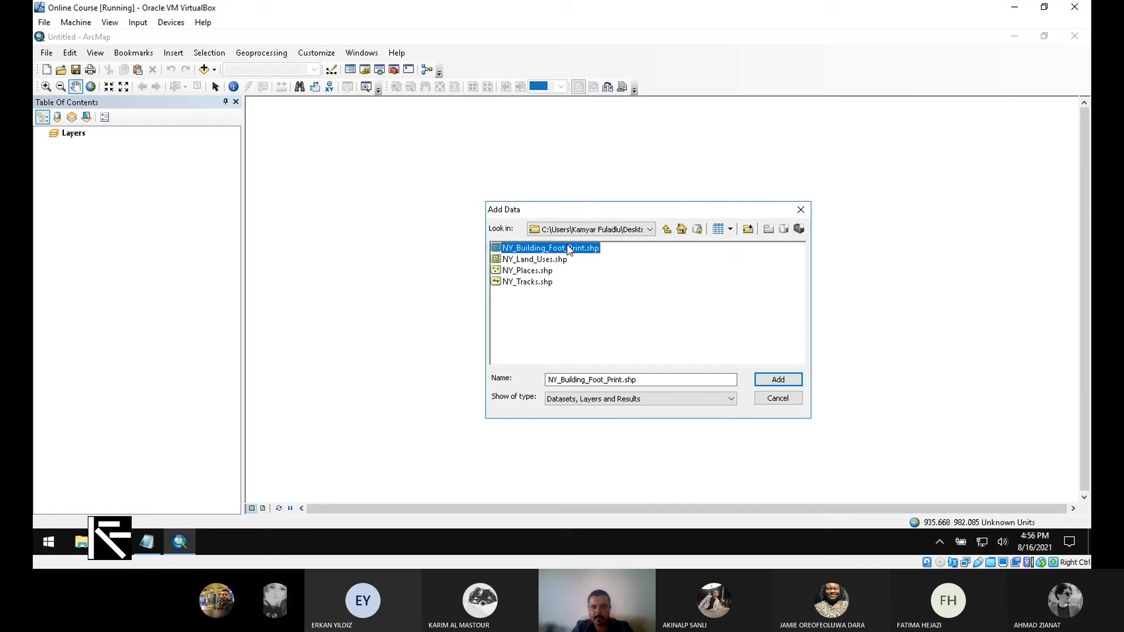
pyautogui.click(779, 380)
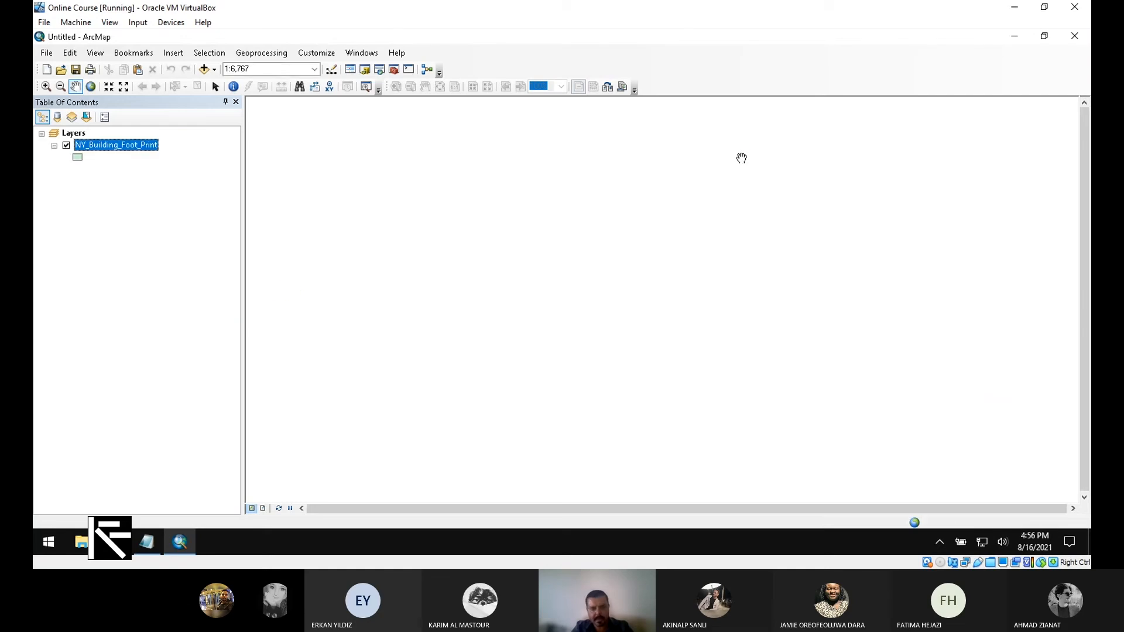
pyautogui.moveTo(775, 316); pyautogui.dragTo(742, 322)
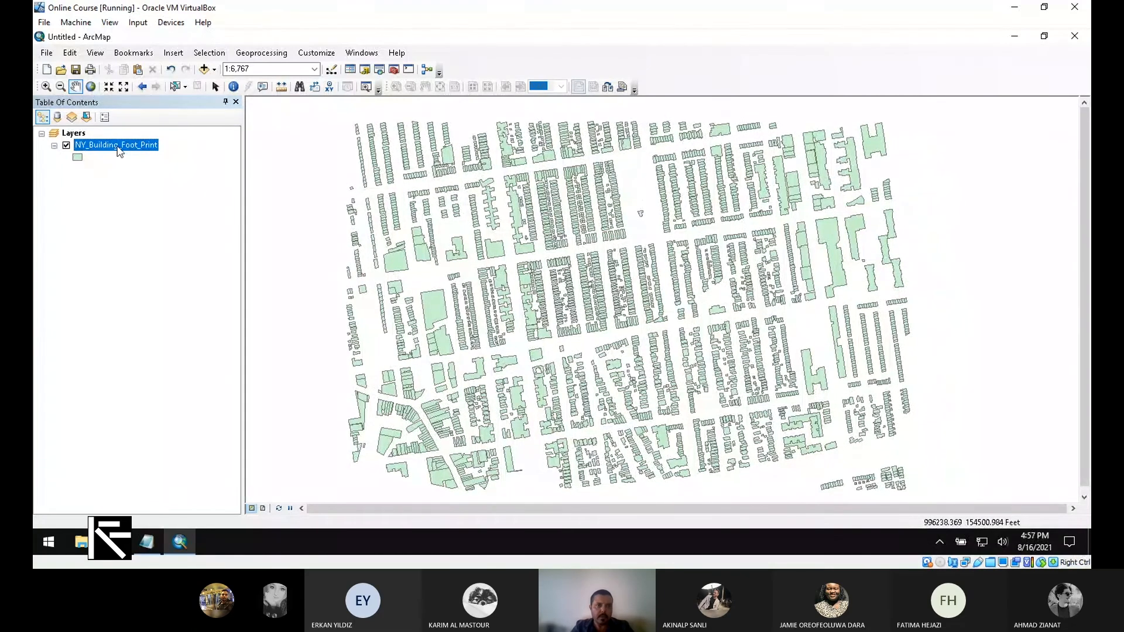
# - Open the NY_Building_Foot_Print attribute table and dock it below the map
pyautogui.rightClick(120, 151)
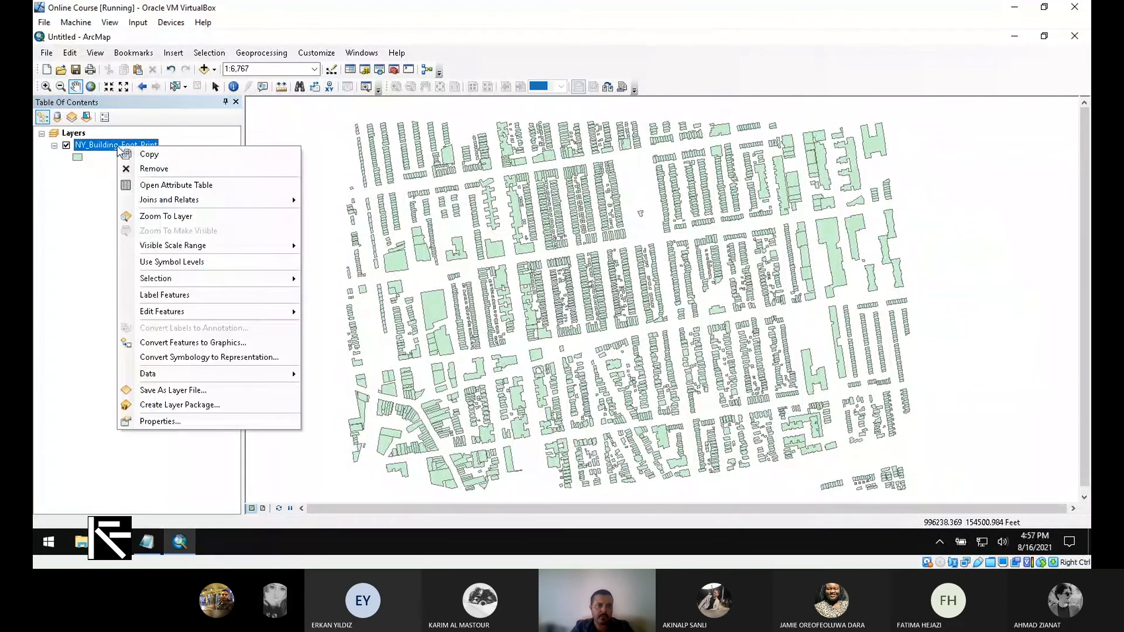
pyautogui.click(238, 186)
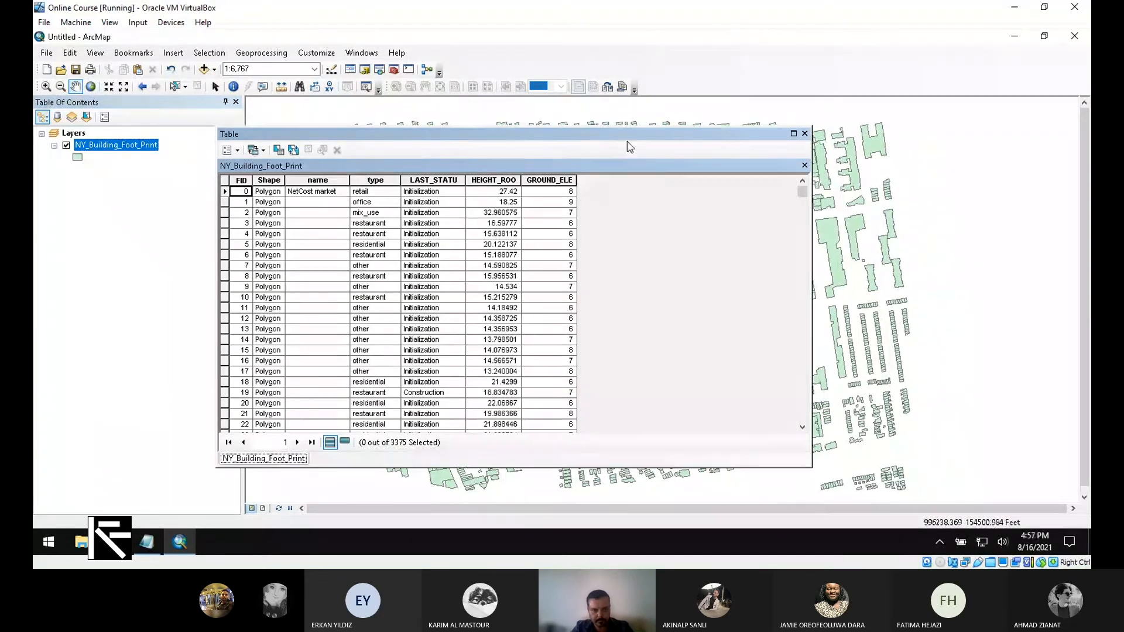
pyautogui.moveTo(630, 136); pyautogui.dragTo(637, 117)
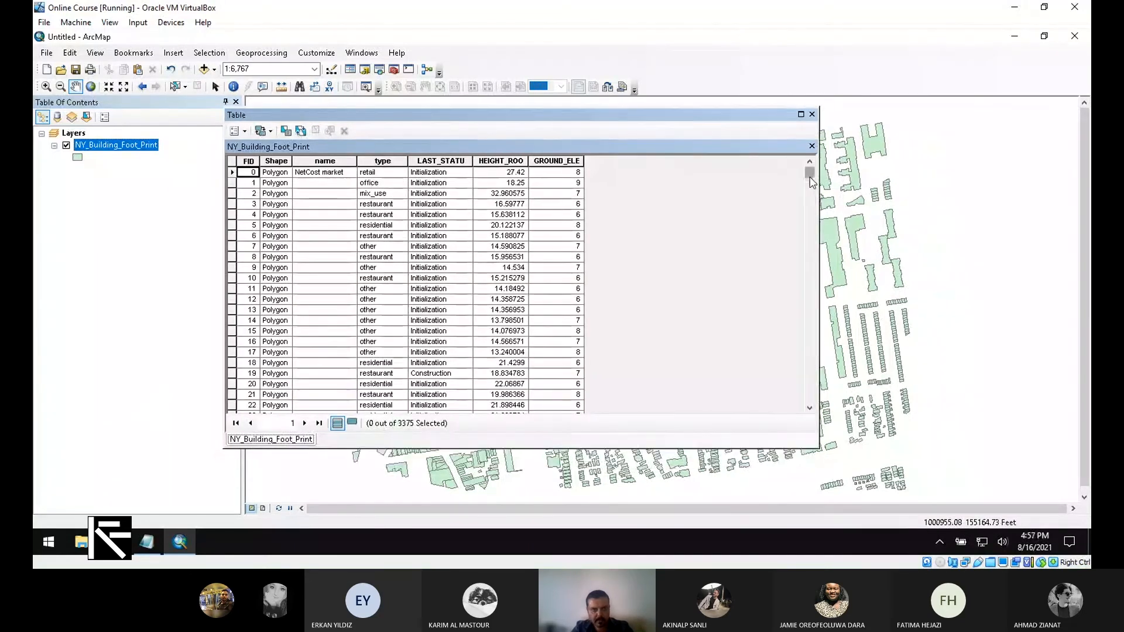
pyautogui.moveTo(812, 176)
pyautogui.mouseDown()
pyautogui.moveTo(810, 400)
pyautogui.moveTo(810, 170)
pyautogui.mouseUp()
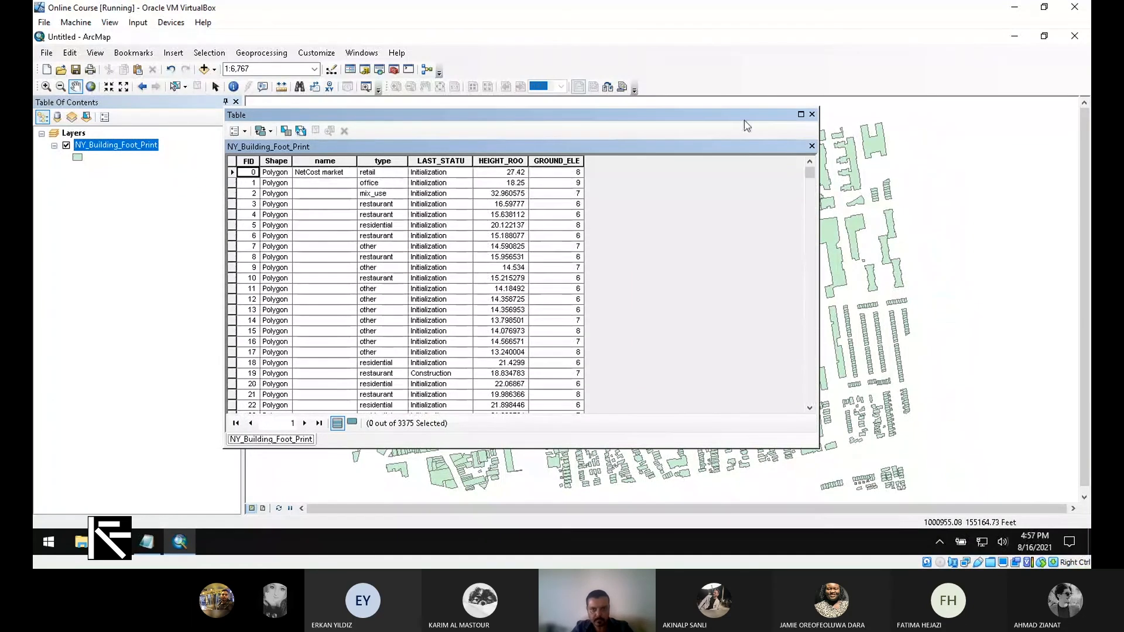
pyautogui.moveTo(743, 117); pyautogui.dragTo(663, 240)
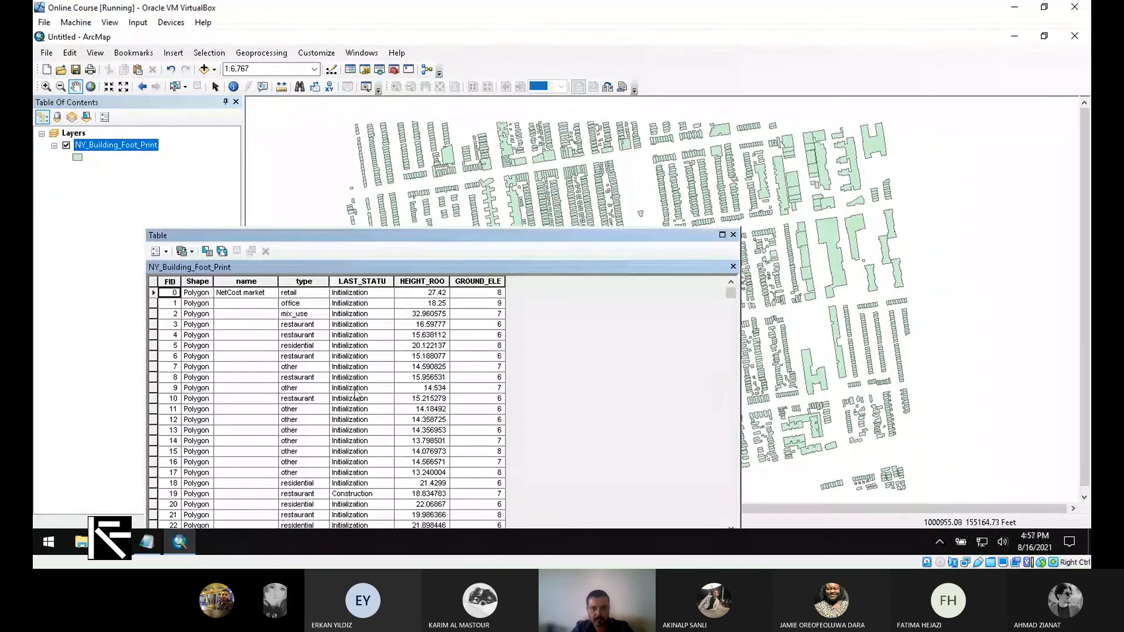
pyautogui.moveTo(486, 237); pyautogui.dragTo(517, 153)
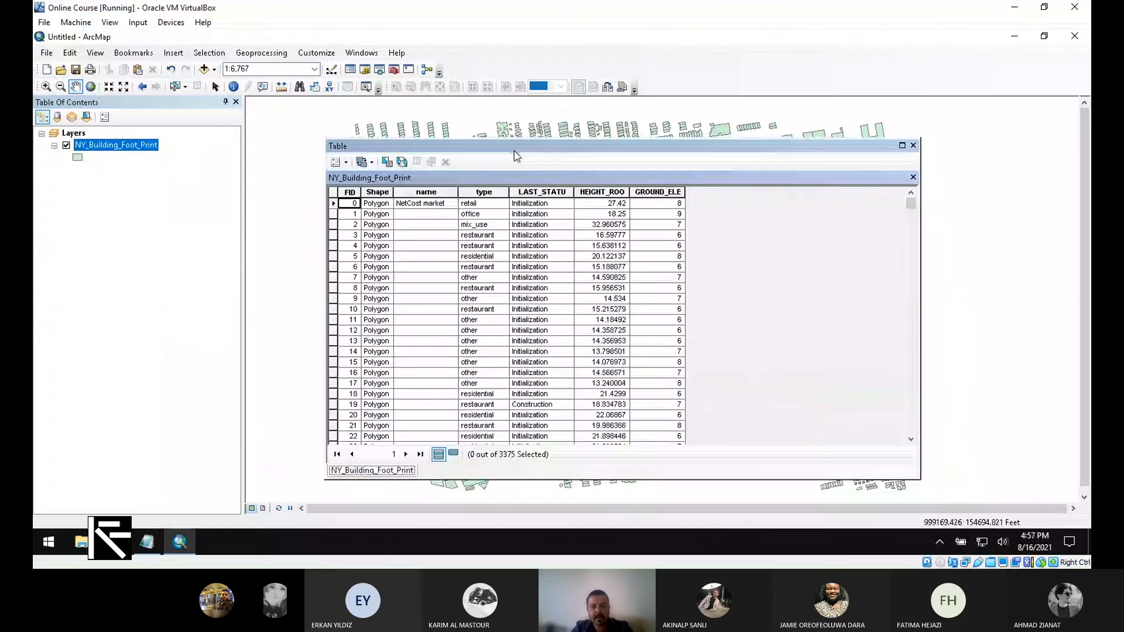
# - Move the table right of the map and identify building FID 2968, a mix_use feature
pyautogui.click(349, 193)
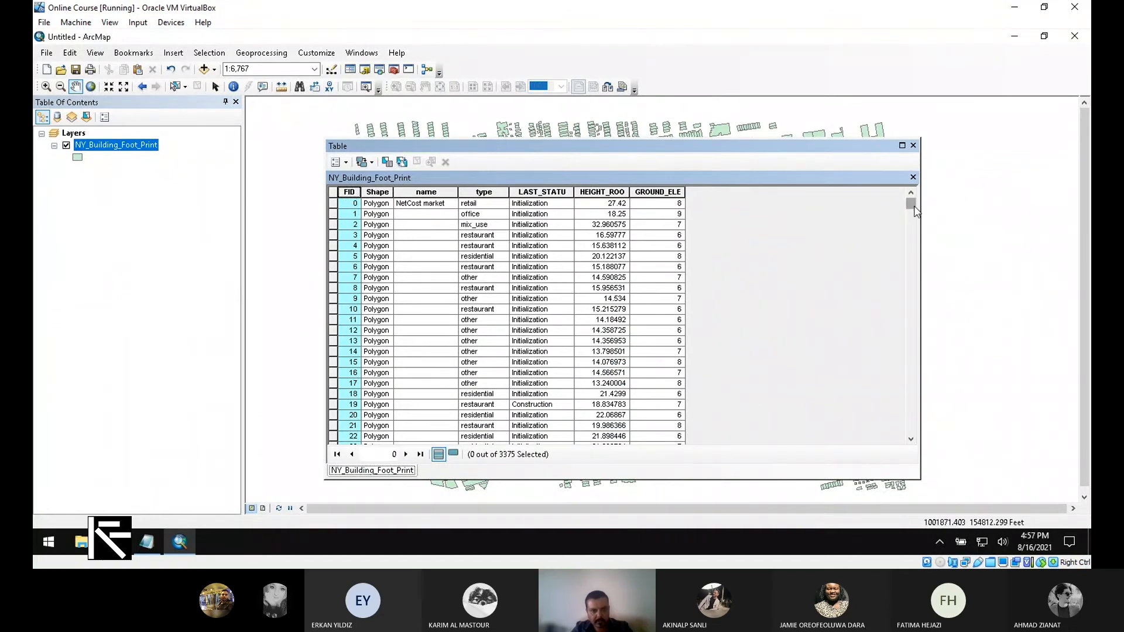
pyautogui.moveTo(911, 204)
pyautogui.mouseDown()
pyautogui.moveTo(916, 425)
pyautogui.moveTo(911, 204)
pyautogui.mouseUp()
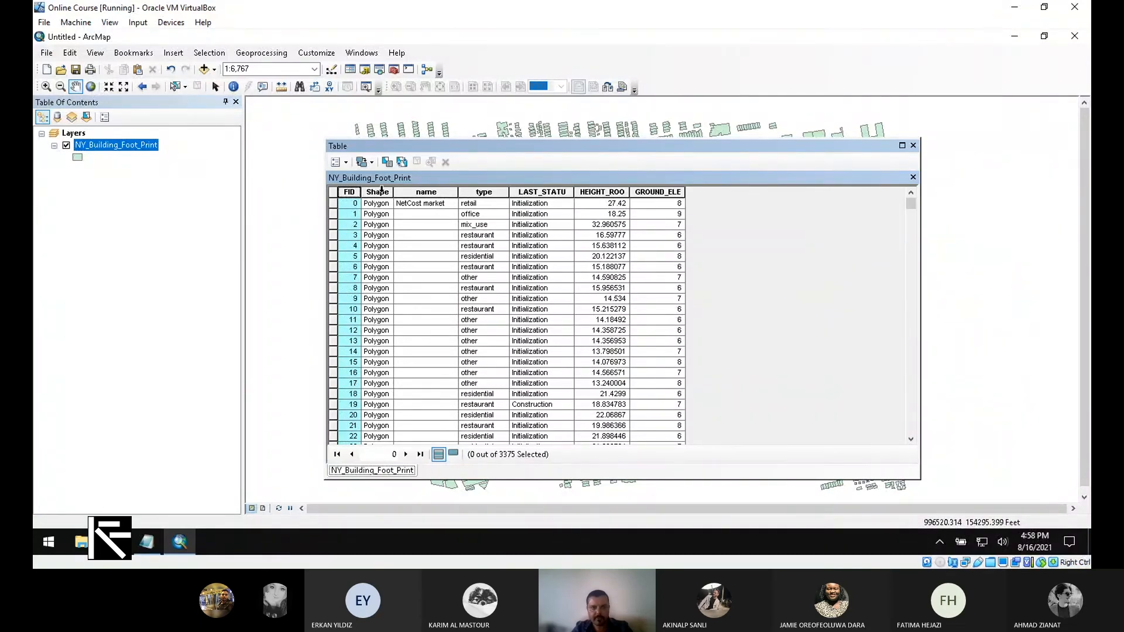
pyautogui.click(381, 191)
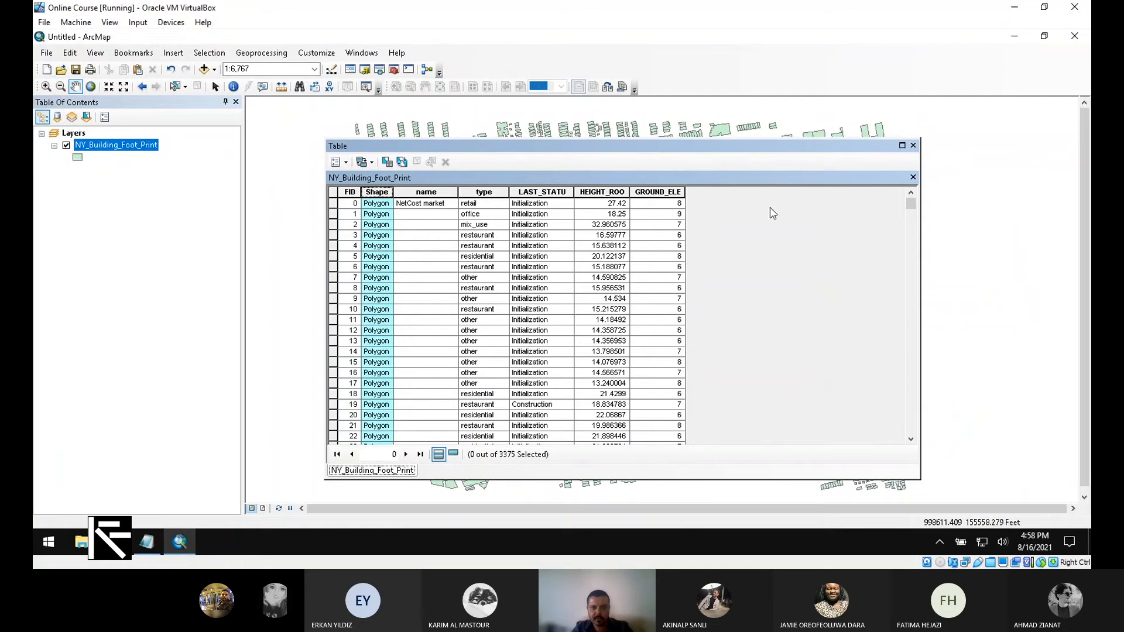
pyautogui.moveTo(773, 213); pyautogui.dragTo(716, 185)
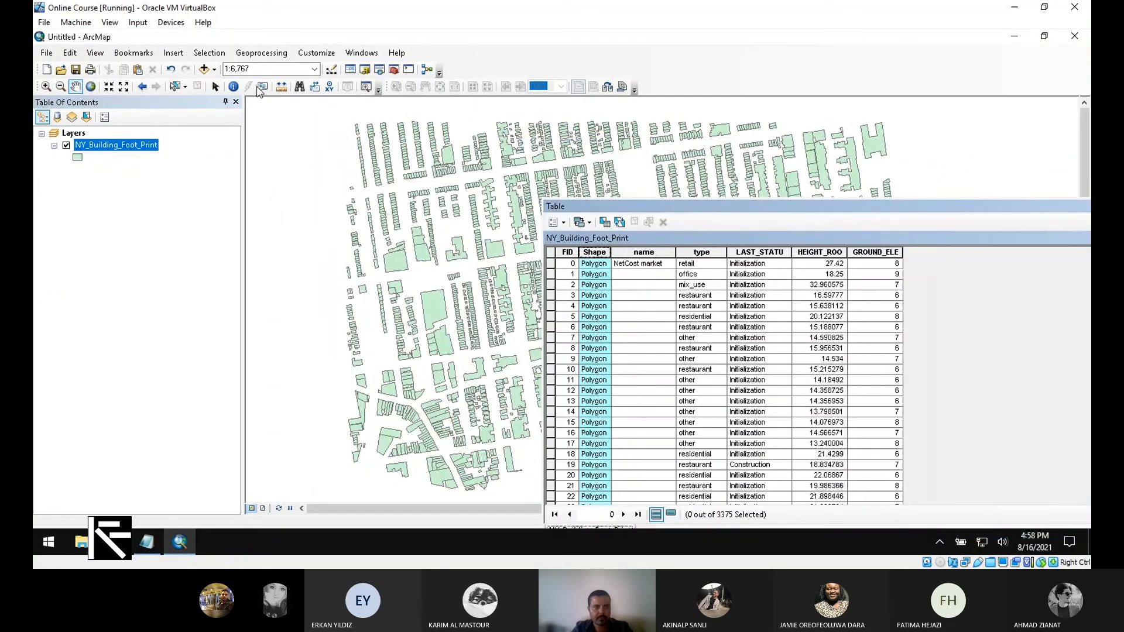
pyautogui.click(233, 87)
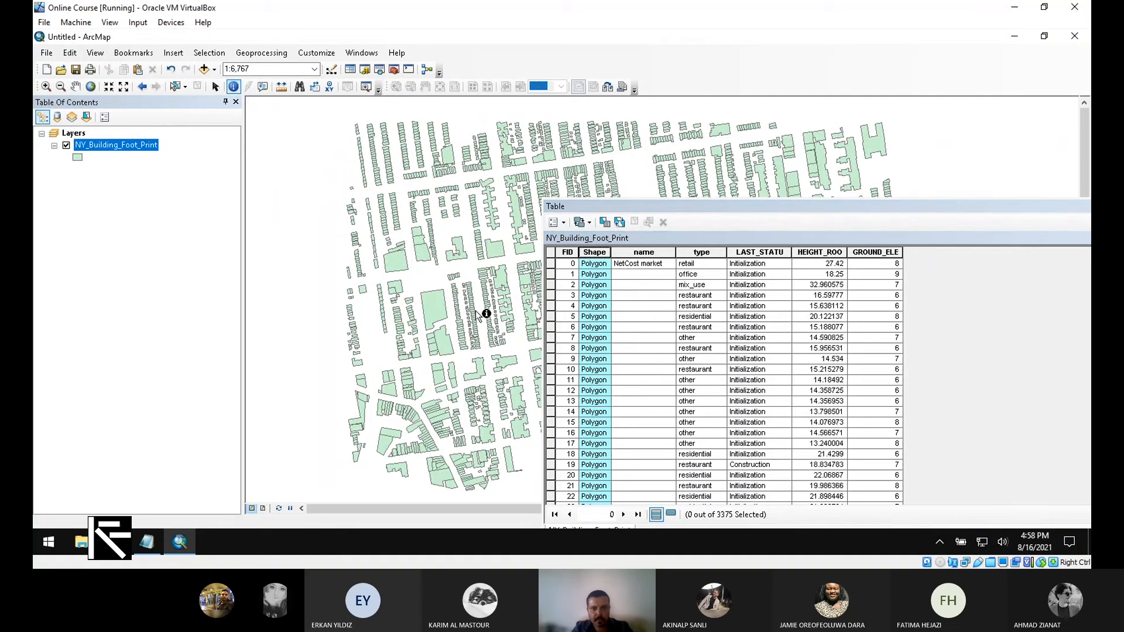
pyautogui.click(497, 355)
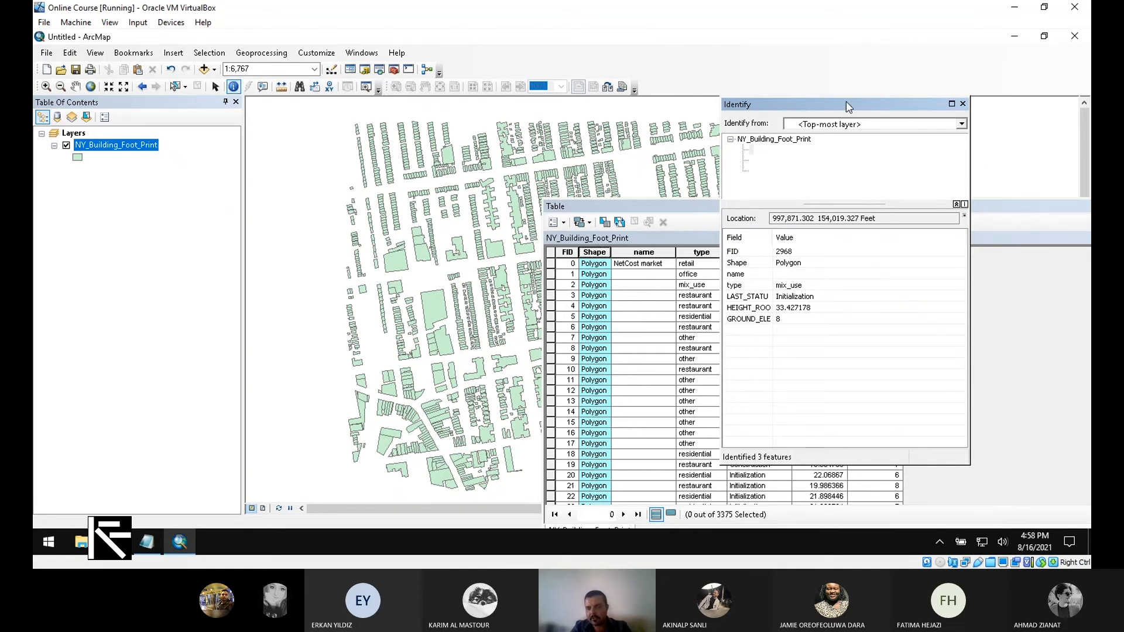
# - Place the Identify results over the table and widen their Field column
pyautogui.moveTo(846, 102); pyautogui.dragTo(810, 91)
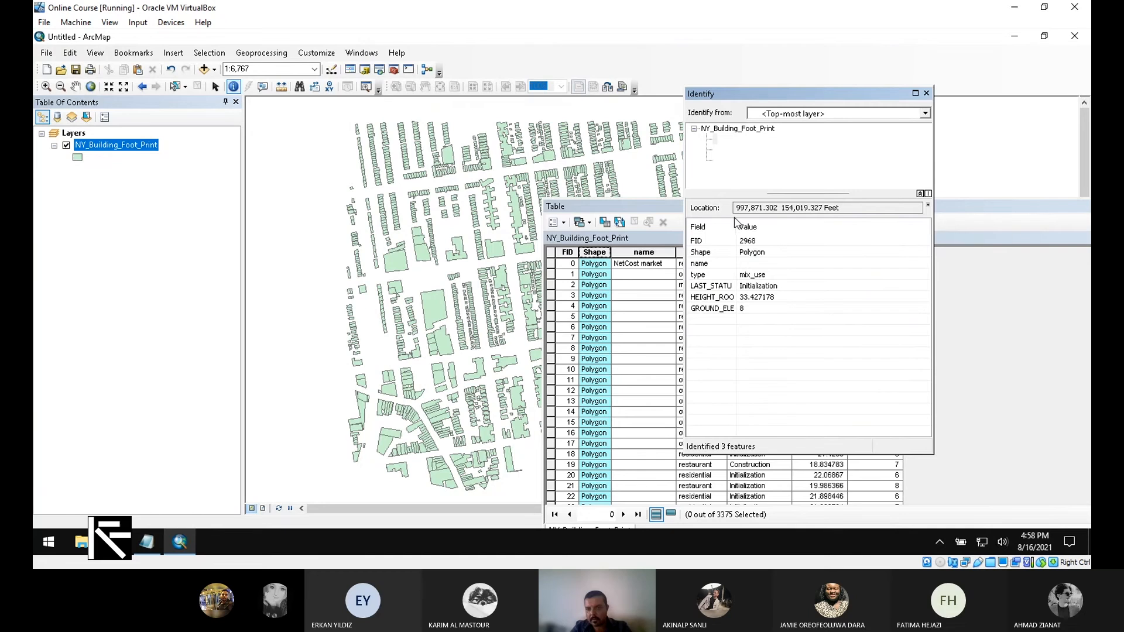
pyautogui.moveTo(736, 227); pyautogui.dragTo(751, 228)
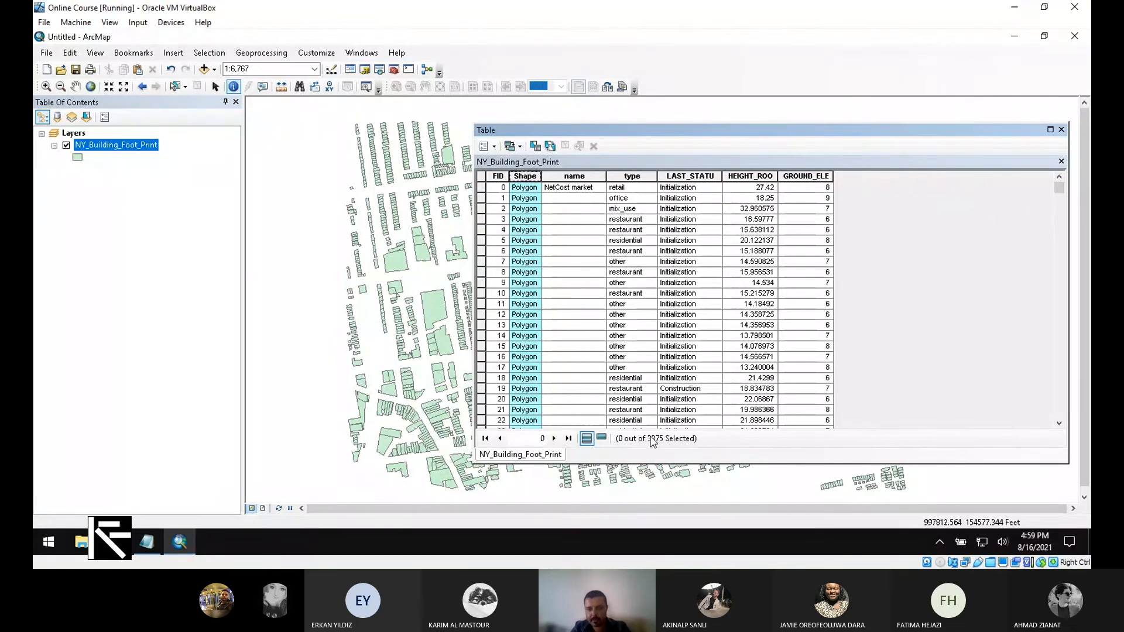
# - Scroll through the 3375 records, inspecting the name, type and LAST_STATU columns
pyautogui.moveTo(1060, 201); pyautogui.dragTo(1048, 439)
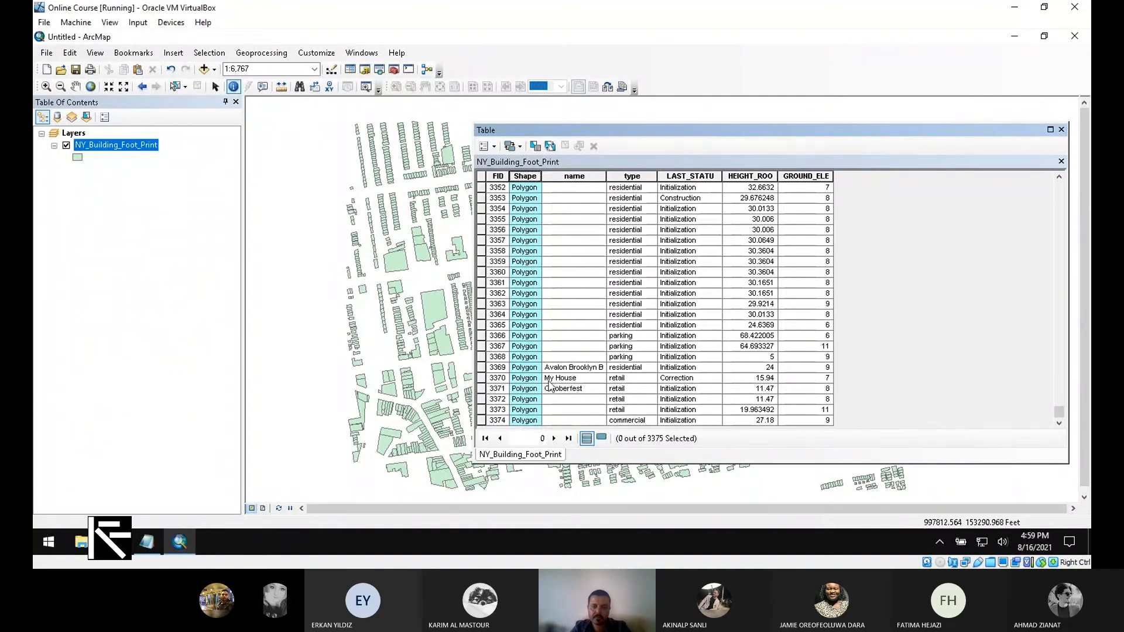
pyautogui.moveTo(1059, 412); pyautogui.dragTo(1057, 372)
pyautogui.moveTo(1050, 297); pyautogui.dragTo(1057, 186)
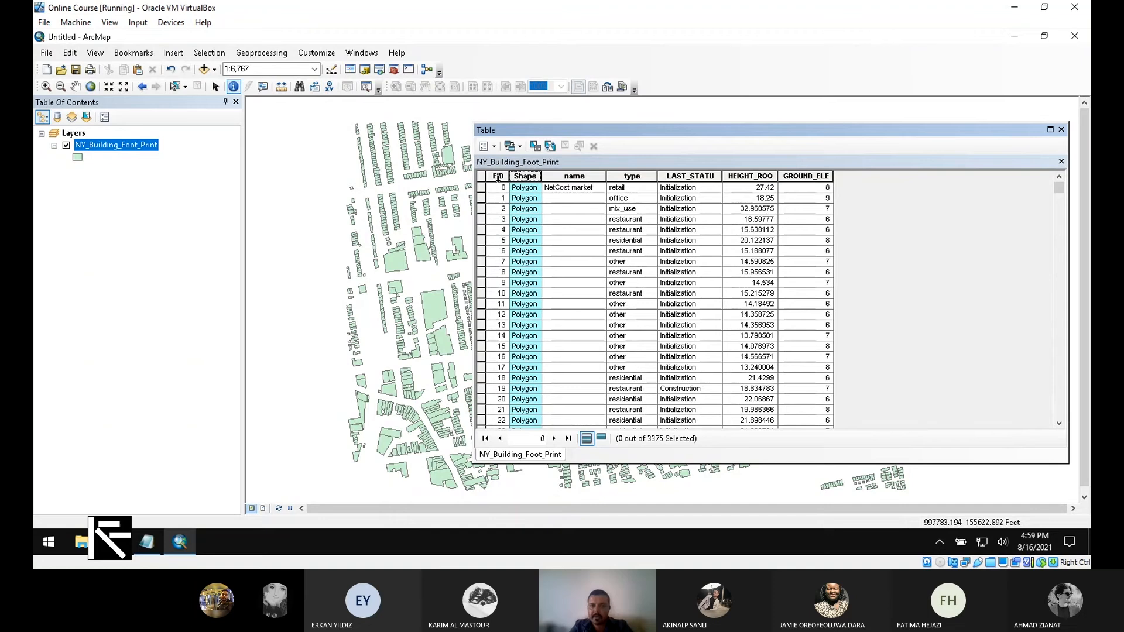
pyautogui.click(567, 175)
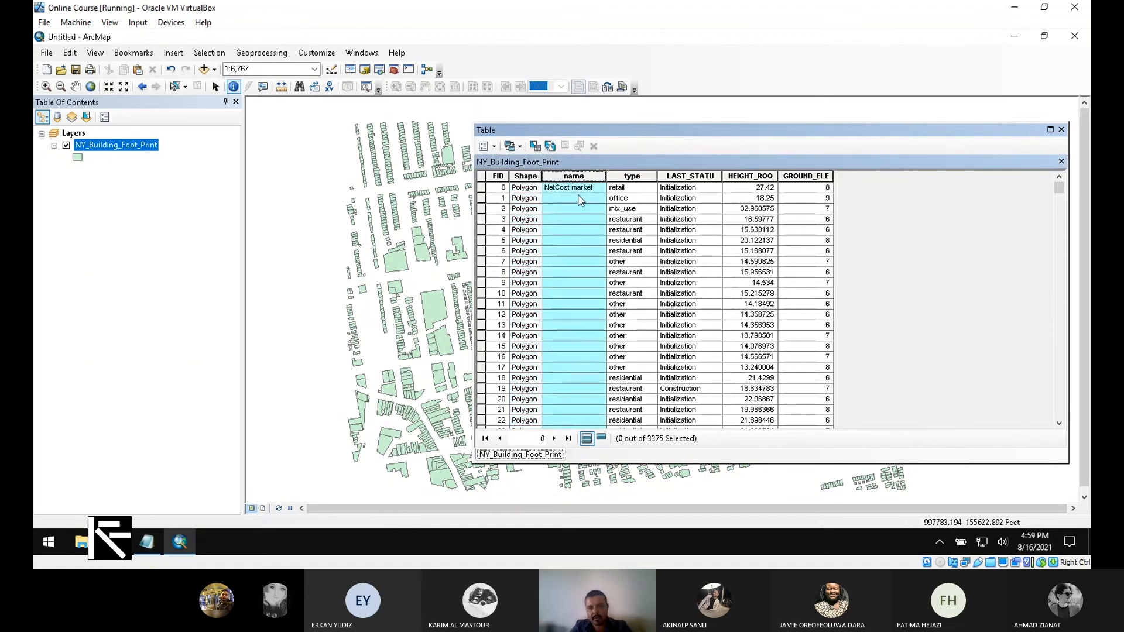
pyautogui.moveTo(1058, 189); pyautogui.dragTo(1035, 173)
pyautogui.click(632, 176)
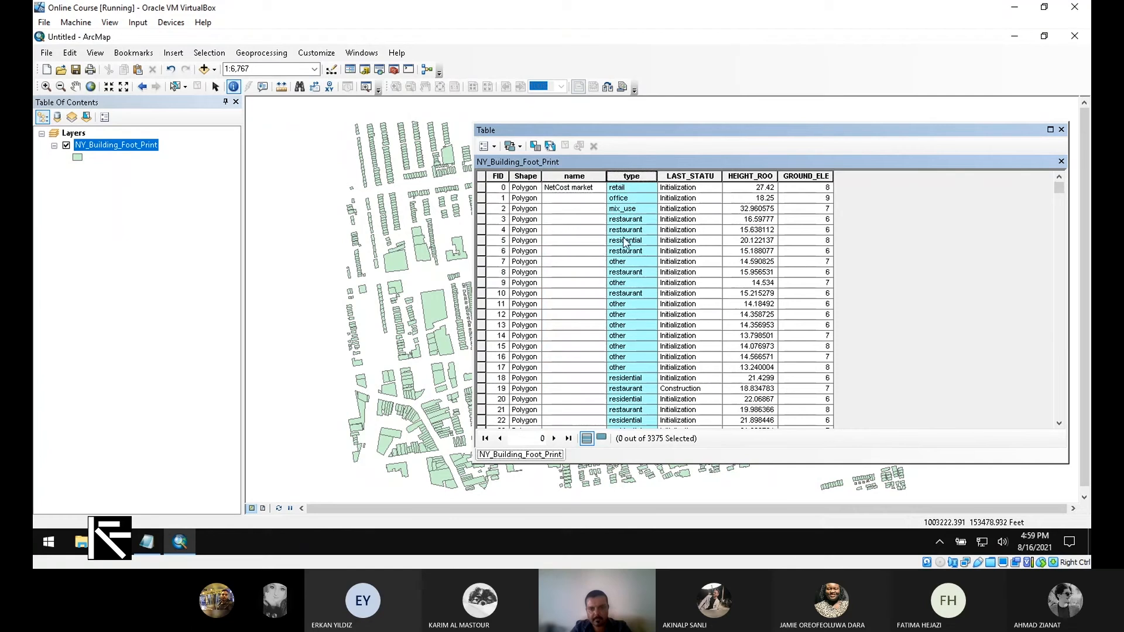
pyautogui.click(683, 175)
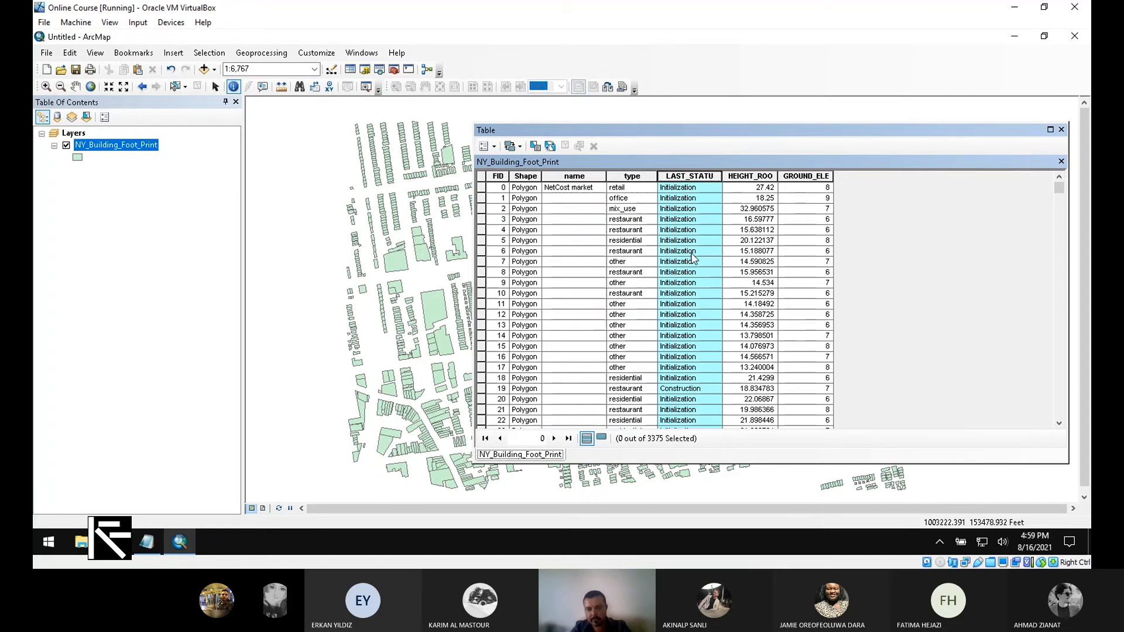
# - Scroll the records, return to the first rows, and shift the table window left
pyautogui.scroll(-15, 694, 257)
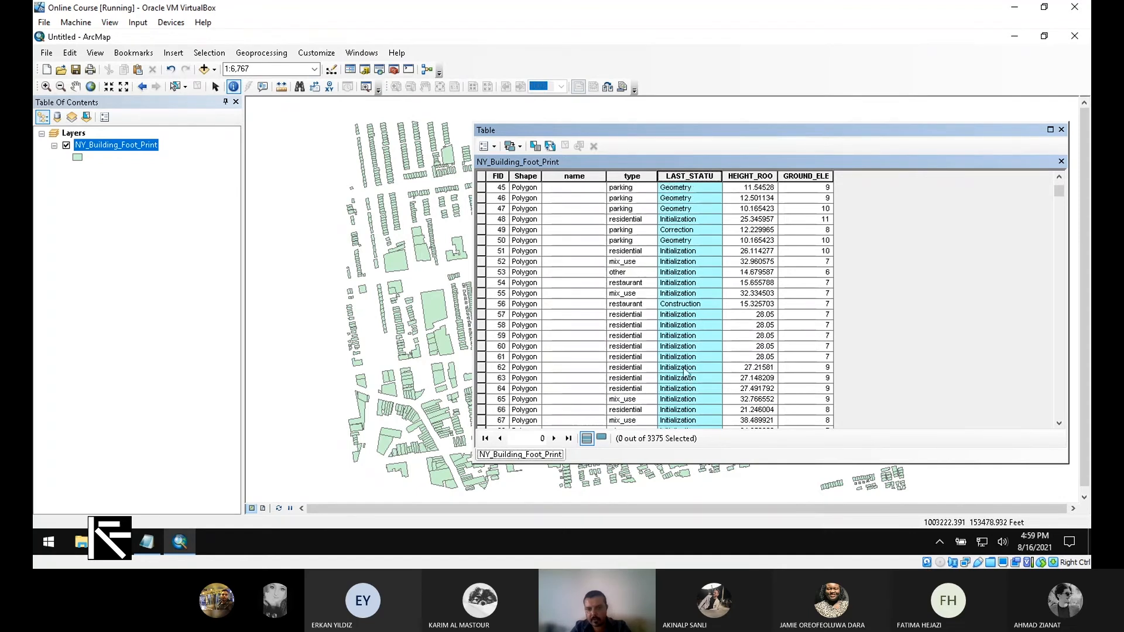
pyautogui.scroll(-12, 694, 351)
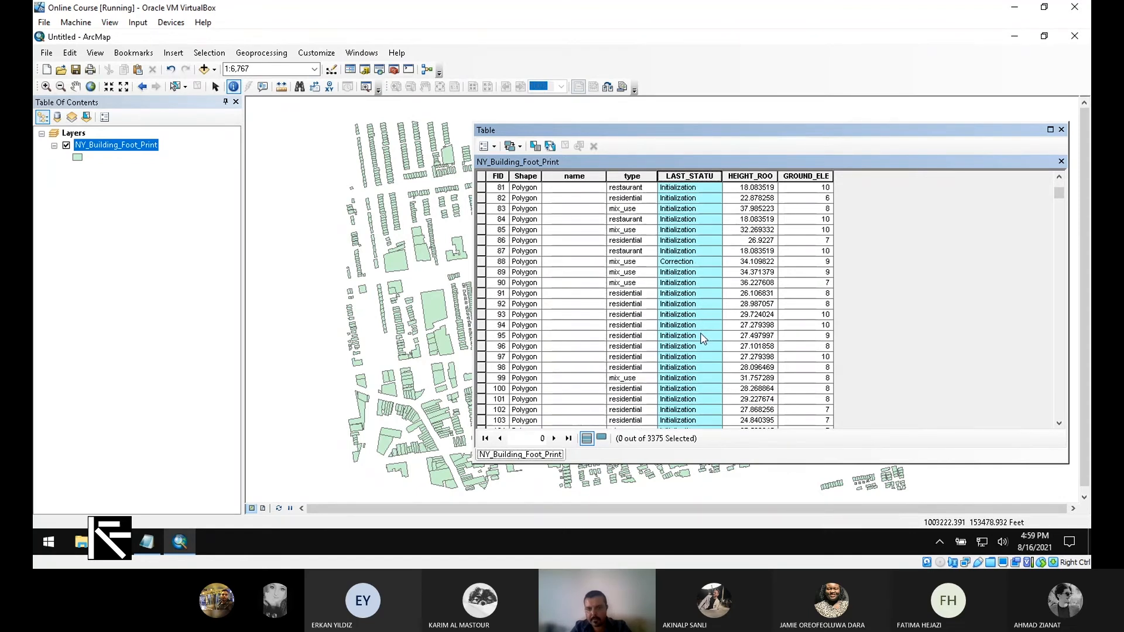
pyautogui.scroll(-18, 703, 338)
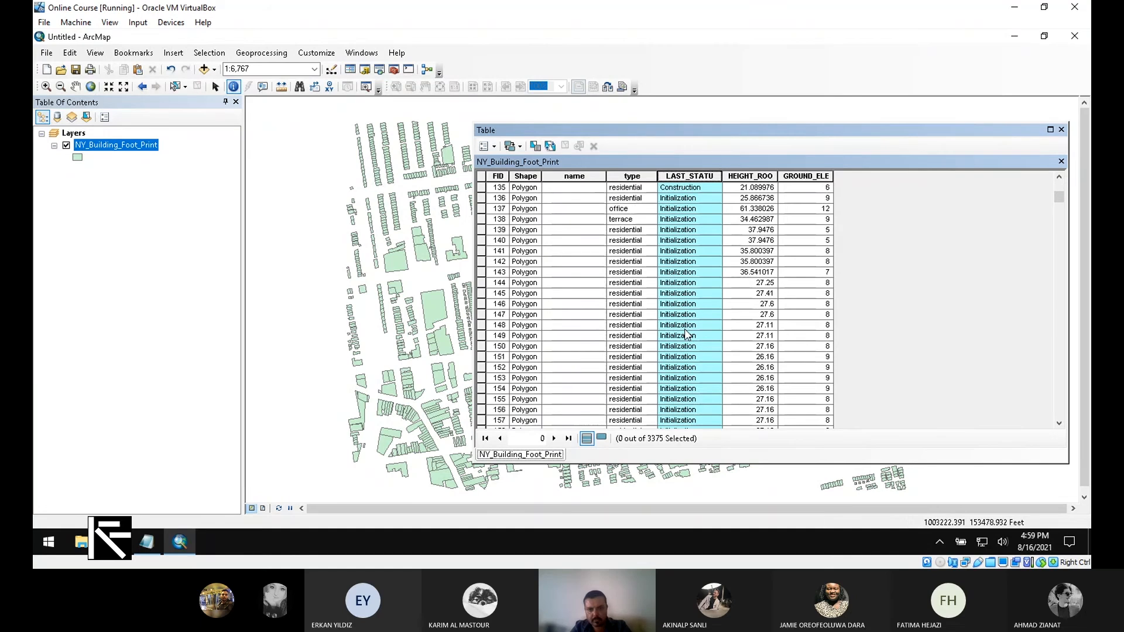
pyautogui.scroll(-1, 688, 335)
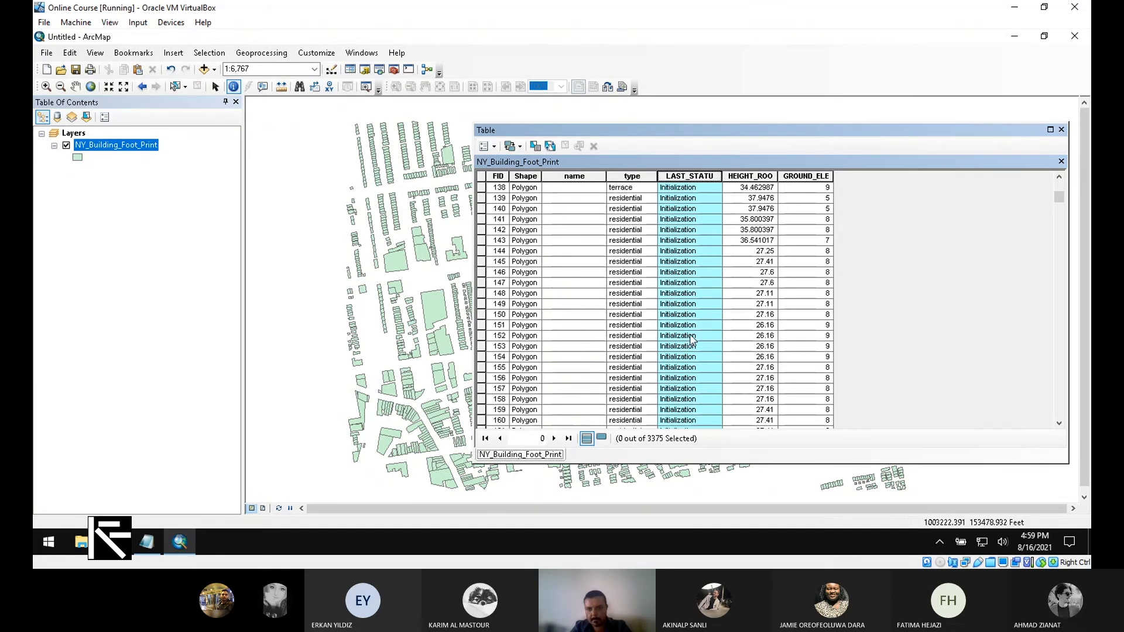
pyautogui.scroll(20, 692, 338)
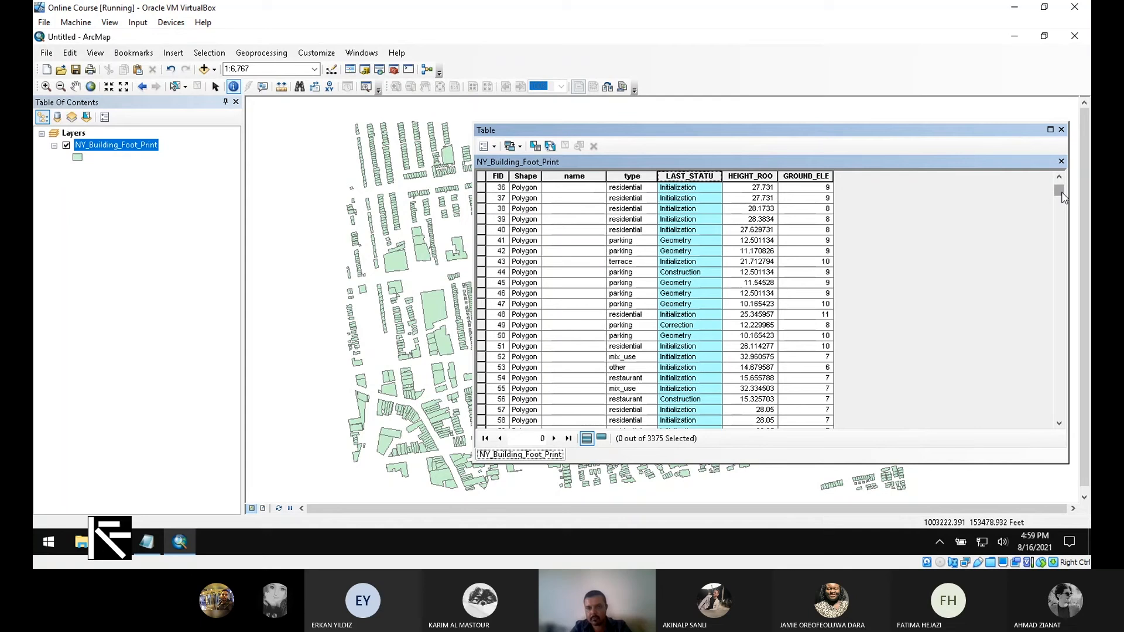
pyautogui.moveTo(1065, 198); pyautogui.dragTo(855, 159)
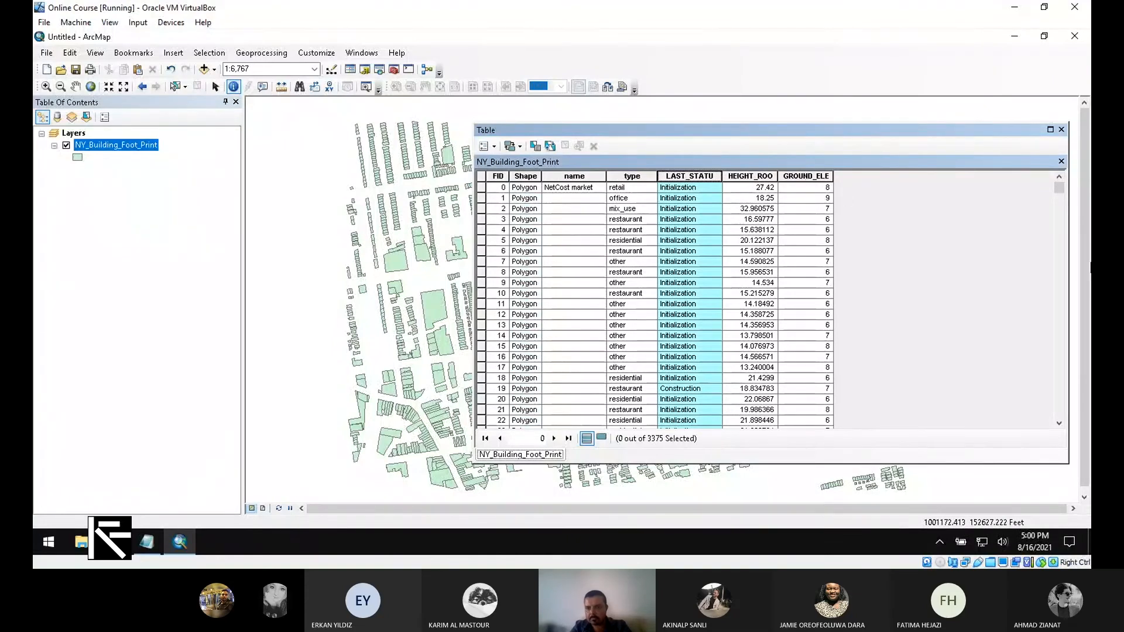
pyautogui.moveTo(1060, 189)
pyautogui.mouseDown()
pyautogui.moveTo(1061, 416)
pyautogui.moveTo(1054, 181)
pyautogui.mouseUp()
pyautogui.scroll(-9, 925, 305)
pyautogui.scroll(-20, 1065, 202)
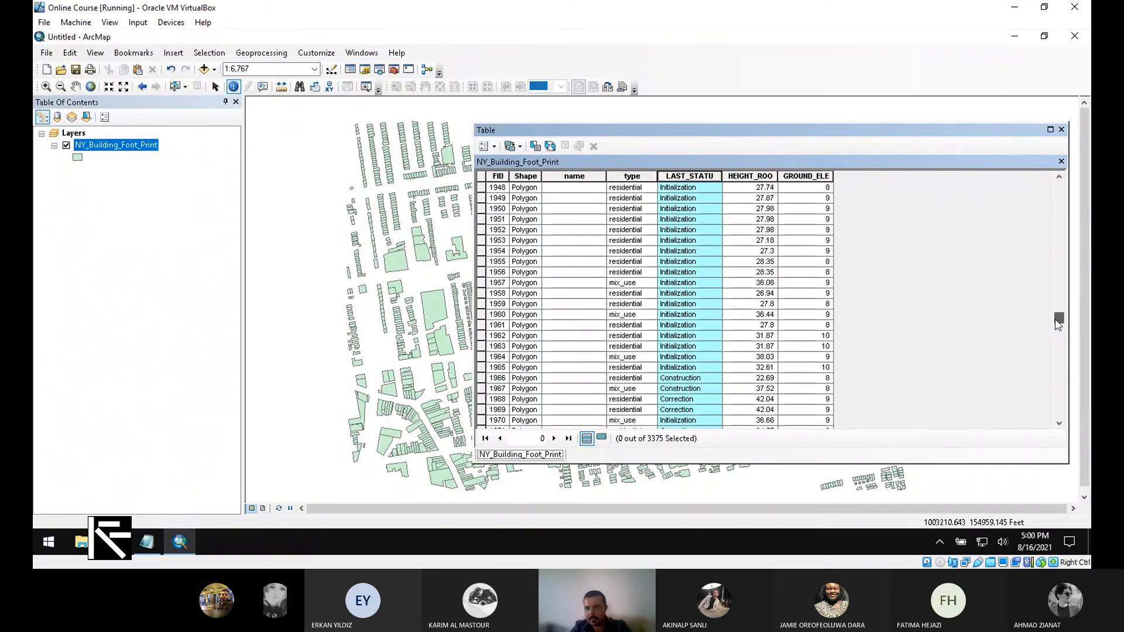
pyautogui.moveTo(1058, 196); pyautogui.dragTo(1059, 183)
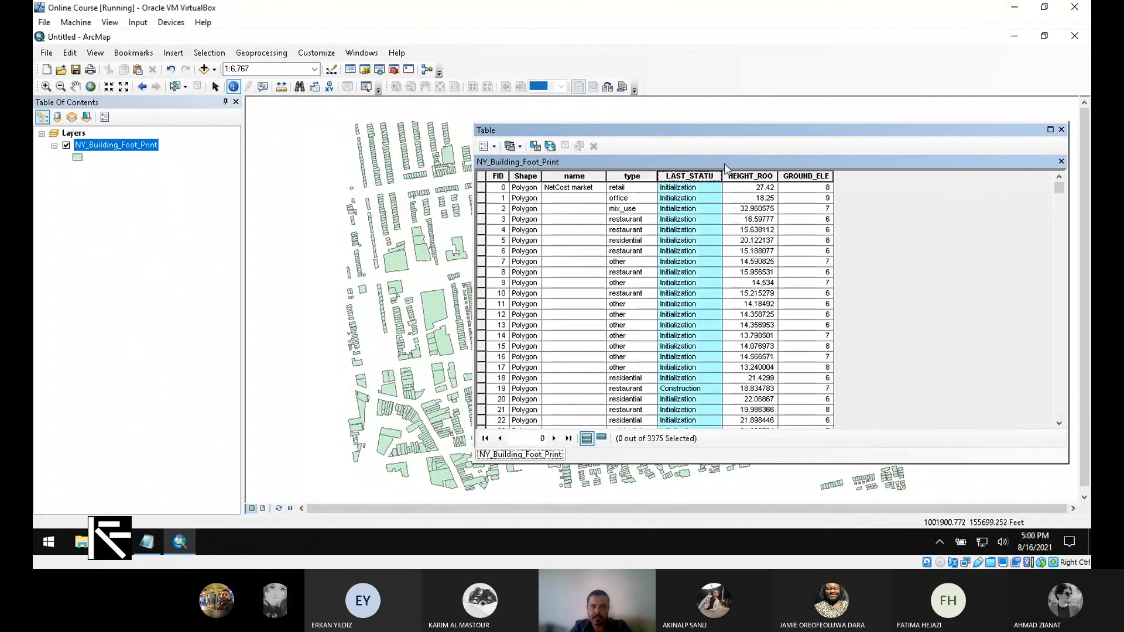
pyautogui.moveTo(725, 164); pyautogui.dragTo(729, 131)
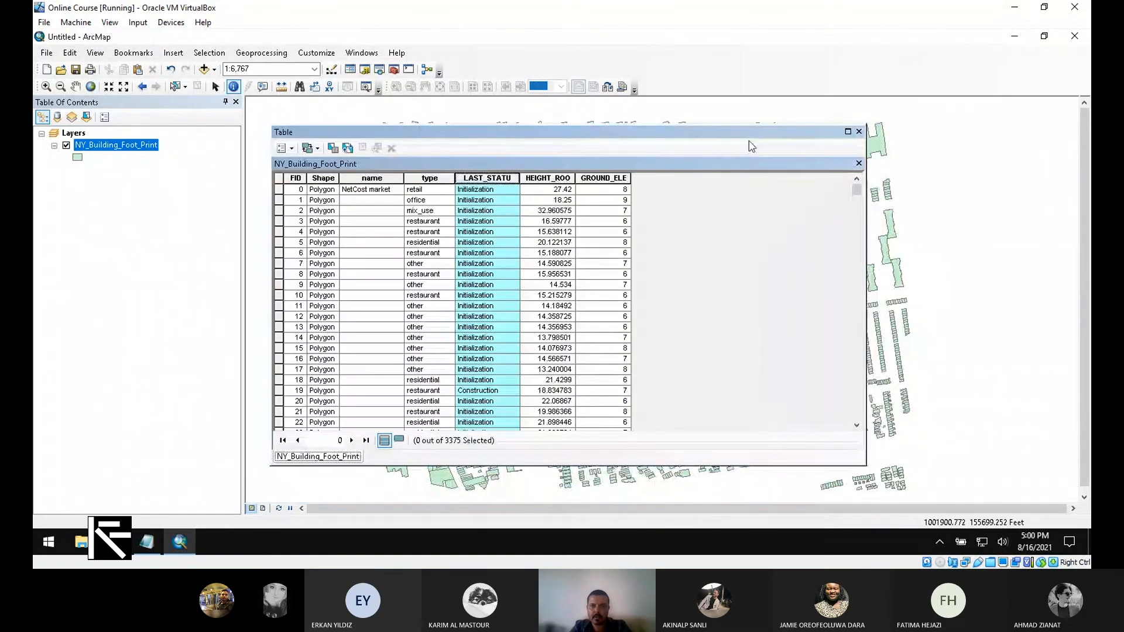
# - In layer Properties, set Categories > Unique values on the type field and add all values
pyautogui.rightClick(136, 149)
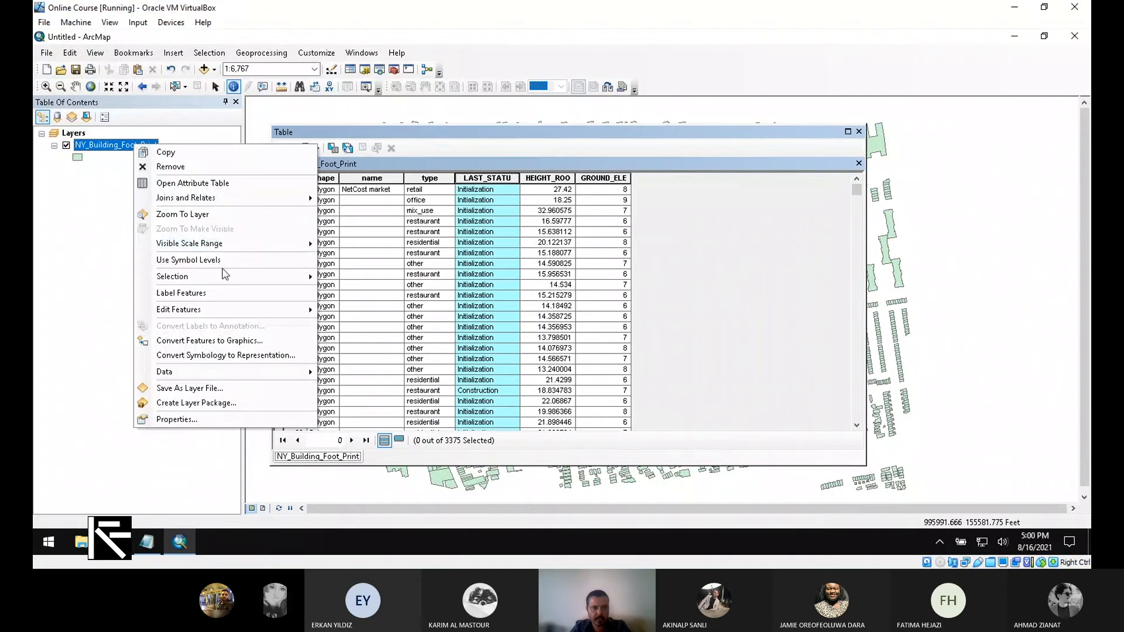
pyautogui.click(242, 420)
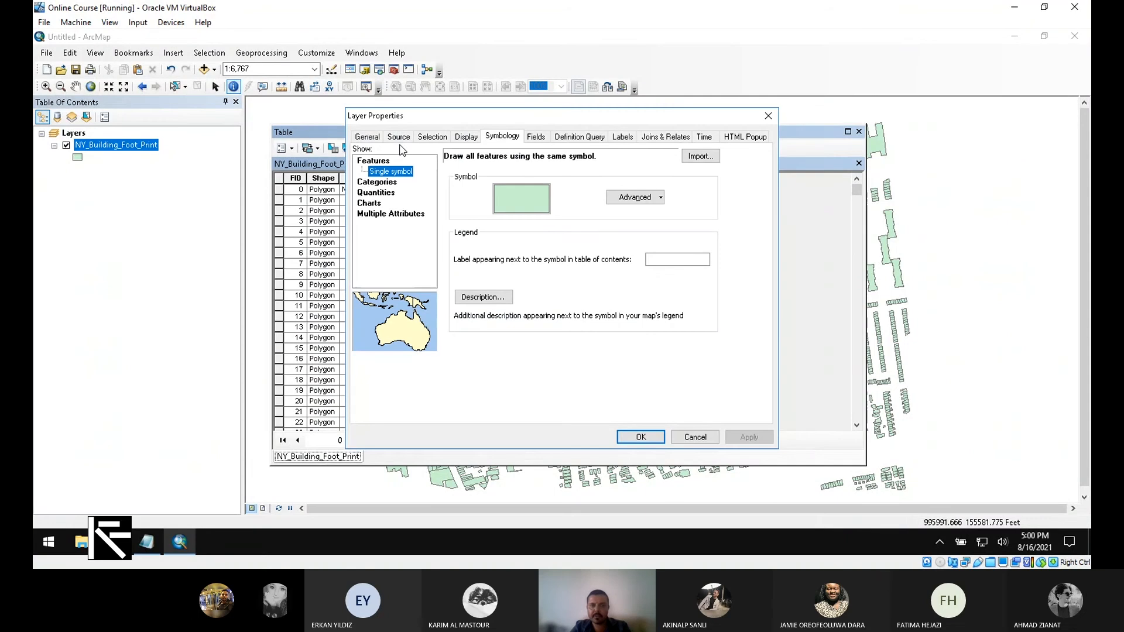
pyautogui.click(370, 184)
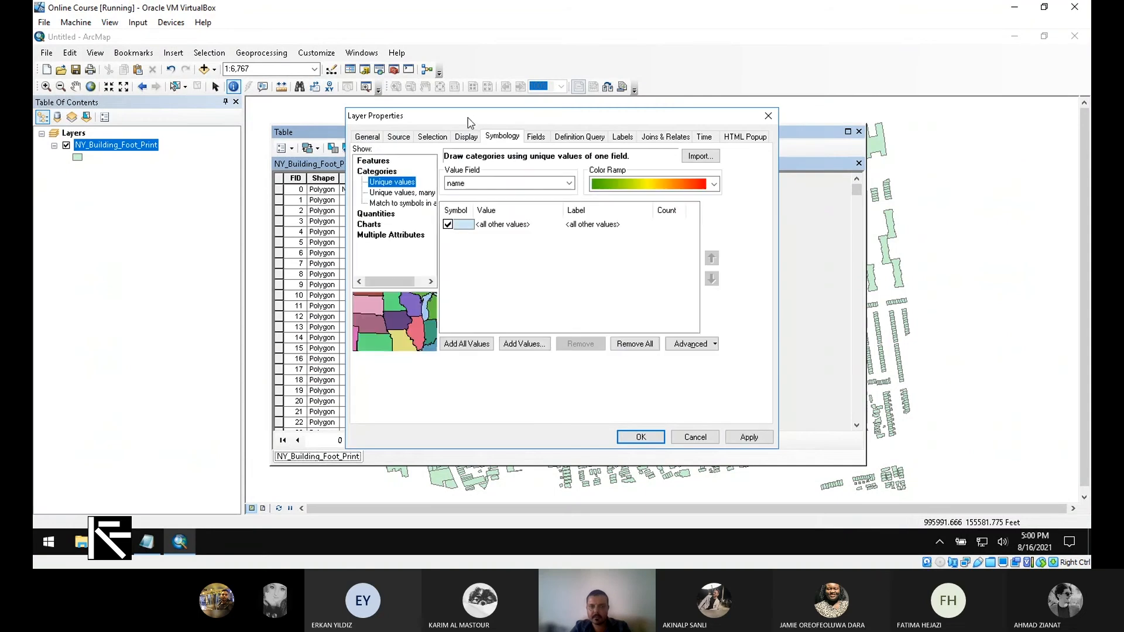
pyautogui.moveTo(468, 123); pyautogui.dragTo(818, 151)
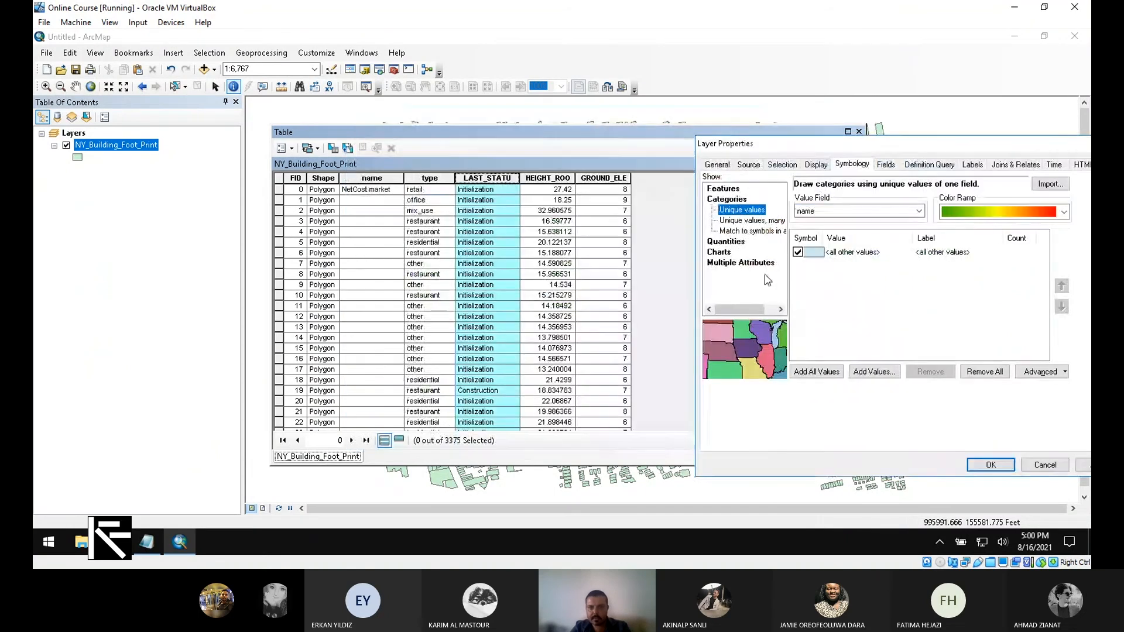
pyautogui.click(866, 211)
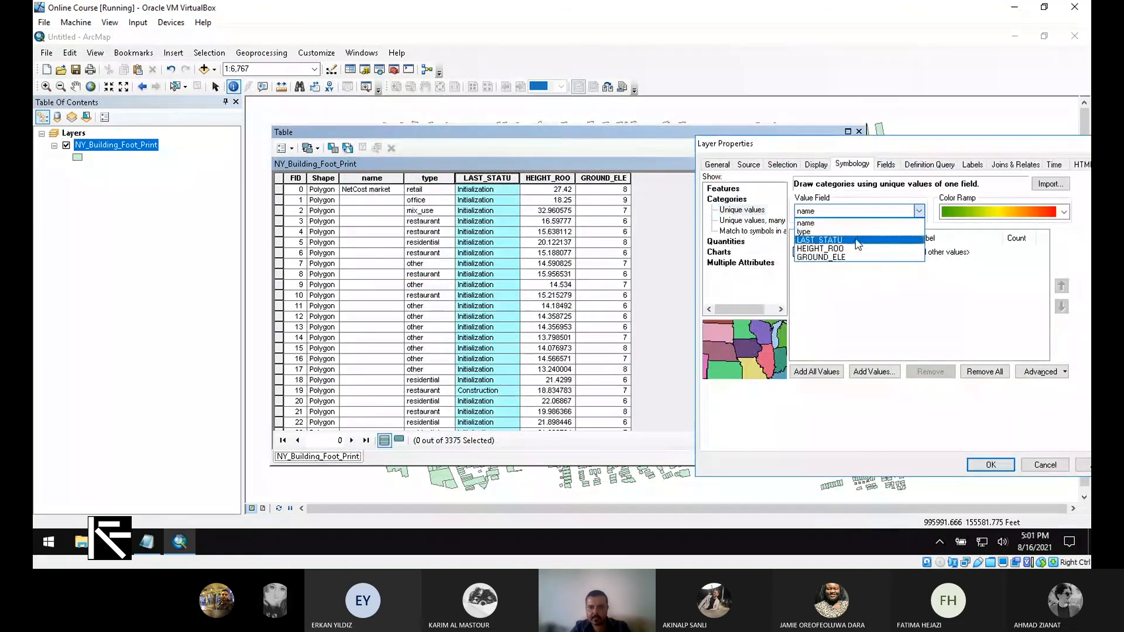
pyautogui.click(820, 232)
pyautogui.moveTo(785, 143); pyautogui.dragTo(692, 77)
pyautogui.click(726, 305)
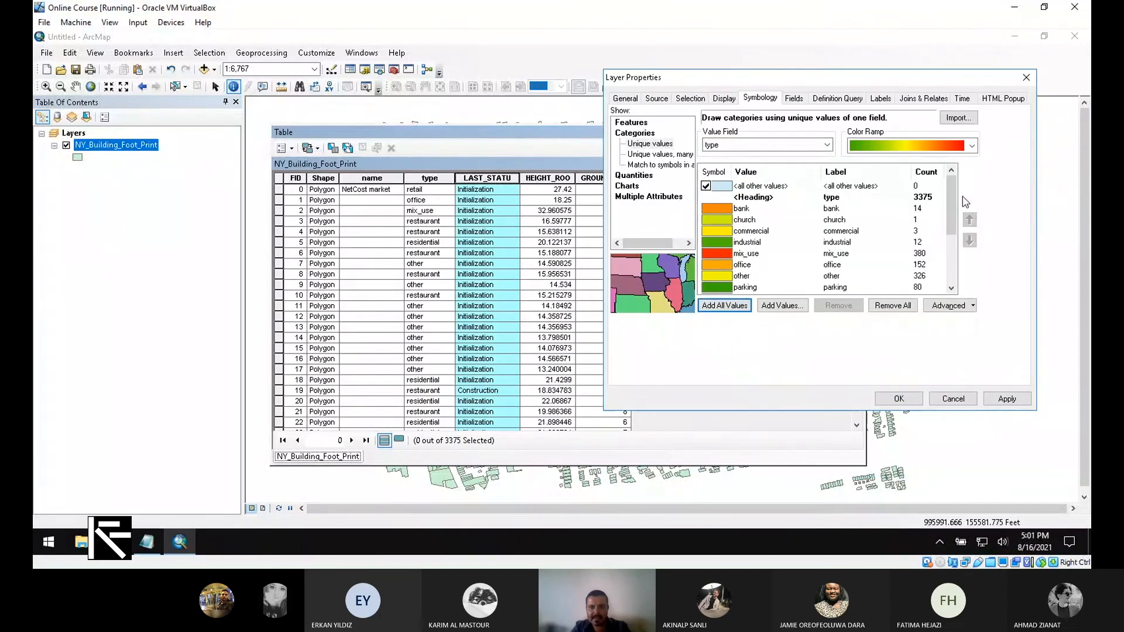
pyautogui.moveTo(952, 205); pyautogui.dragTo(951, 262)
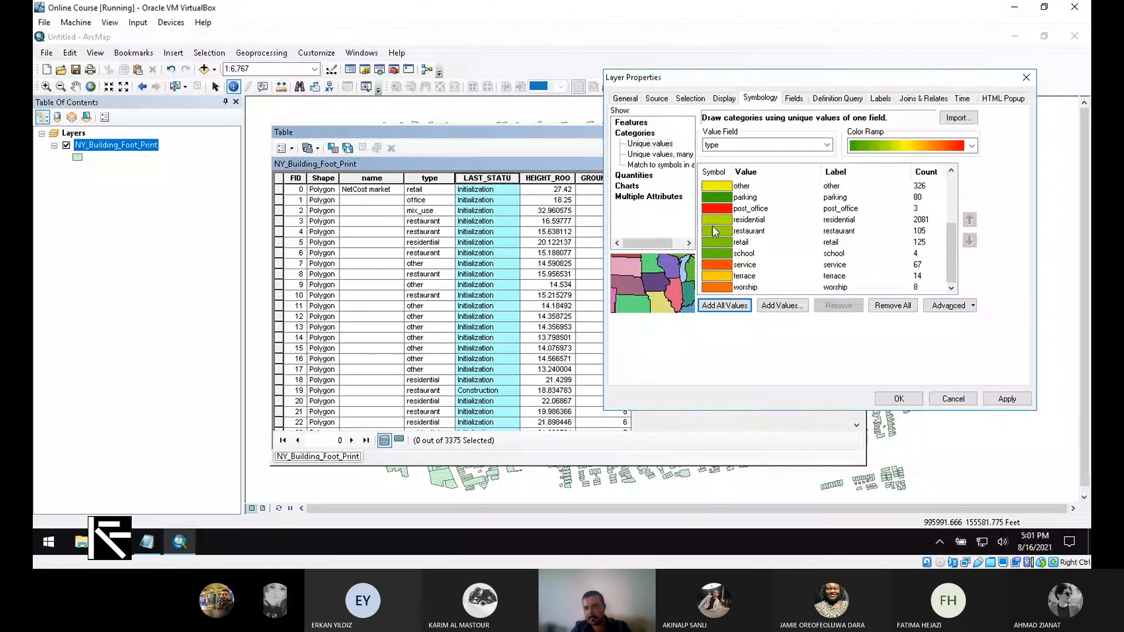
# - Choose a multicolour ramp for the type categories, apply it, and close Properties
pyautogui.click(972, 146)
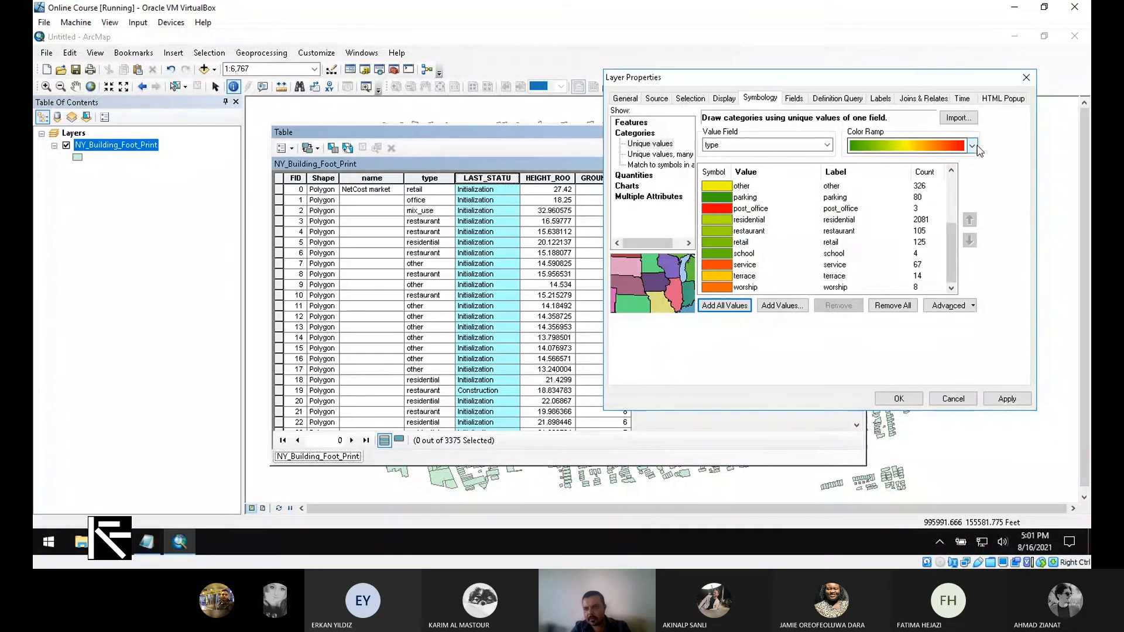
pyautogui.click(931, 210)
pyautogui.click(973, 146)
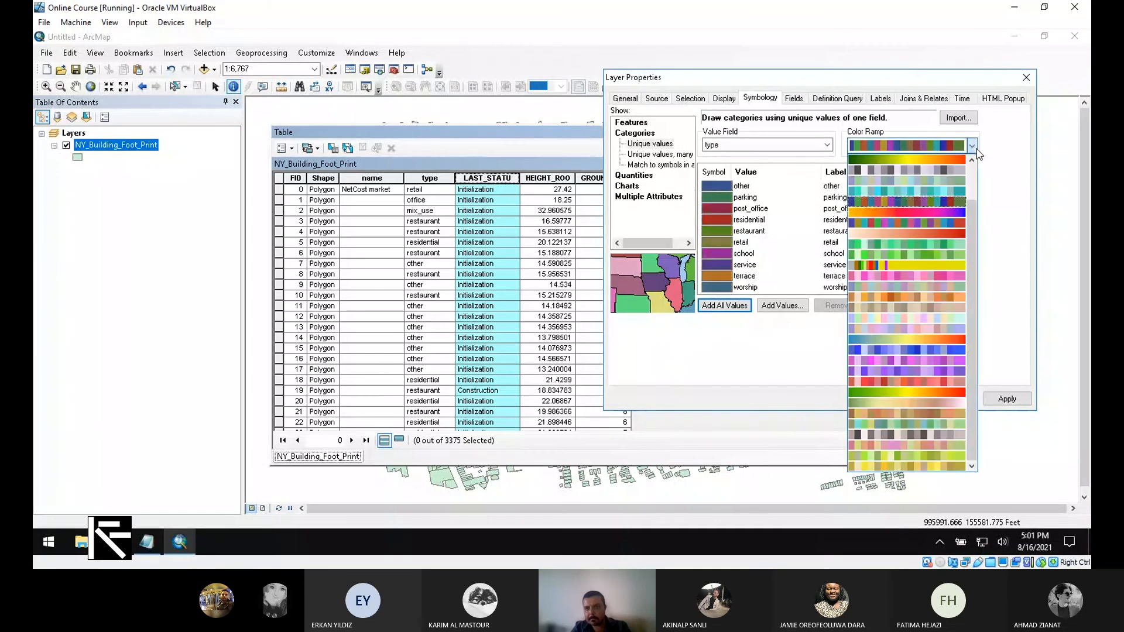
pyautogui.click(933, 224)
pyautogui.moveTo(951, 241); pyautogui.dragTo(952, 276)
pyautogui.click(1009, 398)
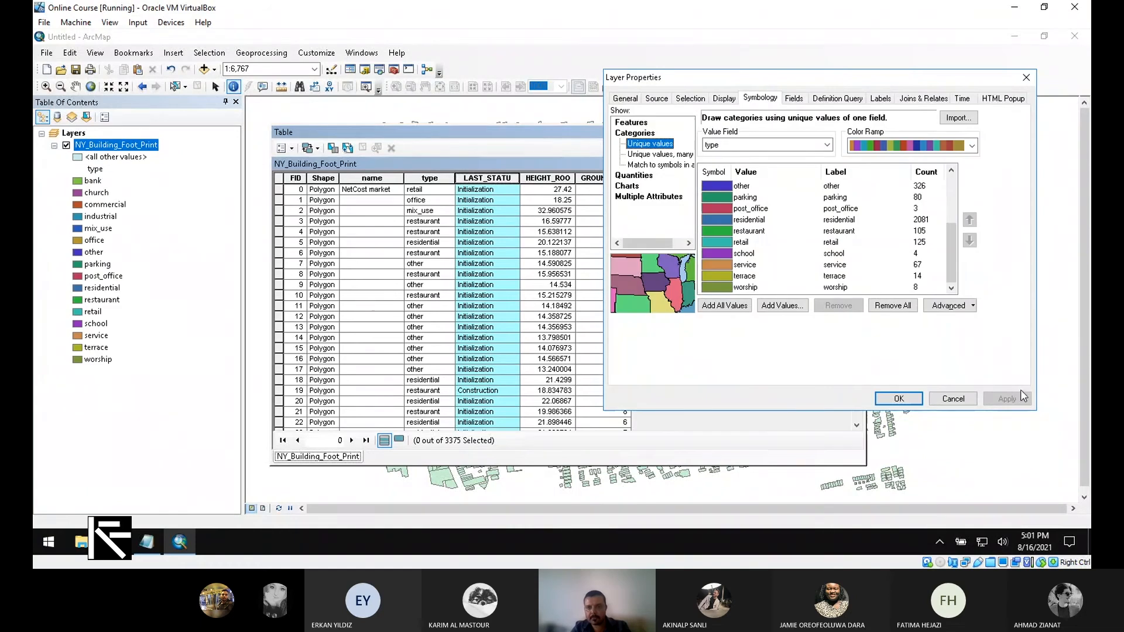
pyautogui.click(900, 399)
pyautogui.moveTo(767, 132); pyautogui.dragTo(536, 302)
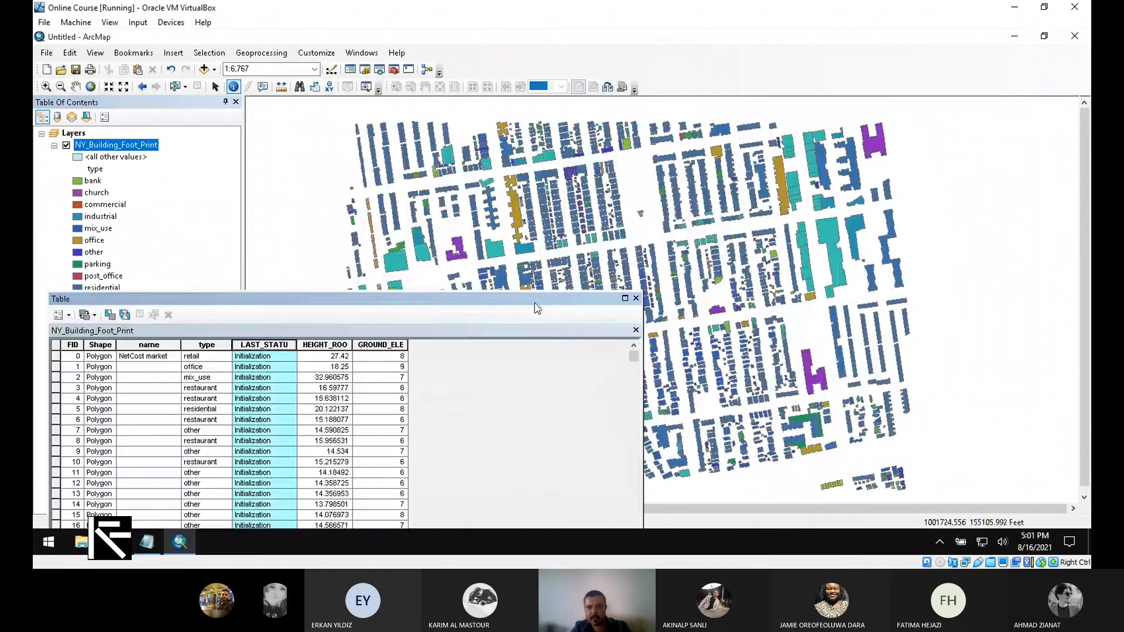
# - Move the attribute table aside and close it, then select the footprint layer
pyautogui.moveTo(387, 298); pyautogui.dragTo(771, 162)
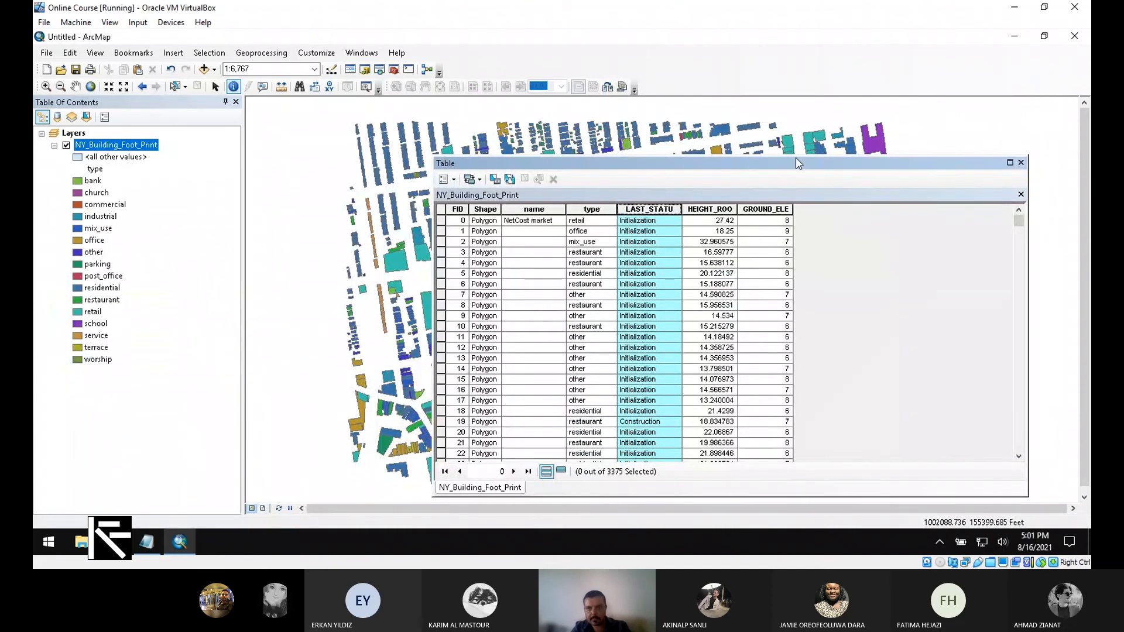
pyautogui.moveTo(799, 163); pyautogui.dragTo(781, 154)
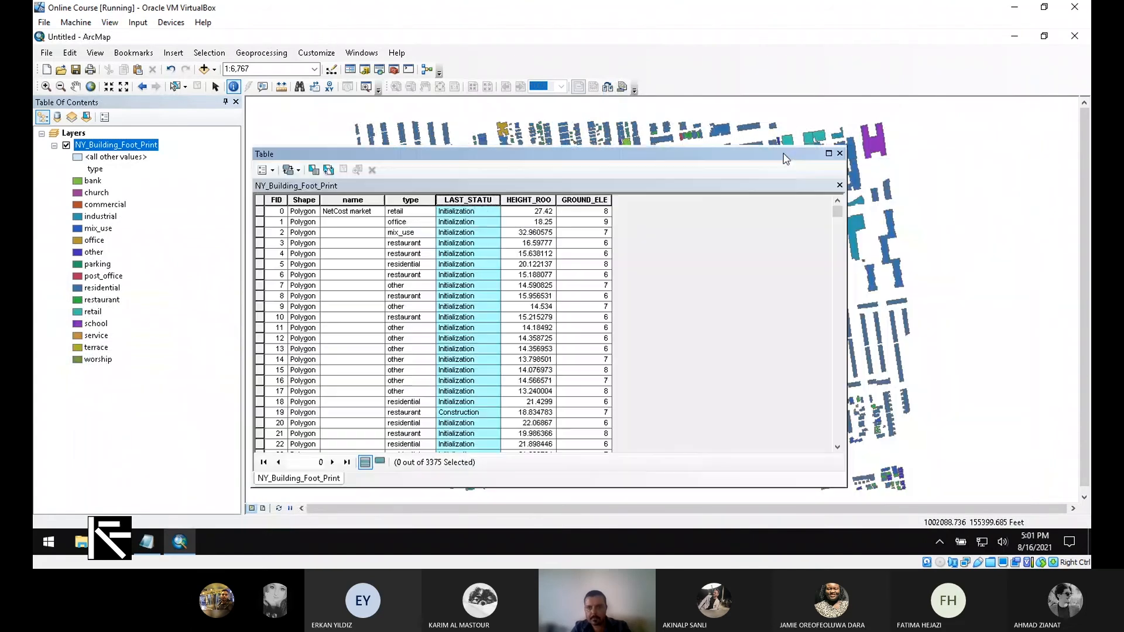
pyautogui.click(841, 154)
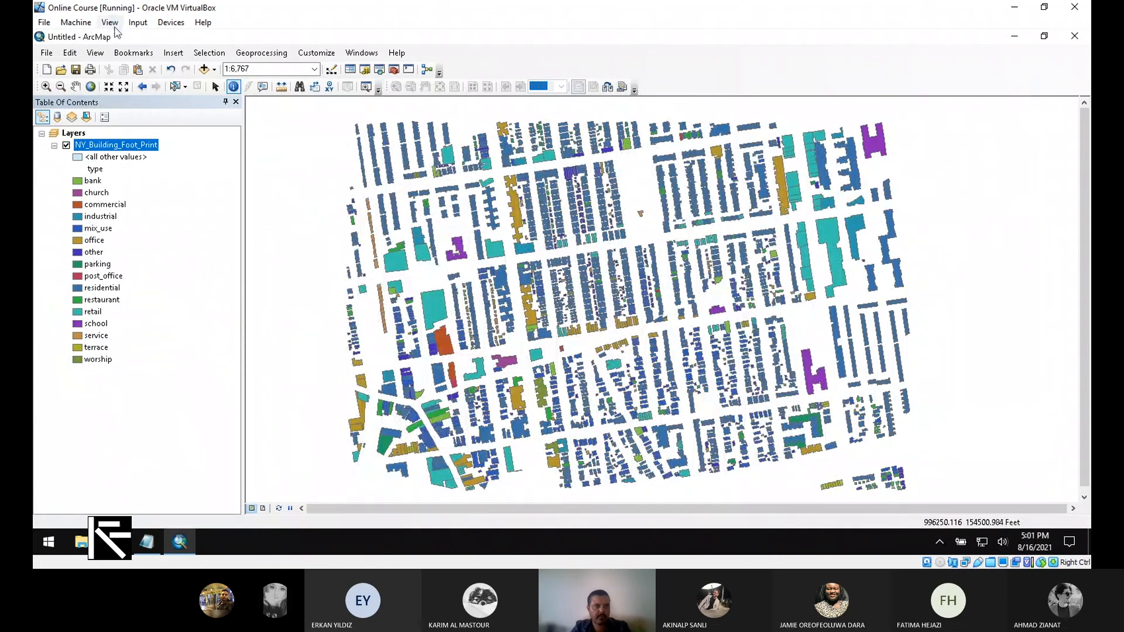
pyautogui.click(120, 145)
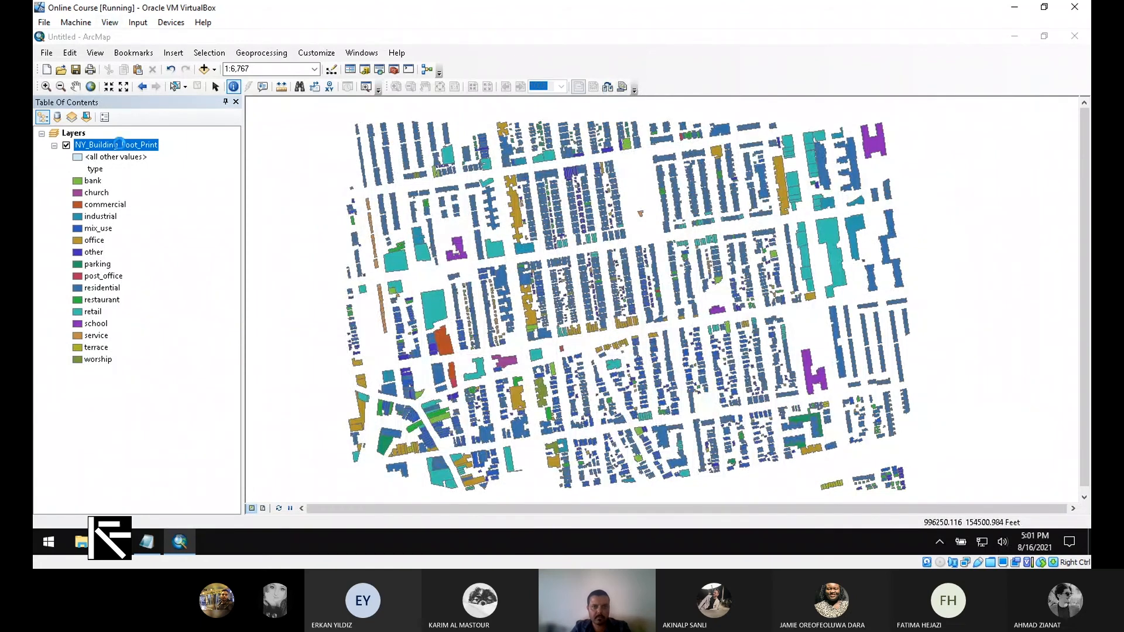
# - Redraw the footprints with one pale-yellow Single symbol and zoom in to 1:6,000
pyautogui.doubleClick(120, 145)
pyautogui.click(382, 161)
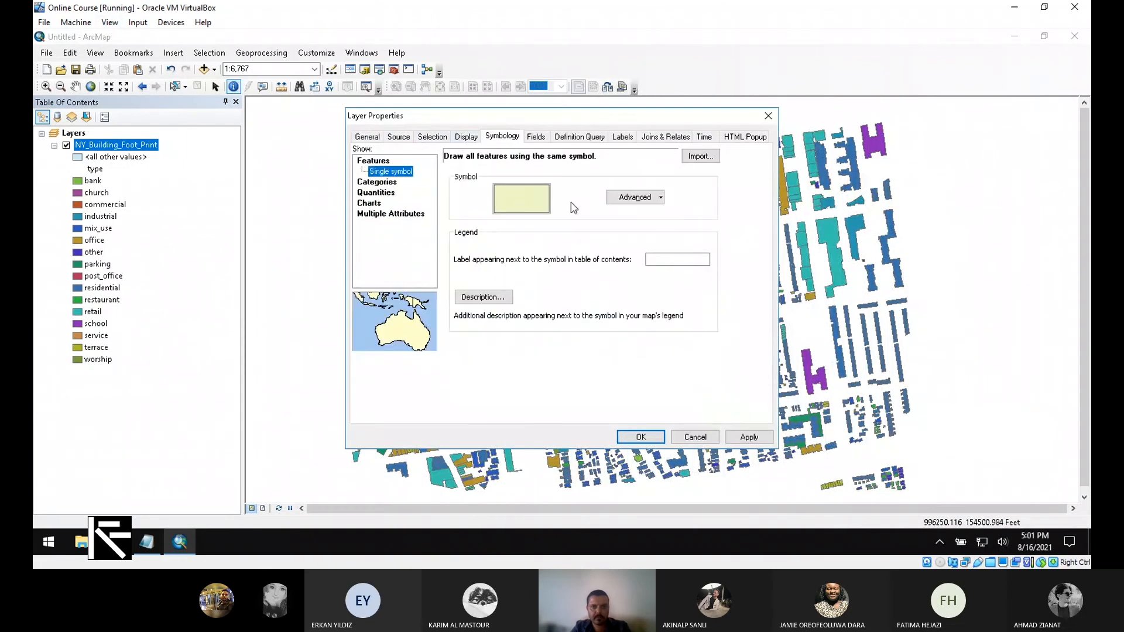
pyautogui.click(749, 437)
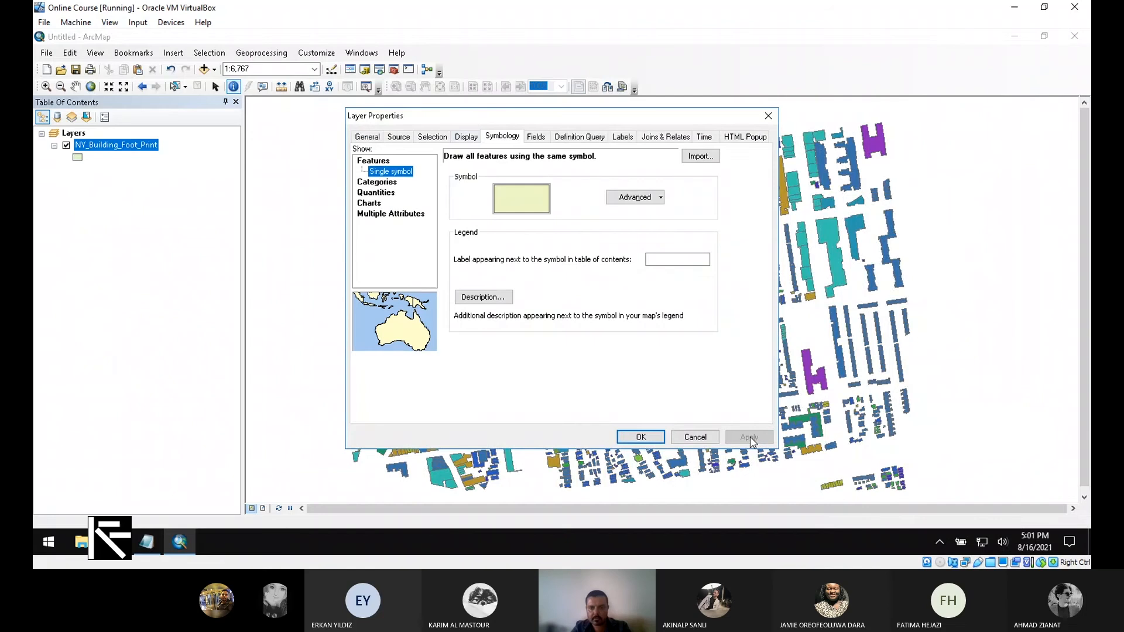
pyautogui.click(634, 439)
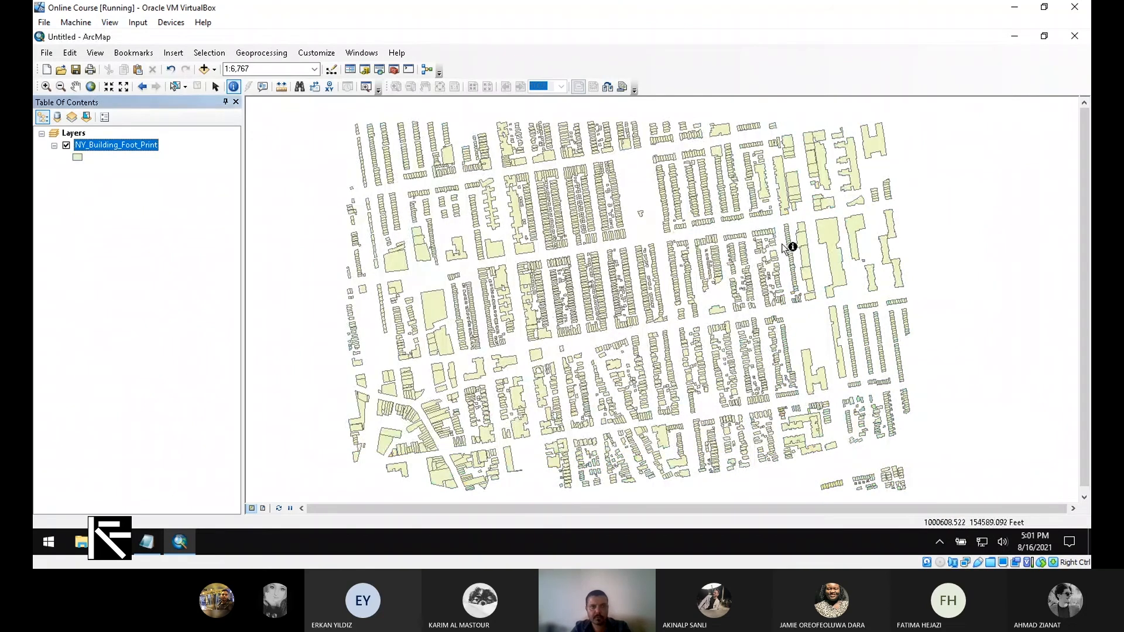
pyautogui.scroll(1, 836, 261)
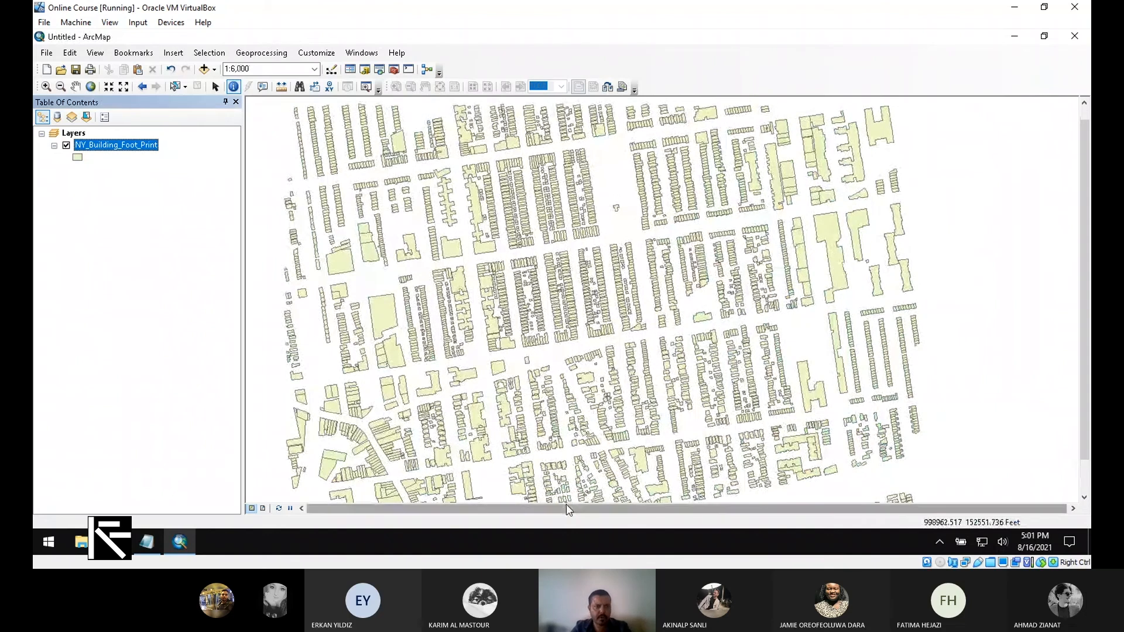
pyautogui.click(174, 54)
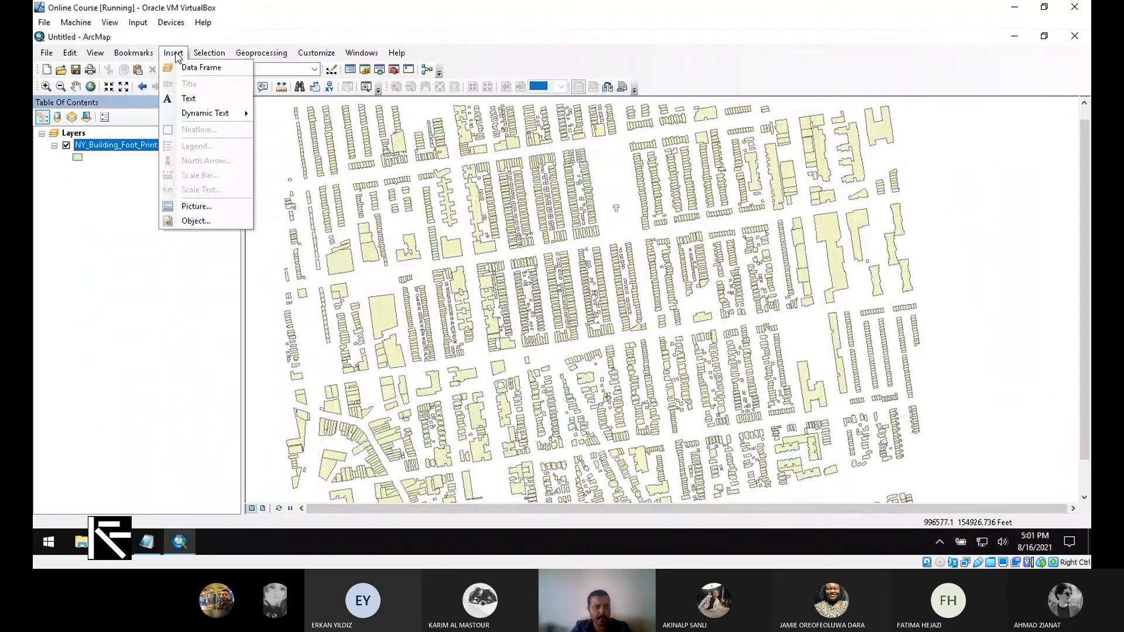
pyautogui.moveTo(193, 58)
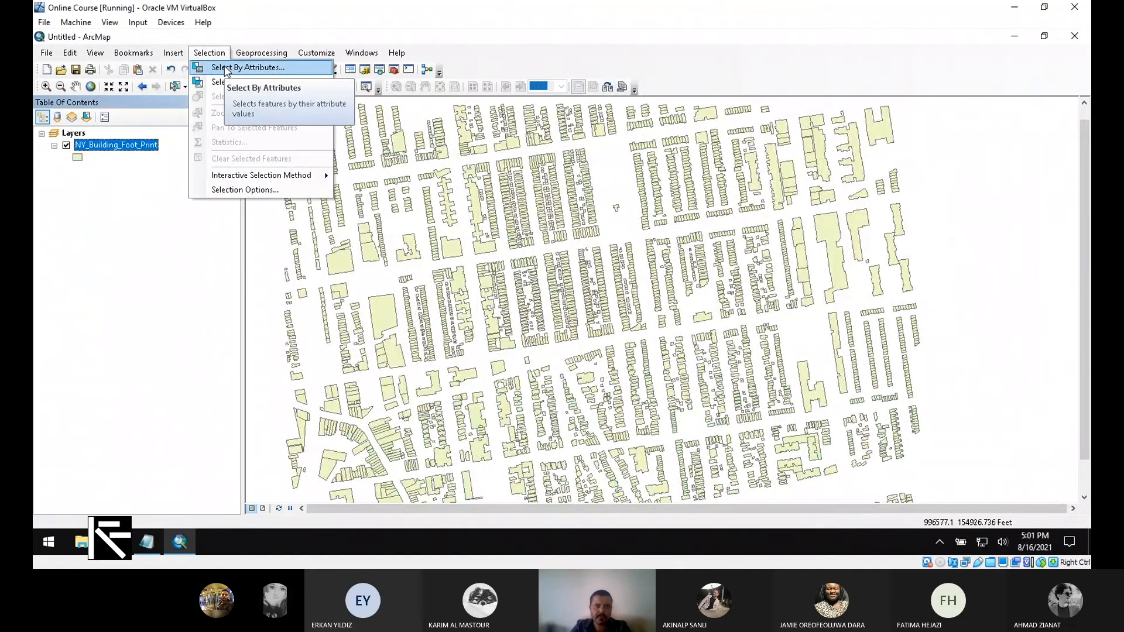
# - Open Select By Attributes and place its window on the right side of the map
pyautogui.click(296, 74)
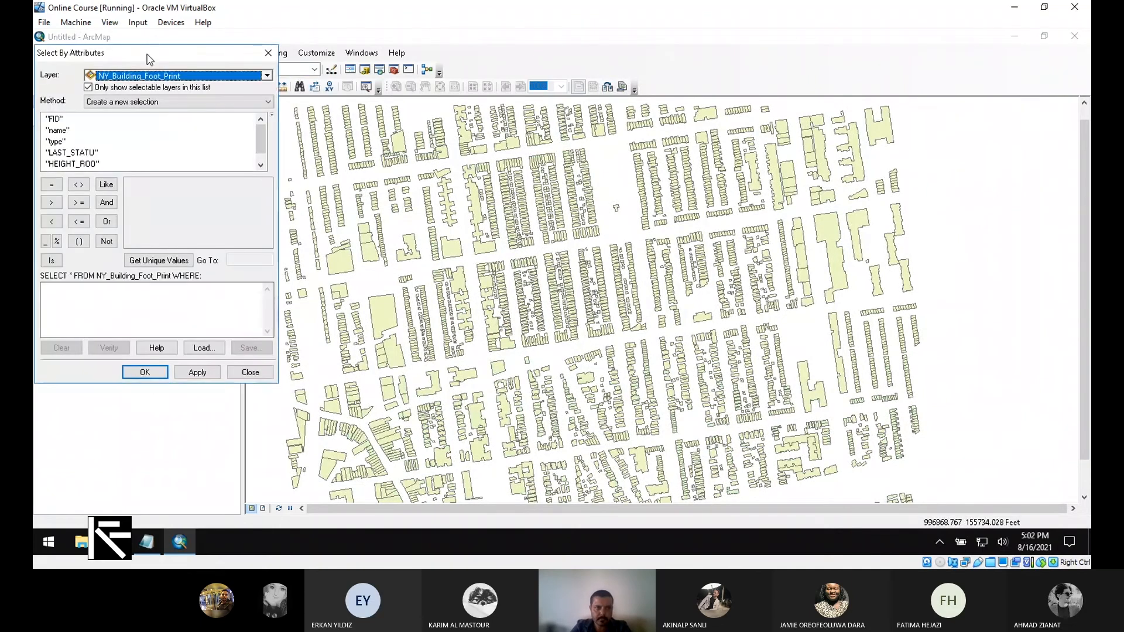
pyautogui.moveTo(154, 56); pyautogui.dragTo(403, 90)
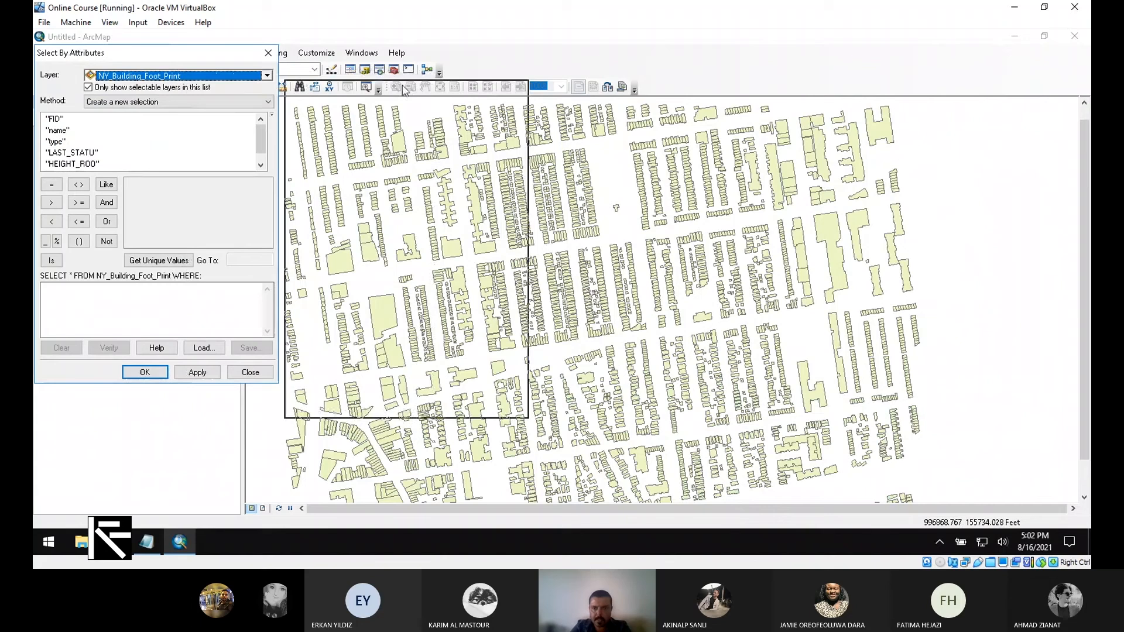
pyautogui.moveTo(403, 90); pyautogui.dragTo(802, 123)
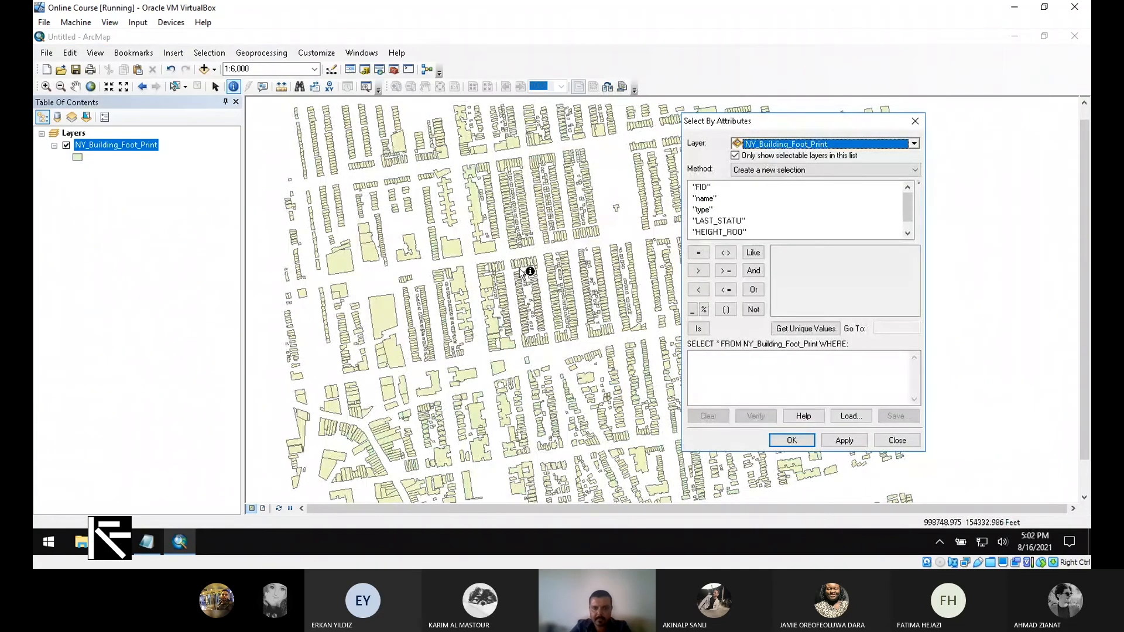
pyautogui.moveTo(783, 121); pyautogui.dragTo(875, 123)
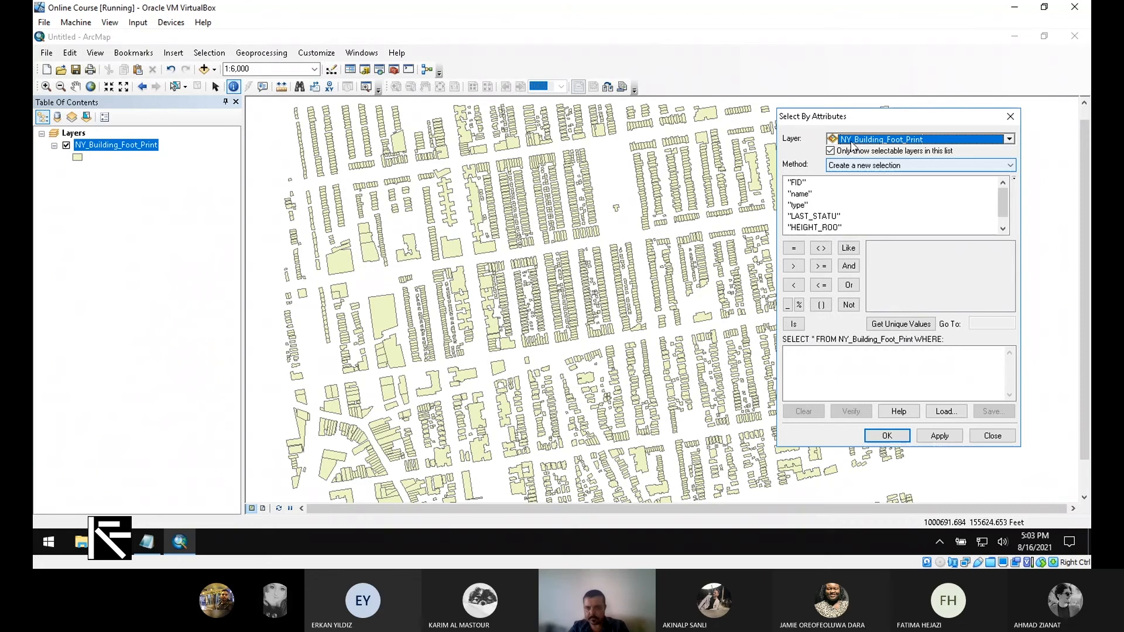
pyautogui.moveTo(859, 117); pyautogui.dragTo(870, 84)
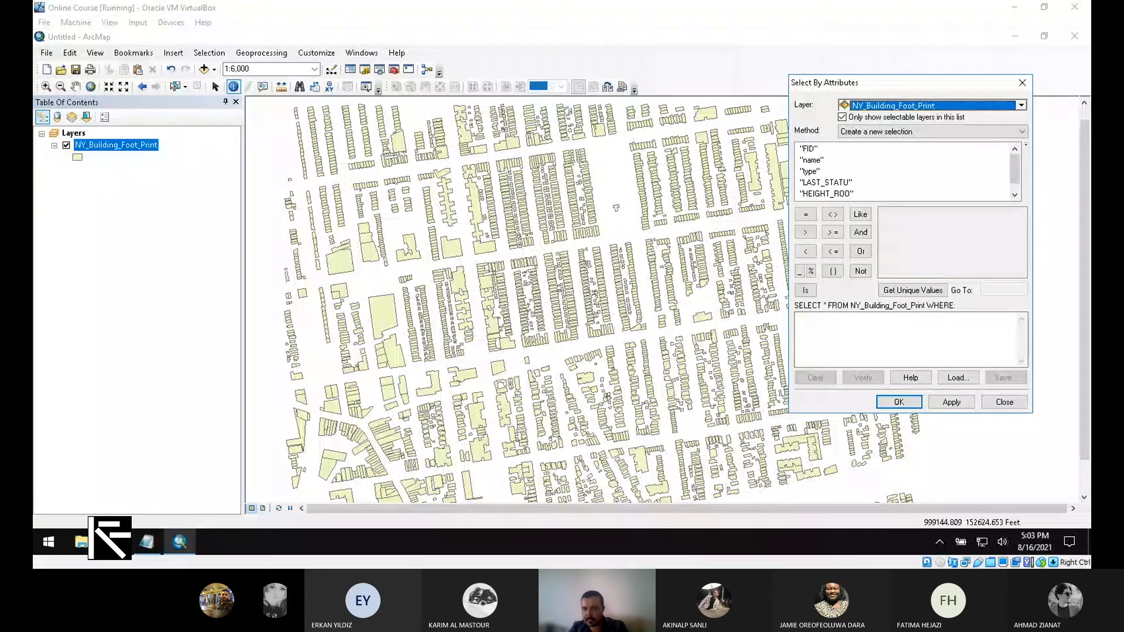
pyautogui.click(811, 309)
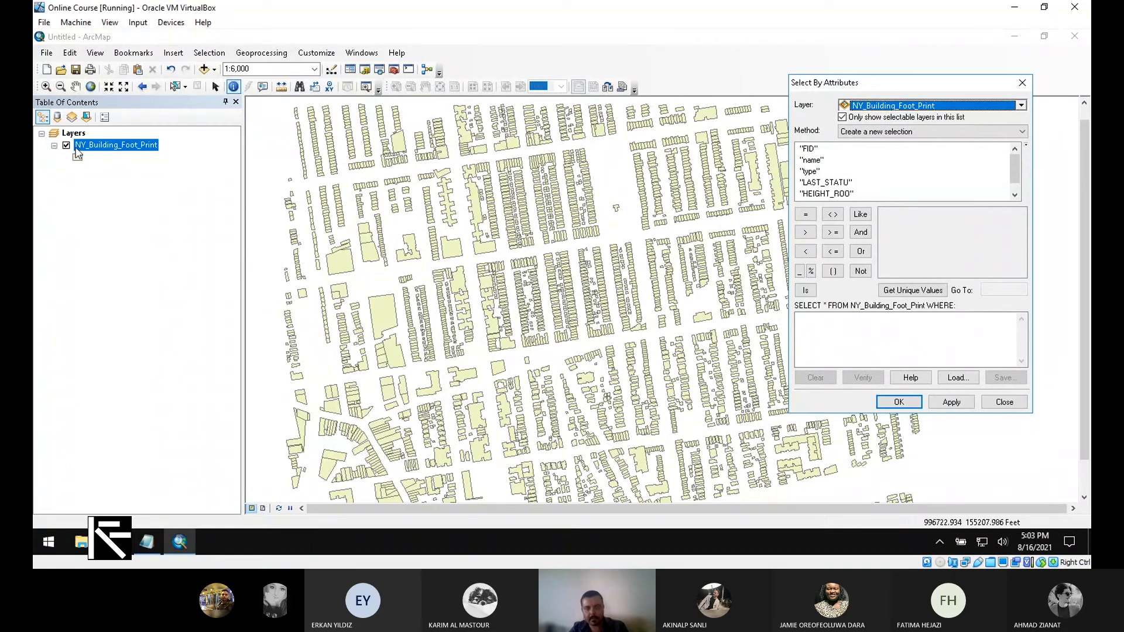
# - Choose NY_Building_Foot_Print as the query layer with method Create a new selection
pyautogui.click(890, 105)
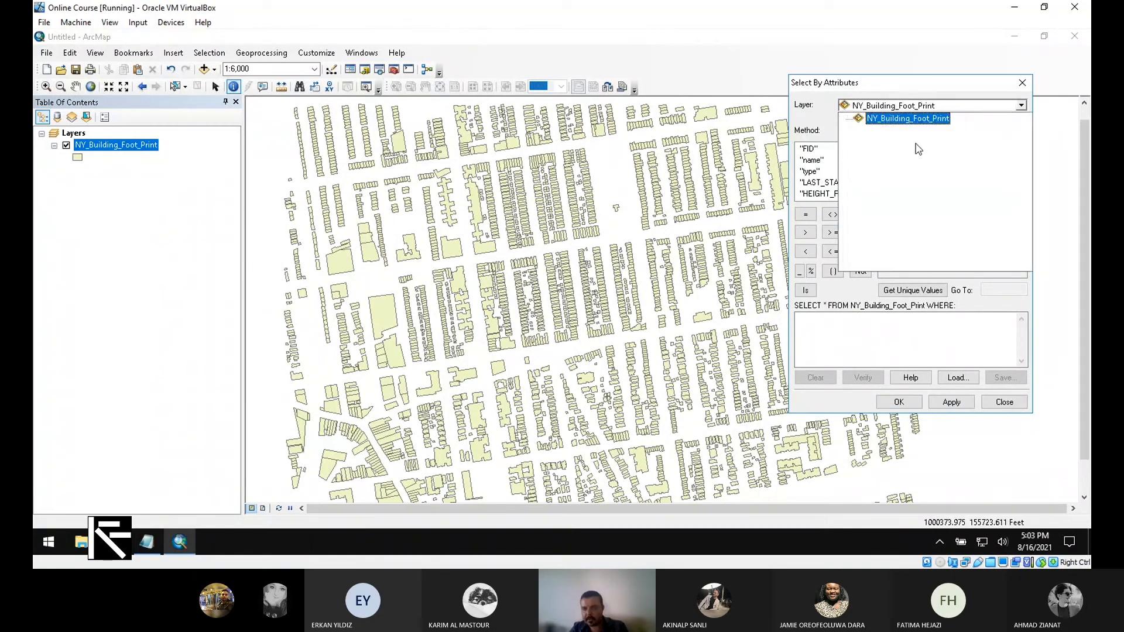
pyautogui.click(899, 88)
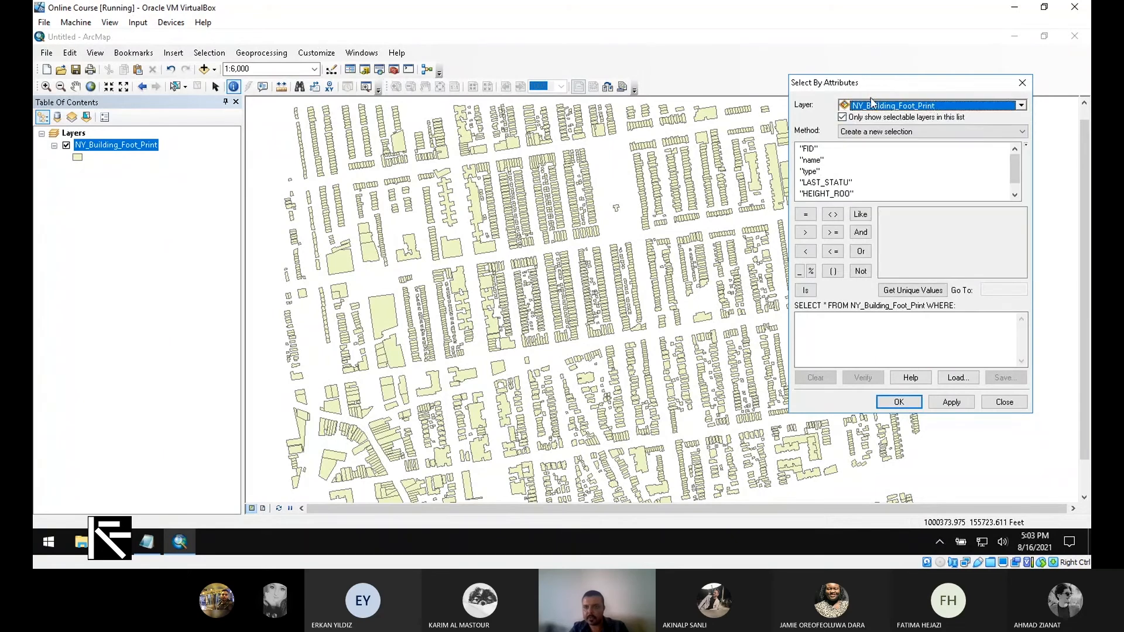
pyautogui.click(943, 106)
pyautogui.click(927, 122)
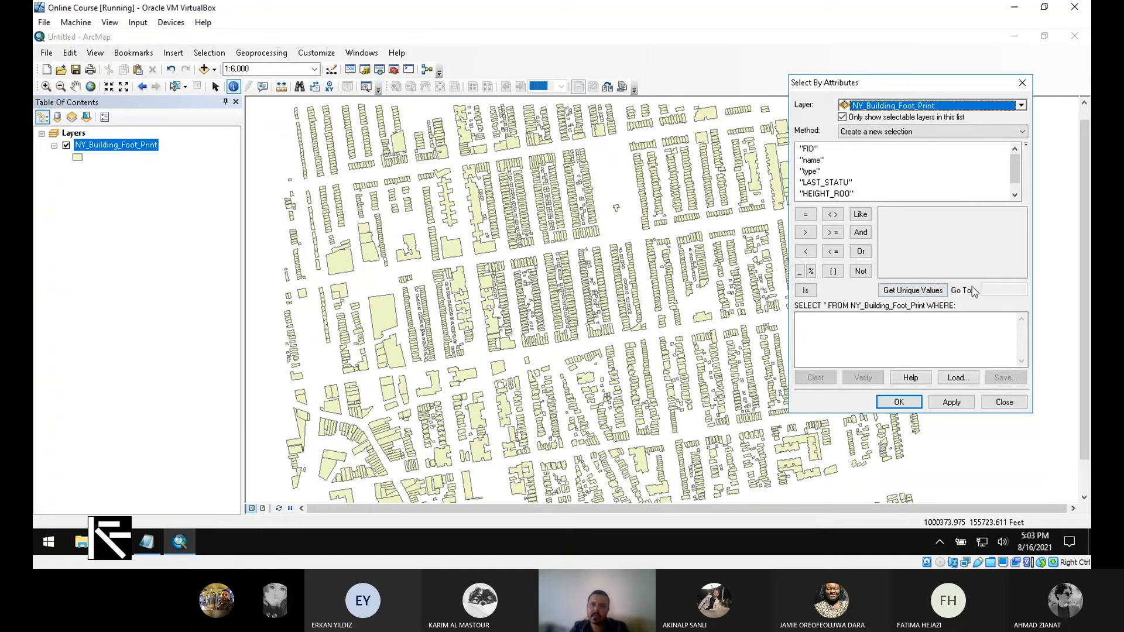
# - Build the WHERE clause "type" = 'Residential' from the field list, the = button and typed value
pyautogui.doubleClick(810, 172)
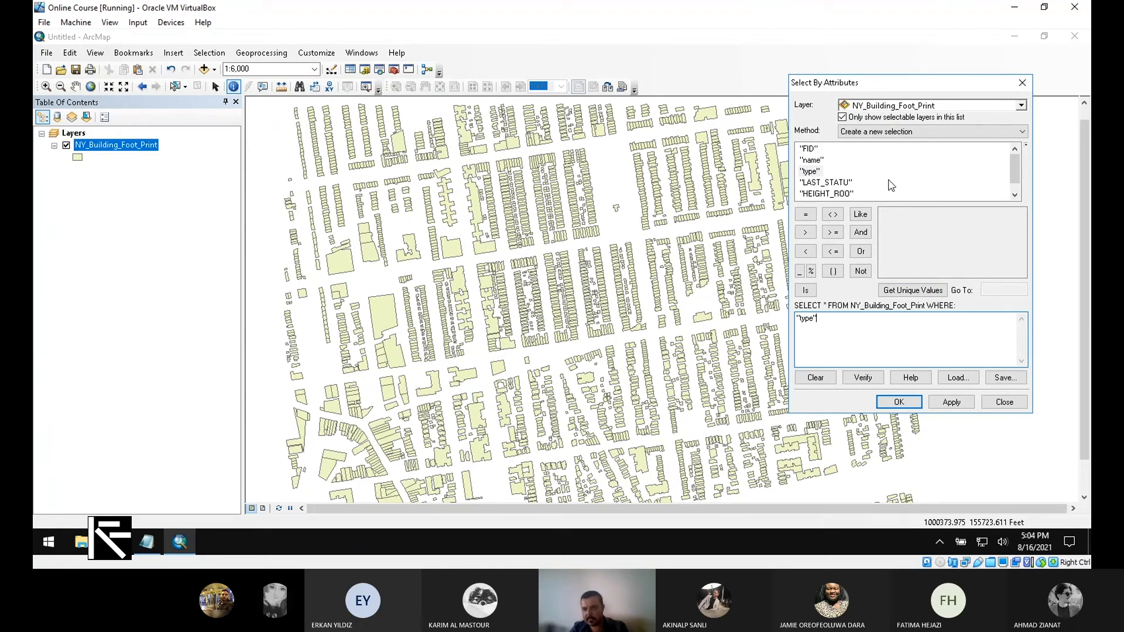
pyautogui.moveTo(1016, 167); pyautogui.dragTo(1015, 173)
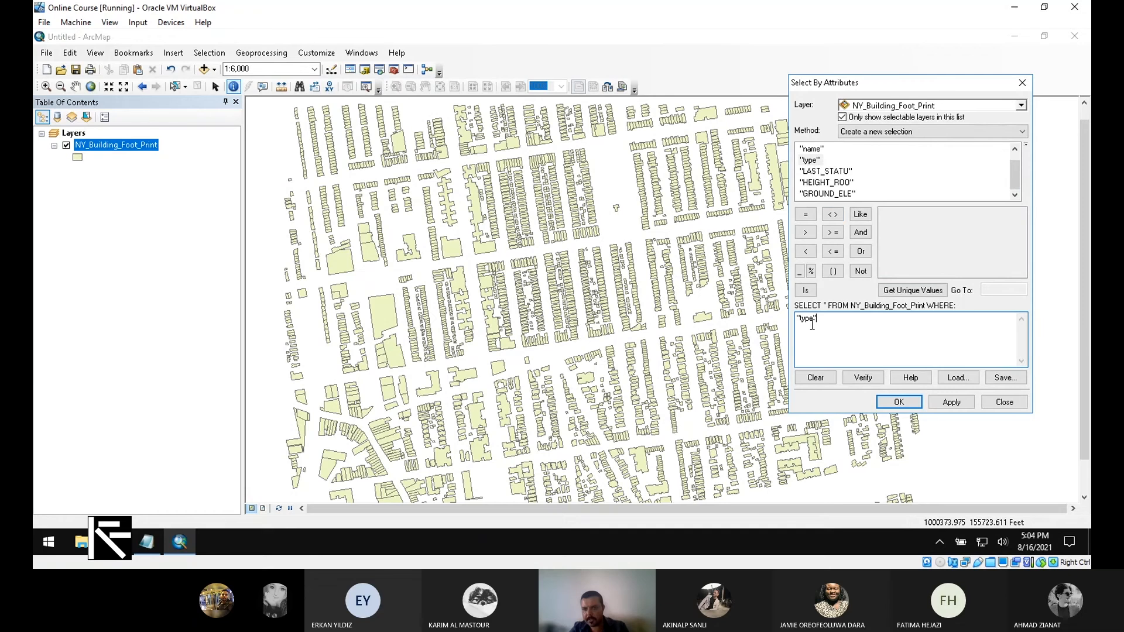
pyautogui.click(807, 215)
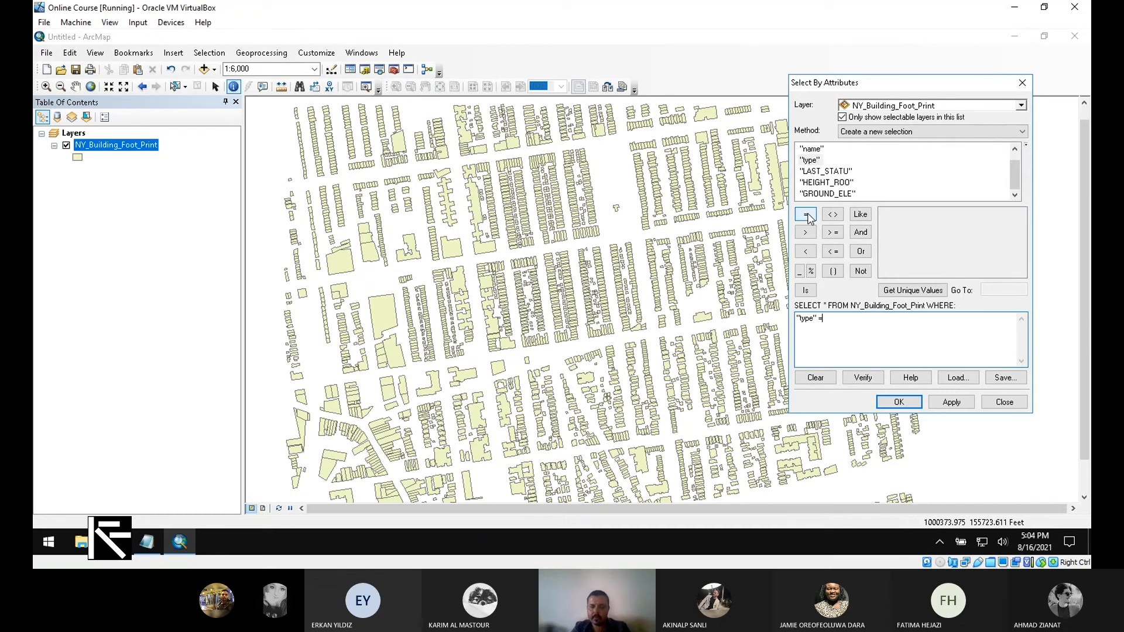
pyautogui.write("'")
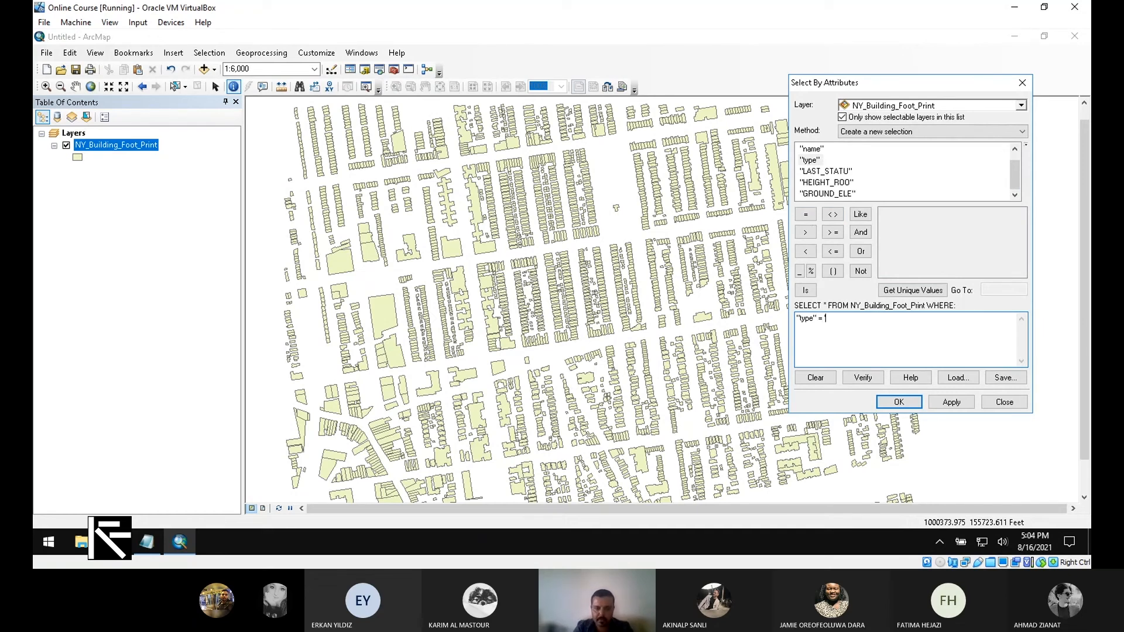
pyautogui.write('Re')
pyautogui.write('sidential')
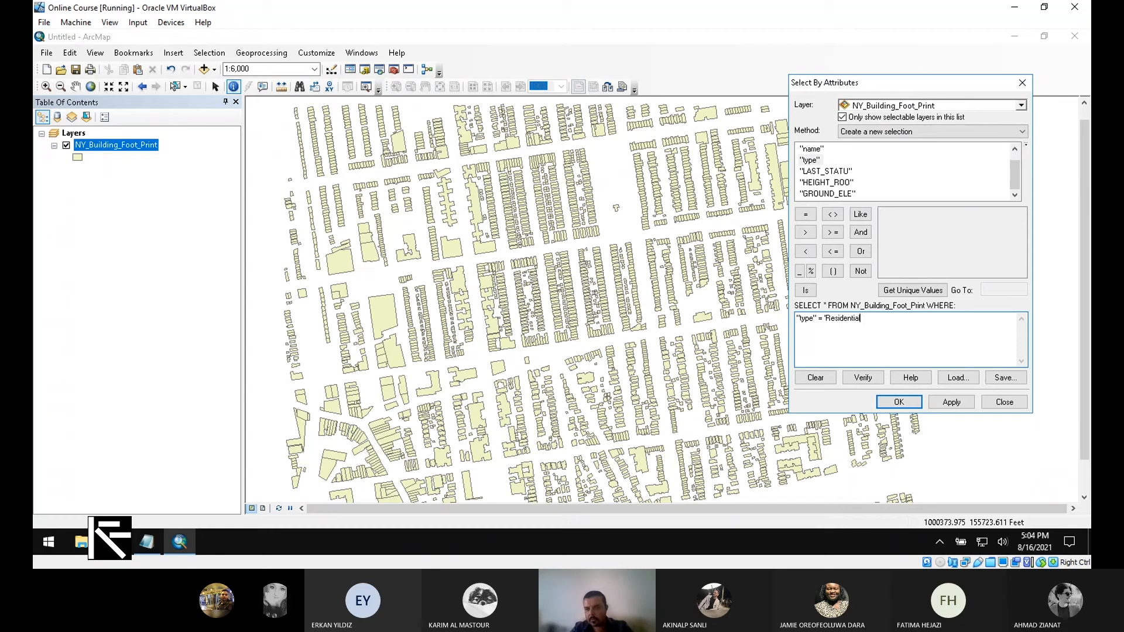
pyautogui.write("'")
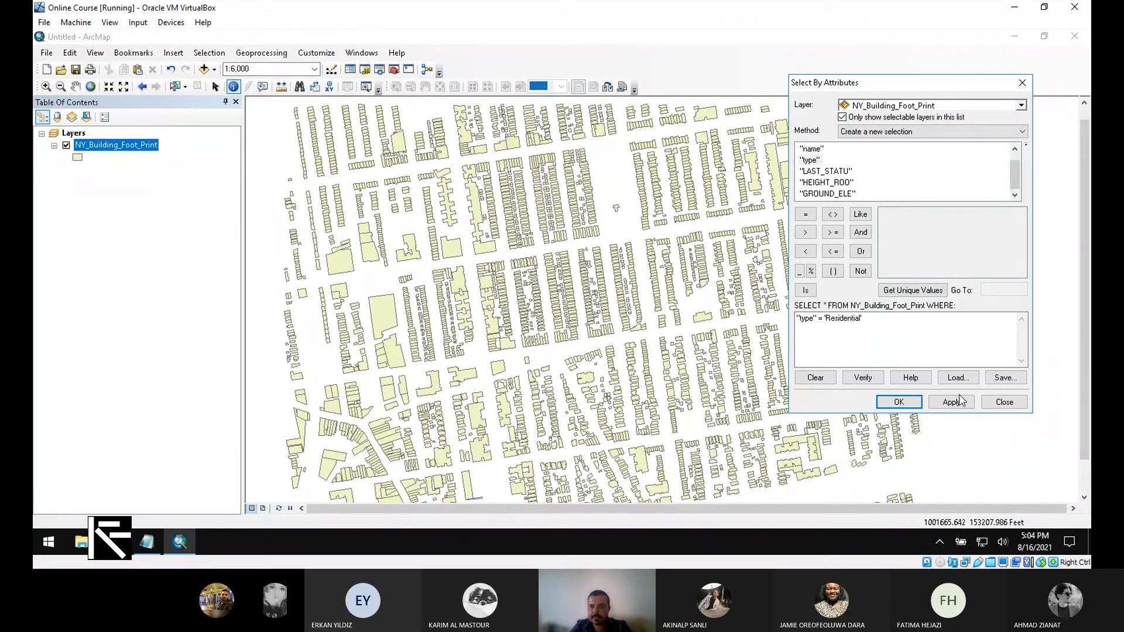
# - Load the unique type values, correct the value to lowercase 'residential', and apply to select 2081 footprints
pyautogui.click(913, 292)
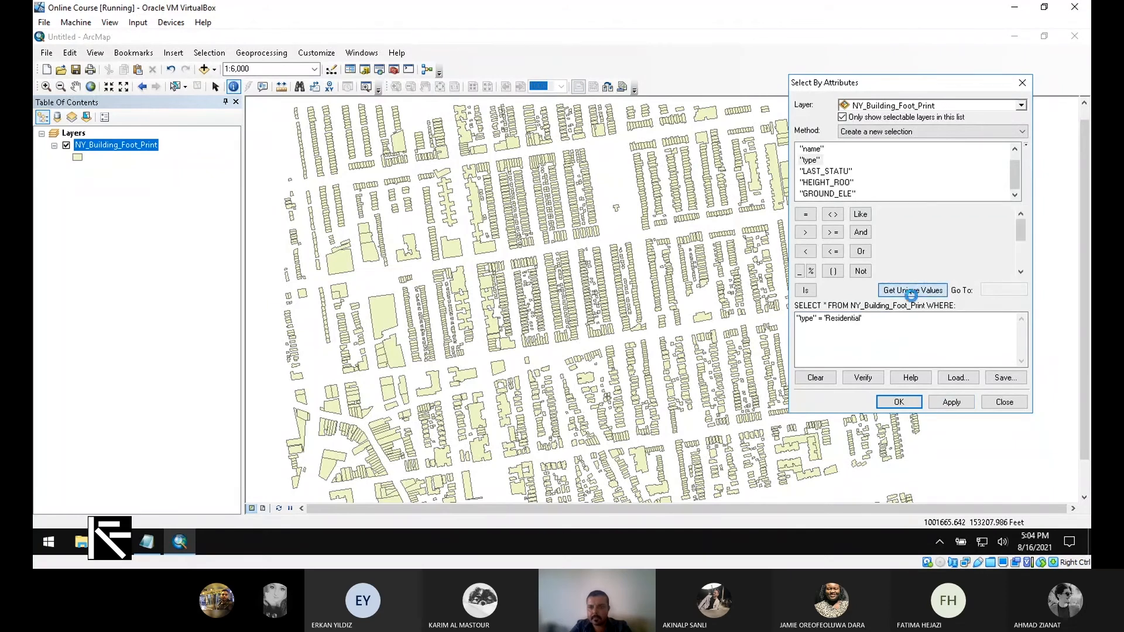
pyautogui.scroll(-3, 994, 259)
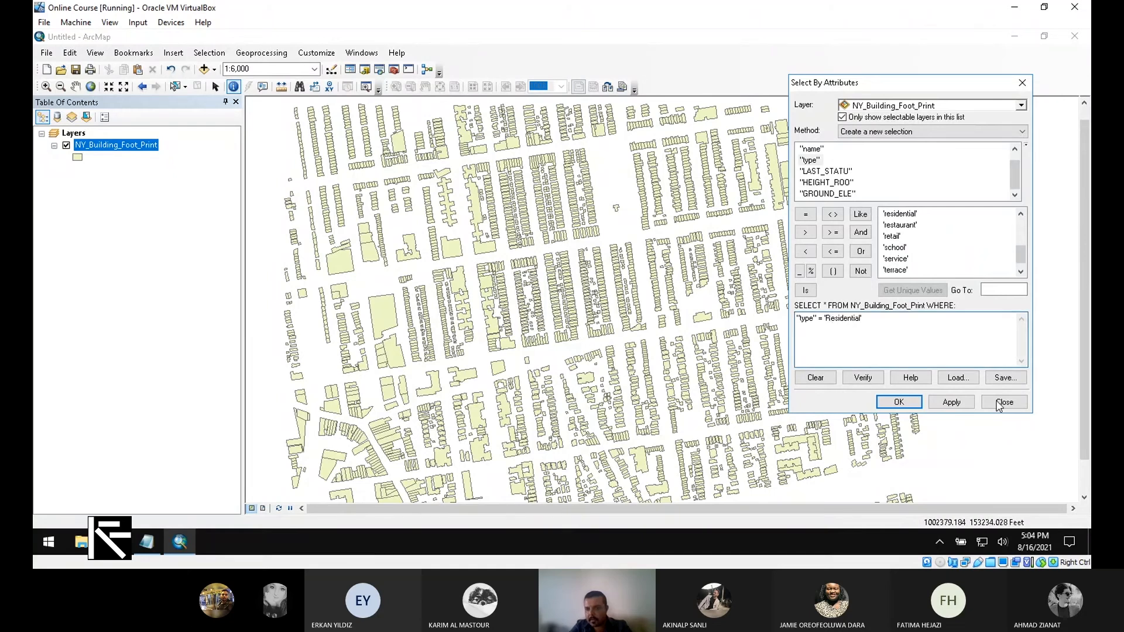
pyautogui.click(827, 327)
pyautogui.press('Delete')
pyautogui.write('r')
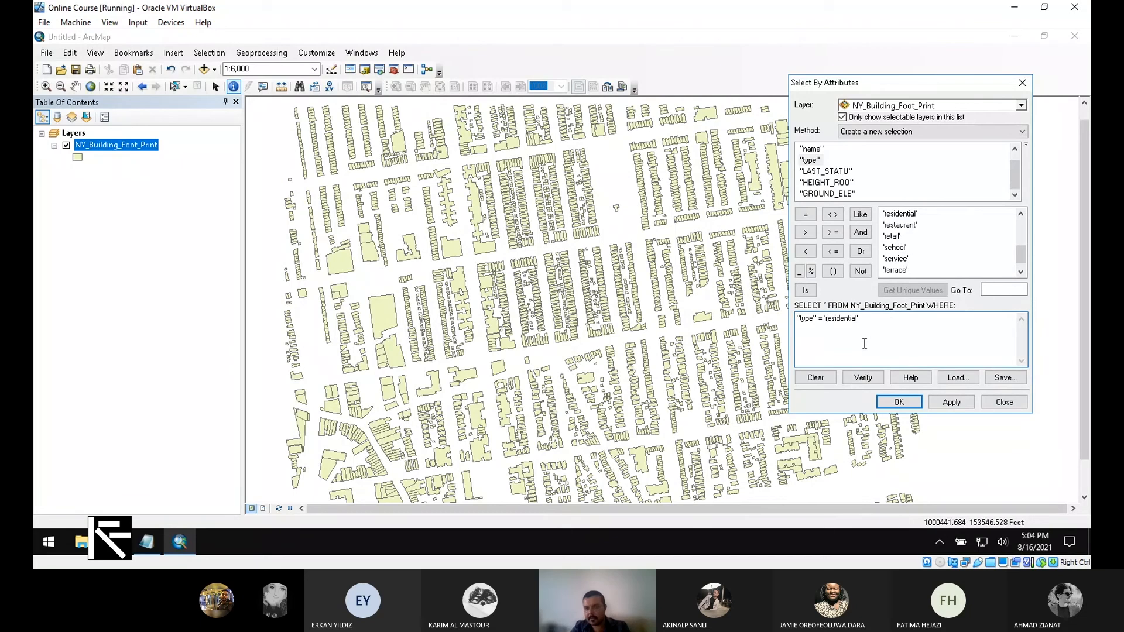
pyautogui.click(945, 402)
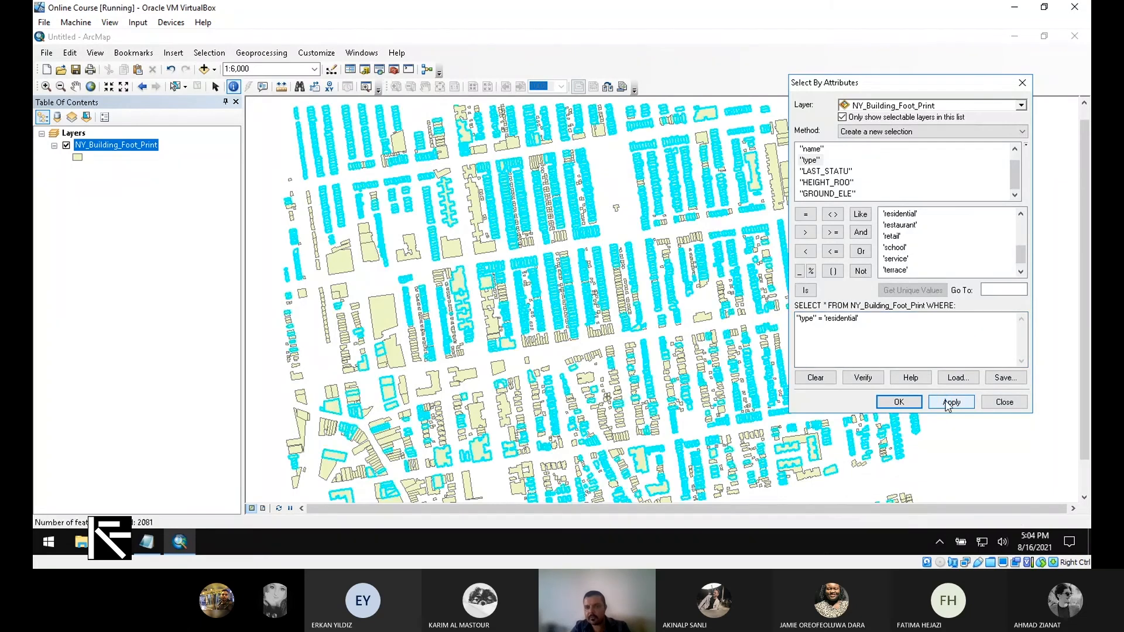
# - Move the query window to the right edge and zoom in and out on the highlighted residential buildings
pyautogui.moveTo(893, 86); pyautogui.dragTo(1009, 130)
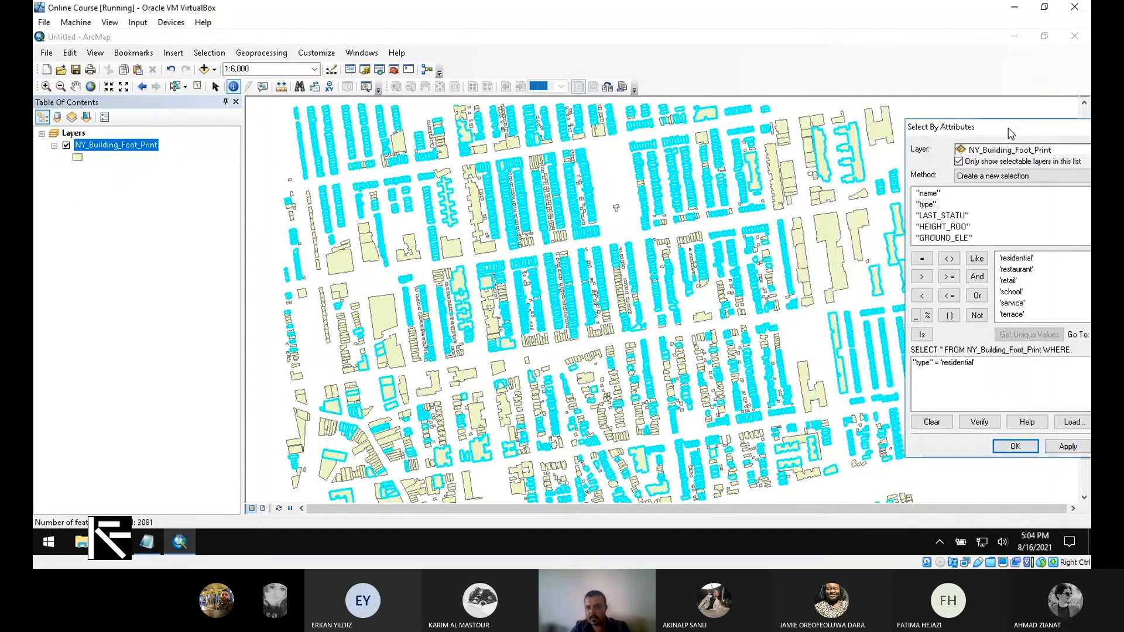
pyautogui.scroll(1, 553, 354)
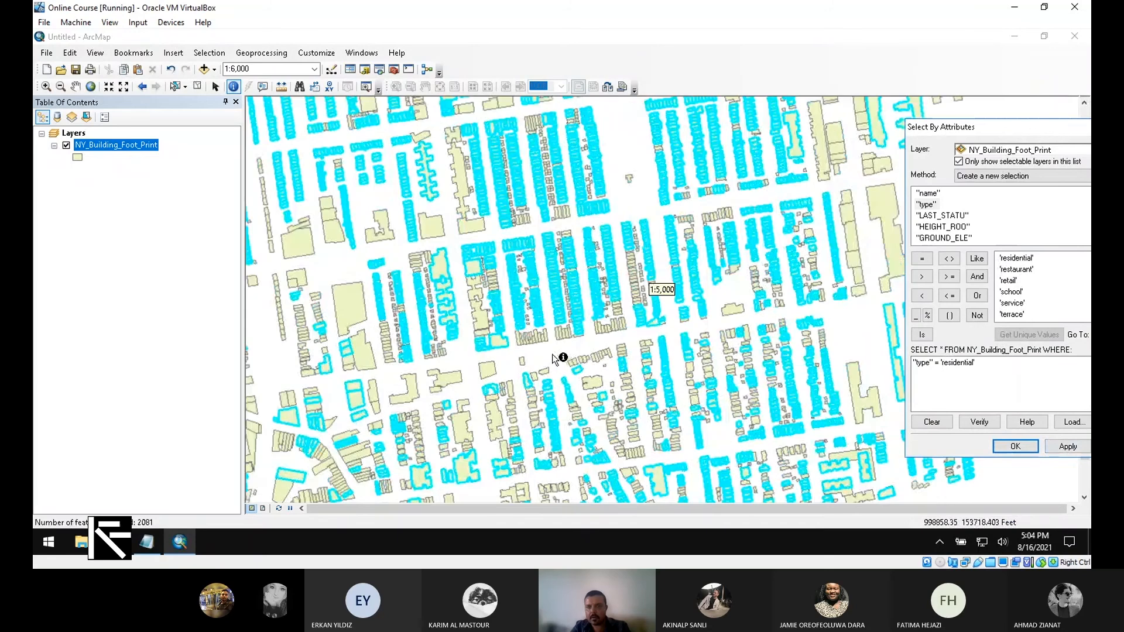
pyautogui.scroll(1, 553, 354)
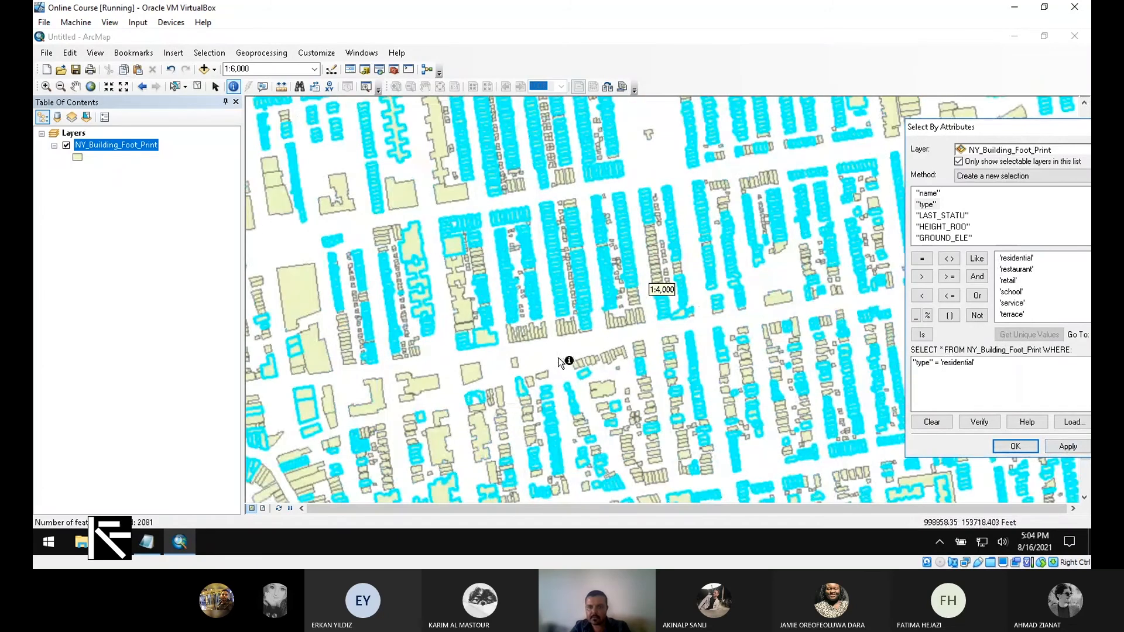
pyautogui.scroll(-1, 557, 357)
pyautogui.scroll(-1, 562, 363)
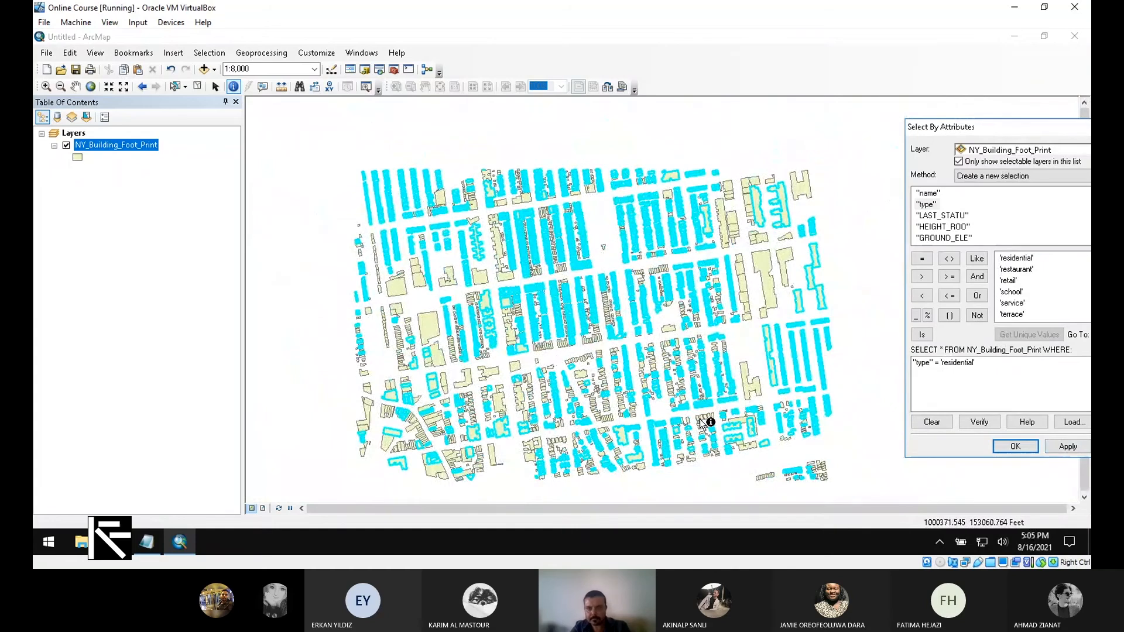
pyautogui.scroll(-4, 504, 242)
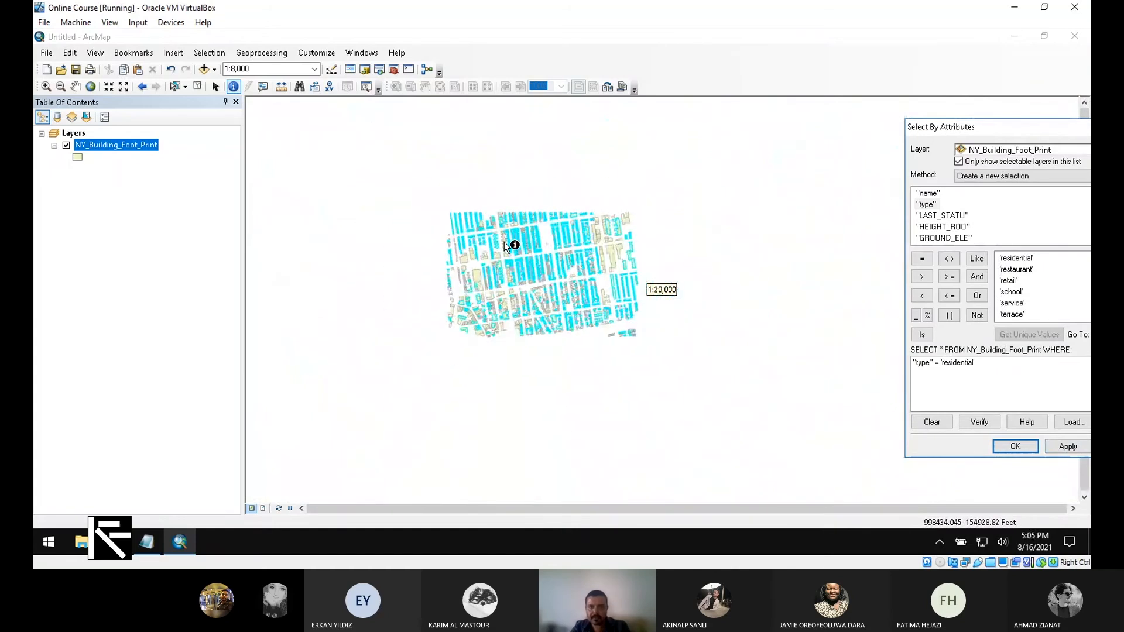
pyautogui.scroll(4, 504, 241)
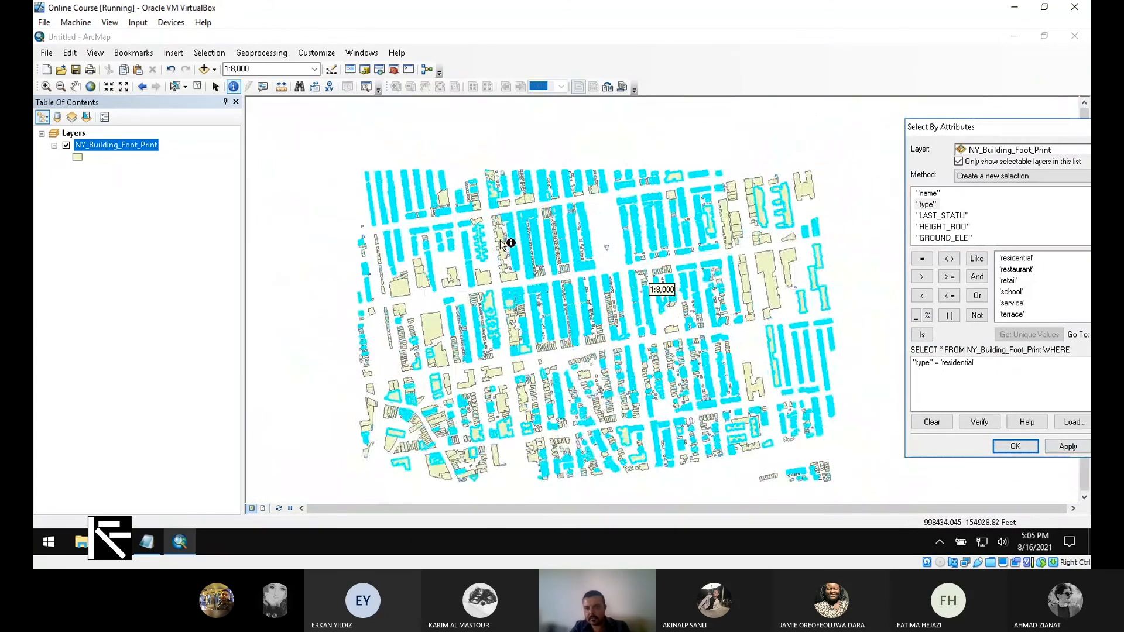
pyautogui.scroll(2, 503, 241)
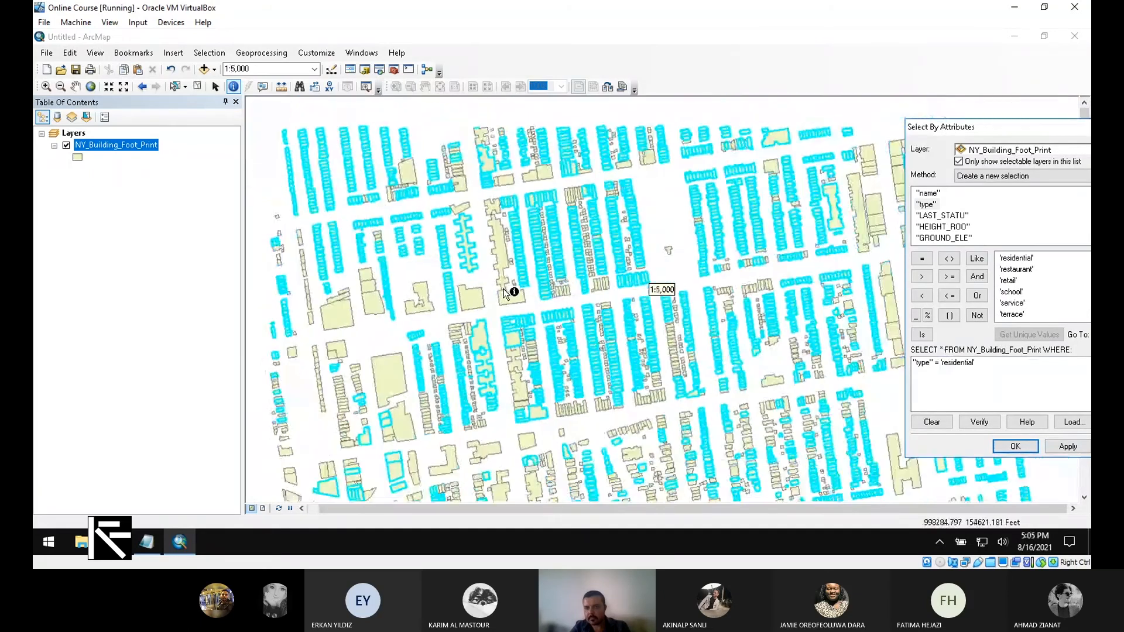
pyautogui.scroll(-1, 507, 293)
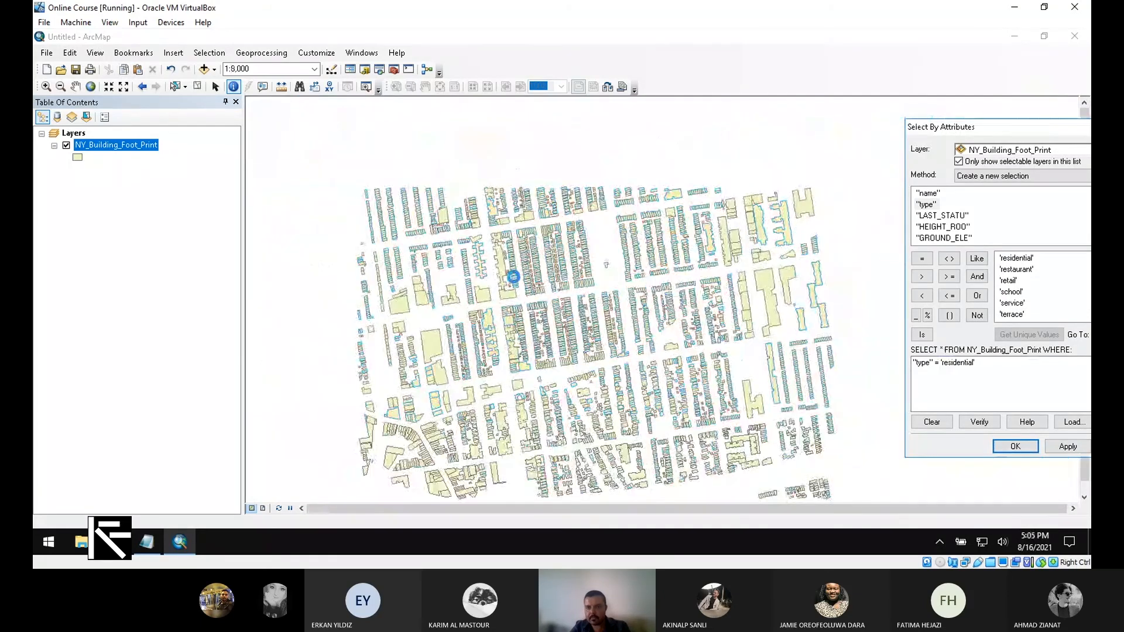
# - Replace the expression with "type" = 'retail' and apply it, selecting 125 retail footprints
pyautogui.moveTo(999, 130); pyautogui.dragTo(771, 142)
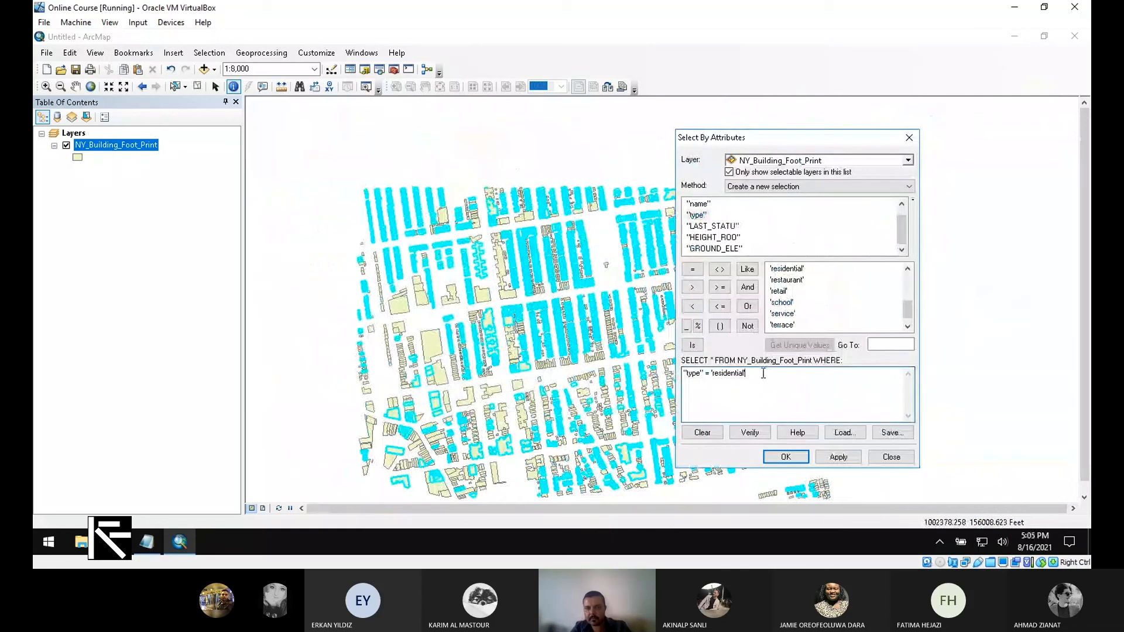
pyautogui.moveTo(763, 373); pyautogui.dragTo(684, 373)
pyautogui.press('Delete')
pyautogui.doubleClick(699, 216)
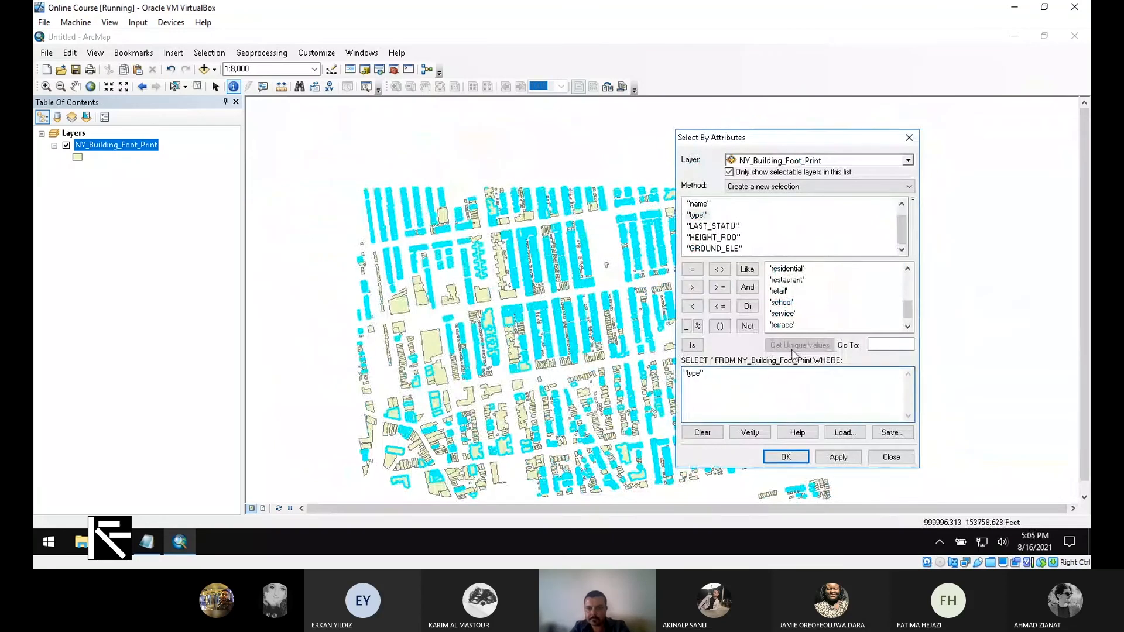
pyautogui.click(692, 270)
pyautogui.doubleClick(785, 292)
pyautogui.click(839, 458)
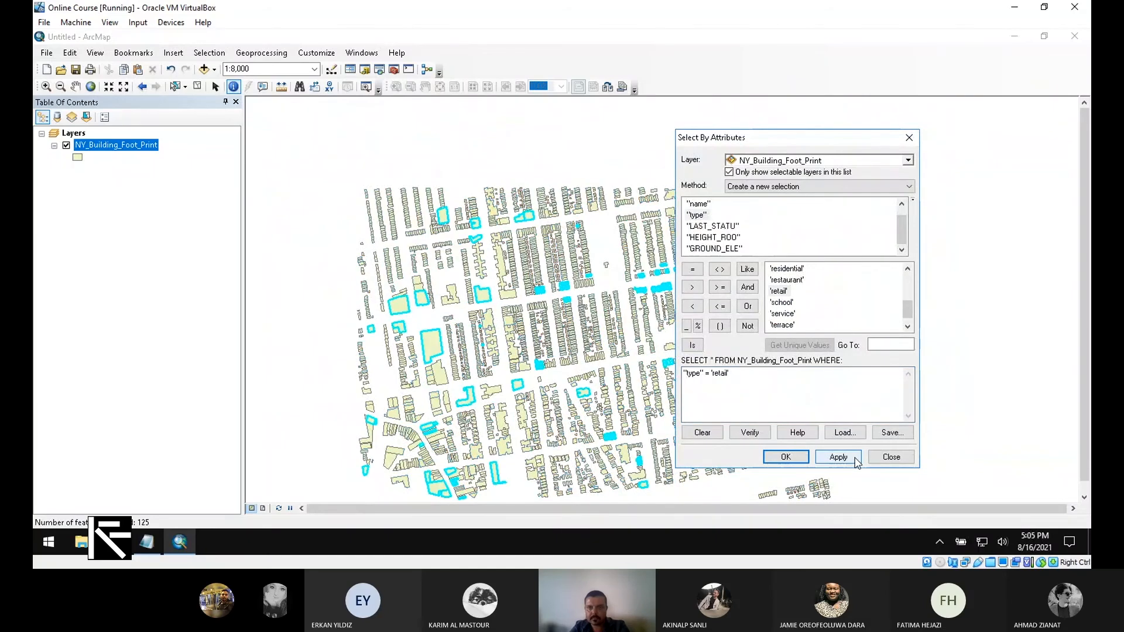
pyautogui.moveTo(747, 146); pyautogui.dragTo(963, 148)
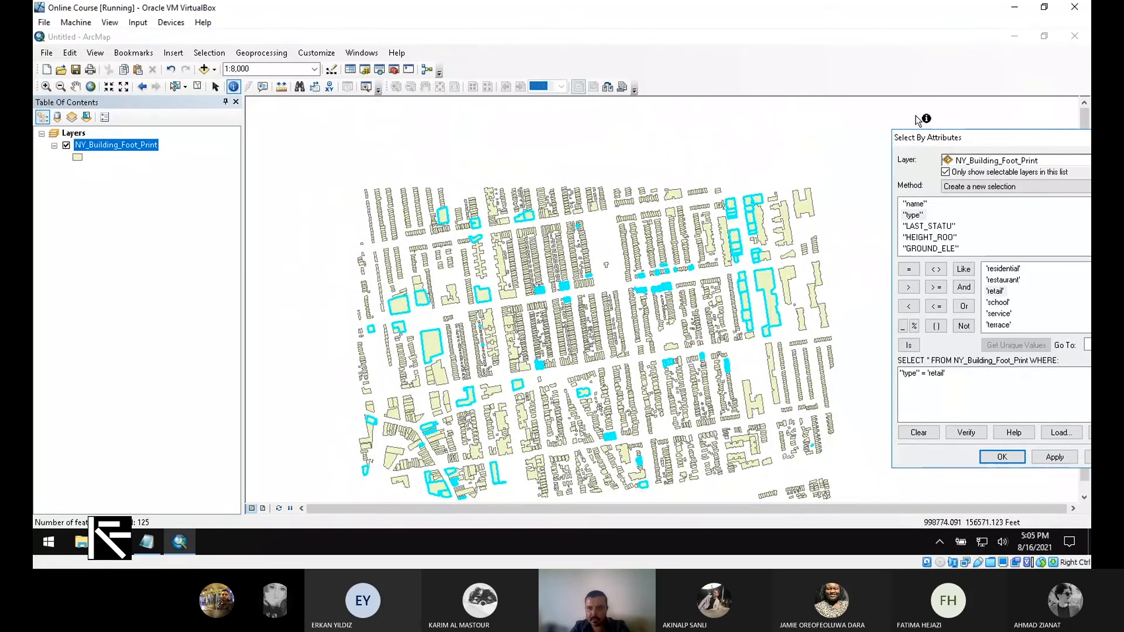
pyautogui.moveTo(1004, 140); pyautogui.dragTo(765, 121)
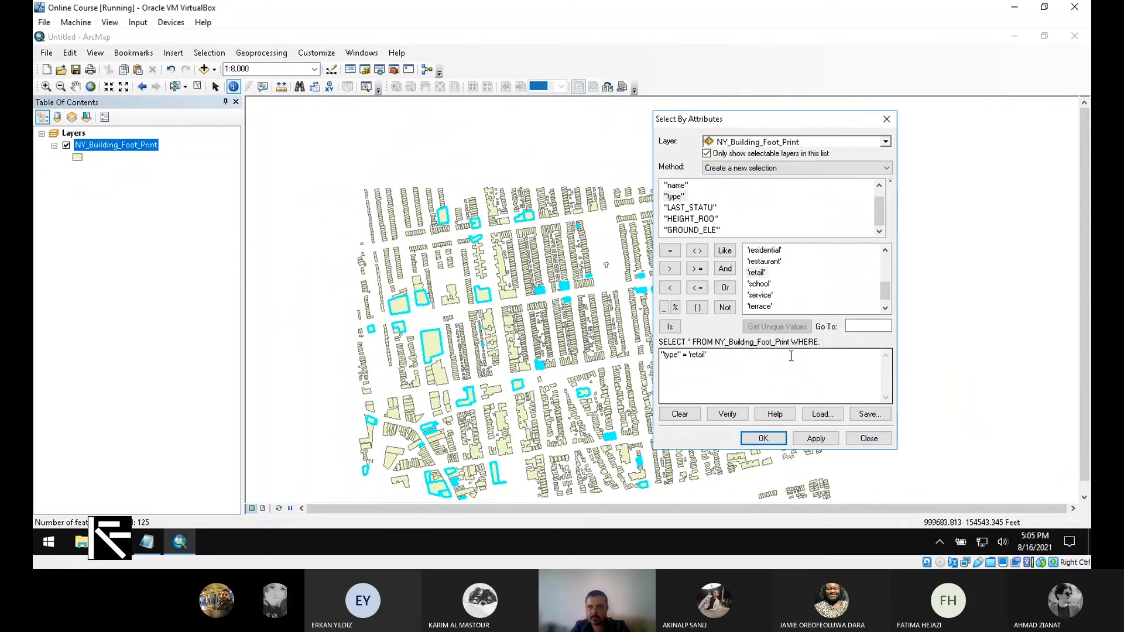
# - Swap the value for 'service' and apply, selecting 67 service footprints, then move the dialog aside
pyautogui.moveTo(731, 362); pyautogui.dragTo(685, 380)
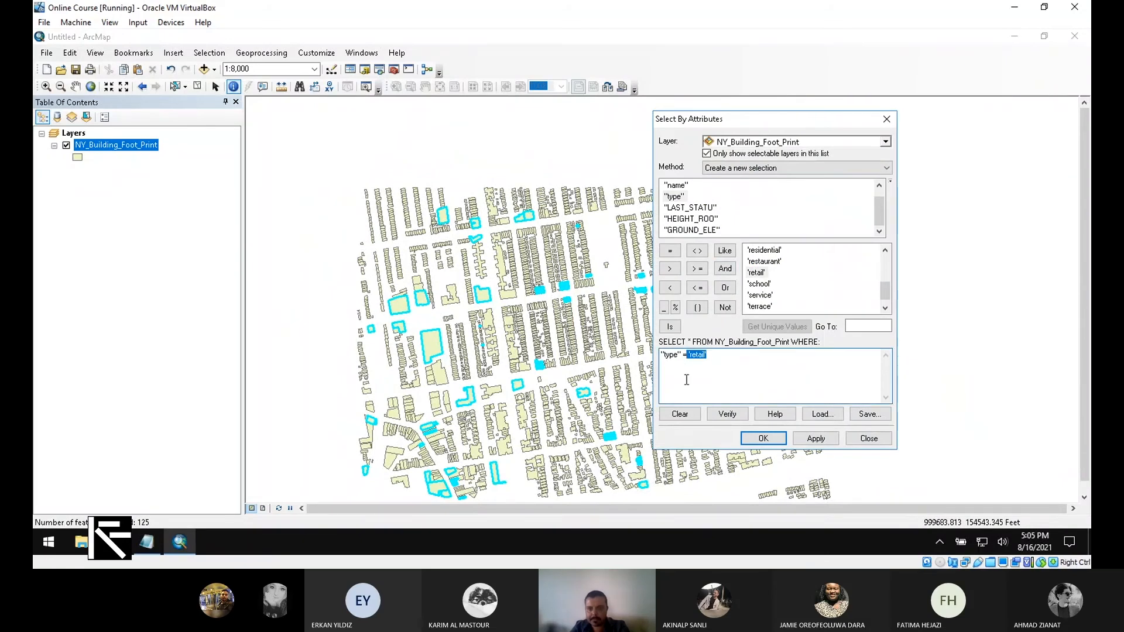
pyautogui.press('BackSpace')
pyautogui.doubleClick(764, 296)
pyautogui.click(822, 439)
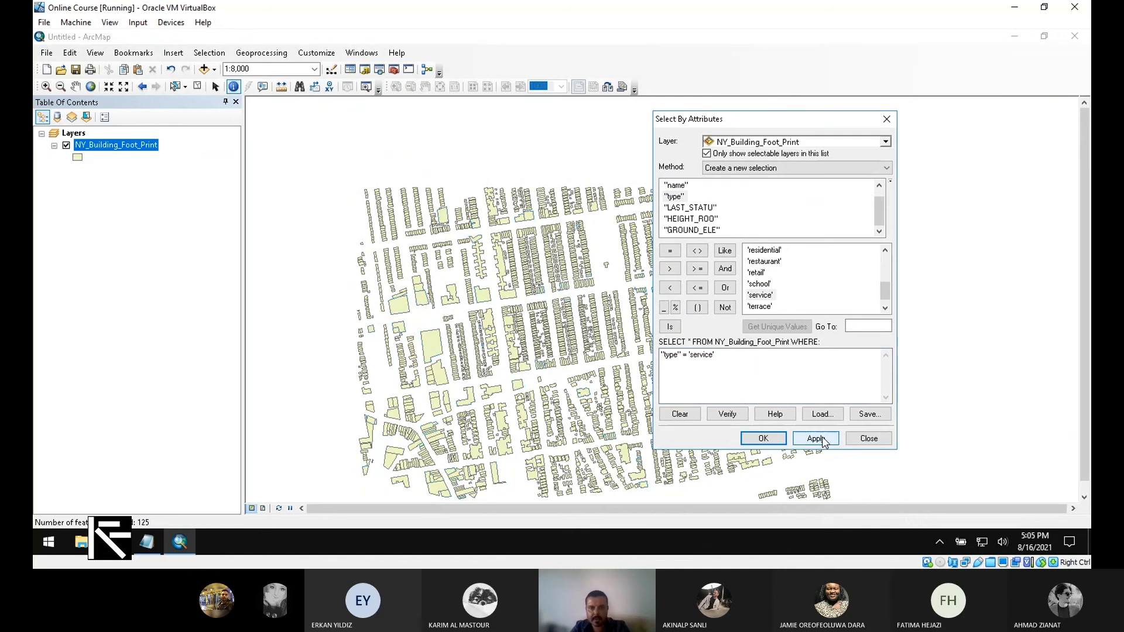
pyautogui.moveTo(764, 126); pyautogui.dragTo(985, 148)
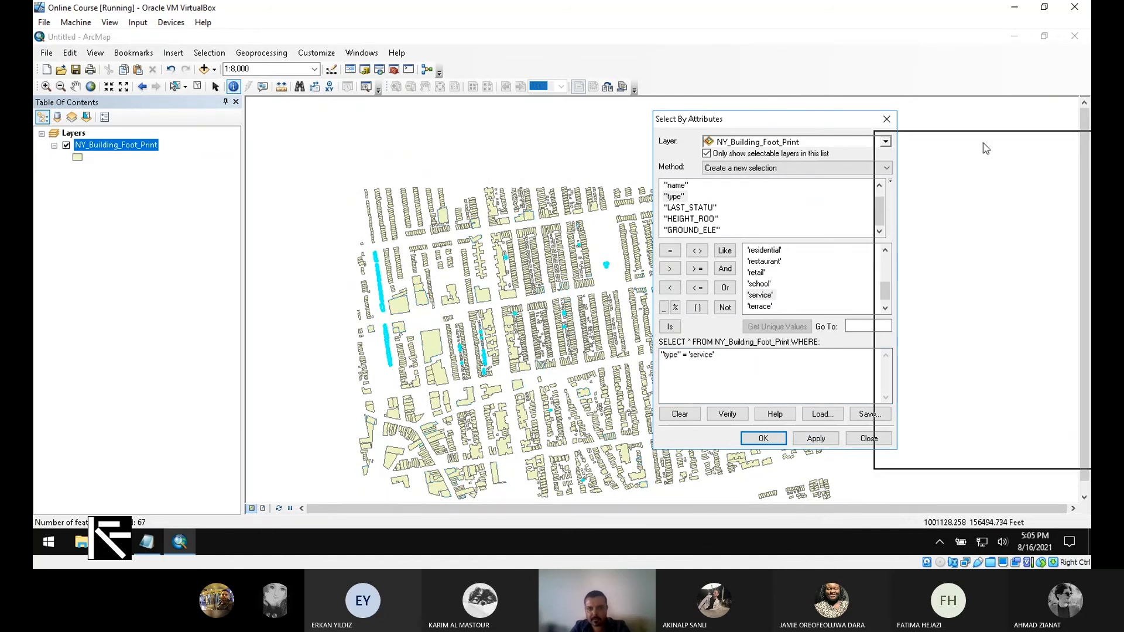
pyautogui.moveTo(985, 148); pyautogui.dragTo(999, 147)
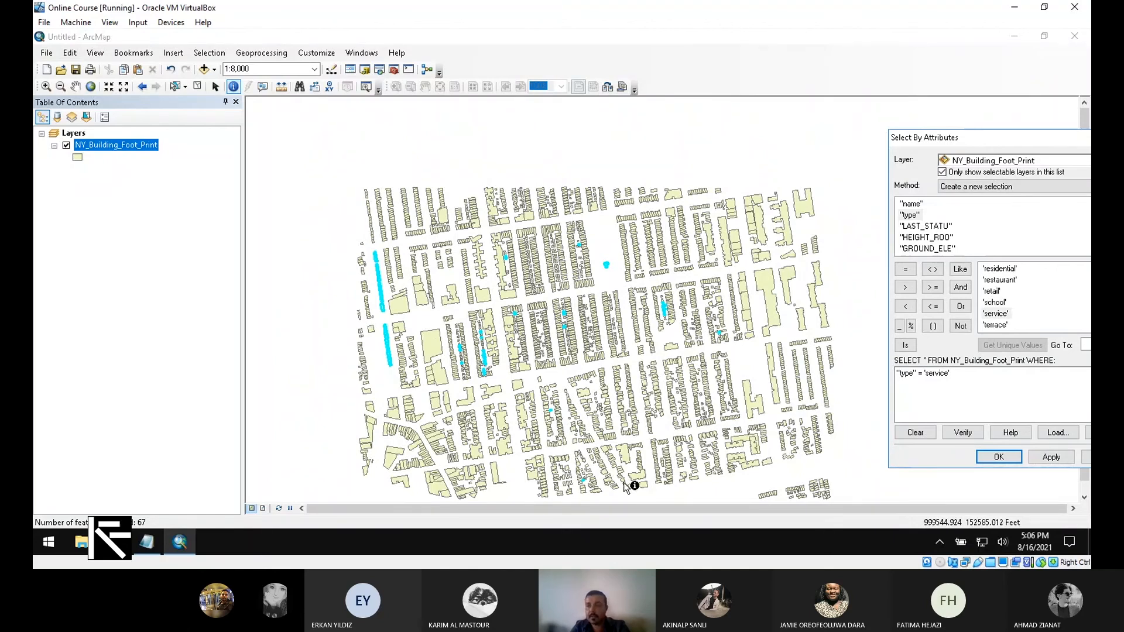
# - Swap the value for 'restaurant' and apply, selecting 105 restaurant footprints
pyautogui.moveTo(1002, 141); pyautogui.dragTo(872, 132)
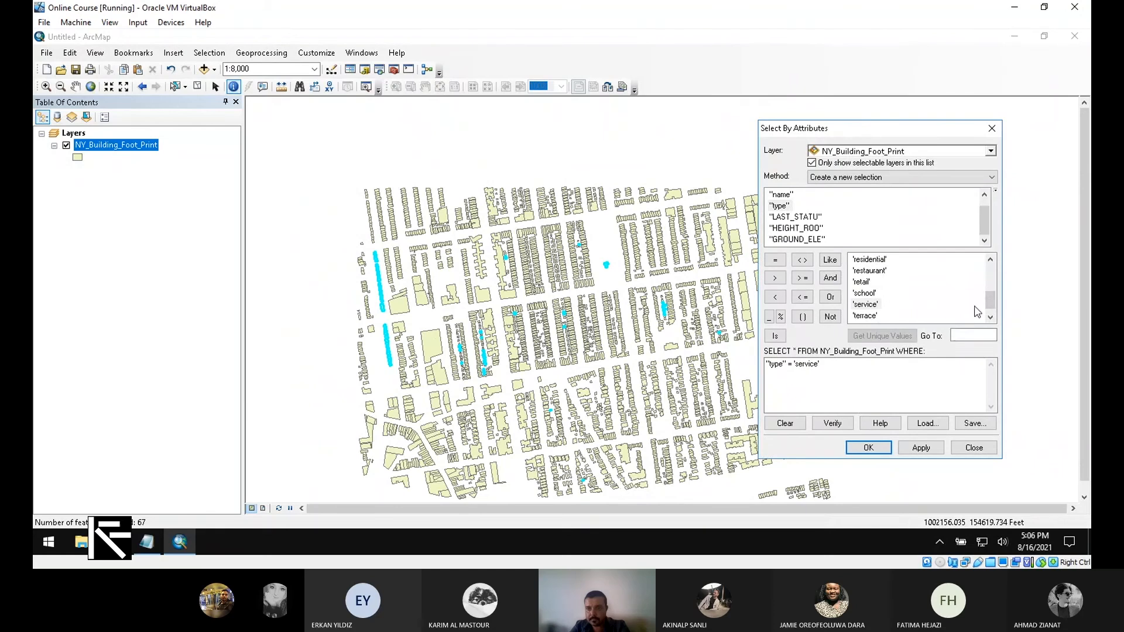
pyautogui.moveTo(992, 306); pyautogui.dragTo(994, 293)
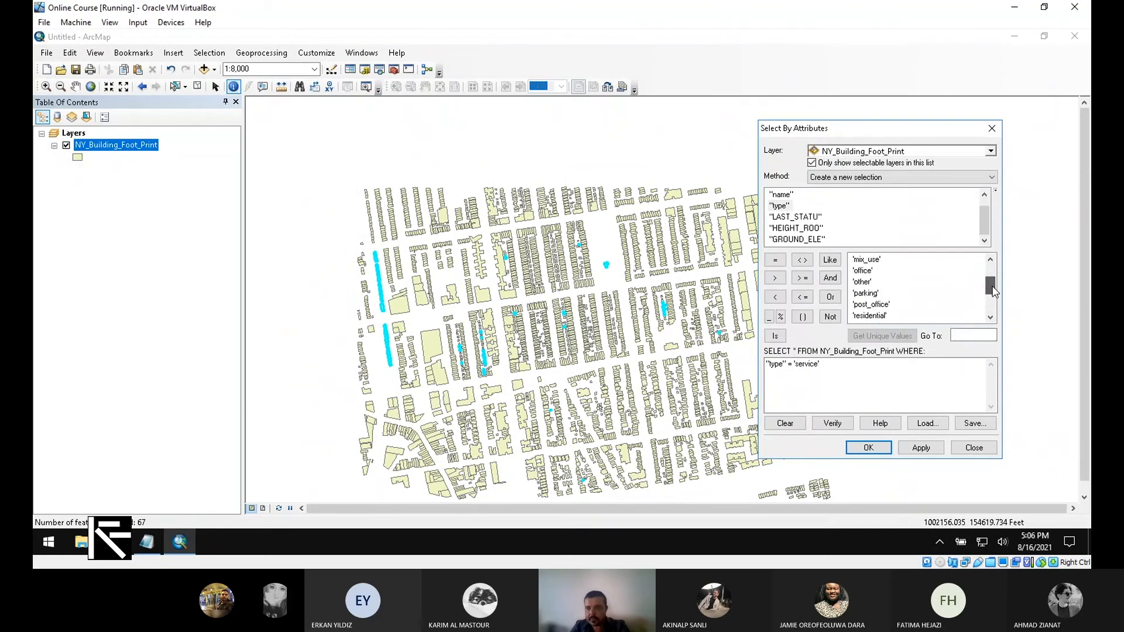
pyautogui.moveTo(841, 369); pyautogui.dragTo(801, 381)
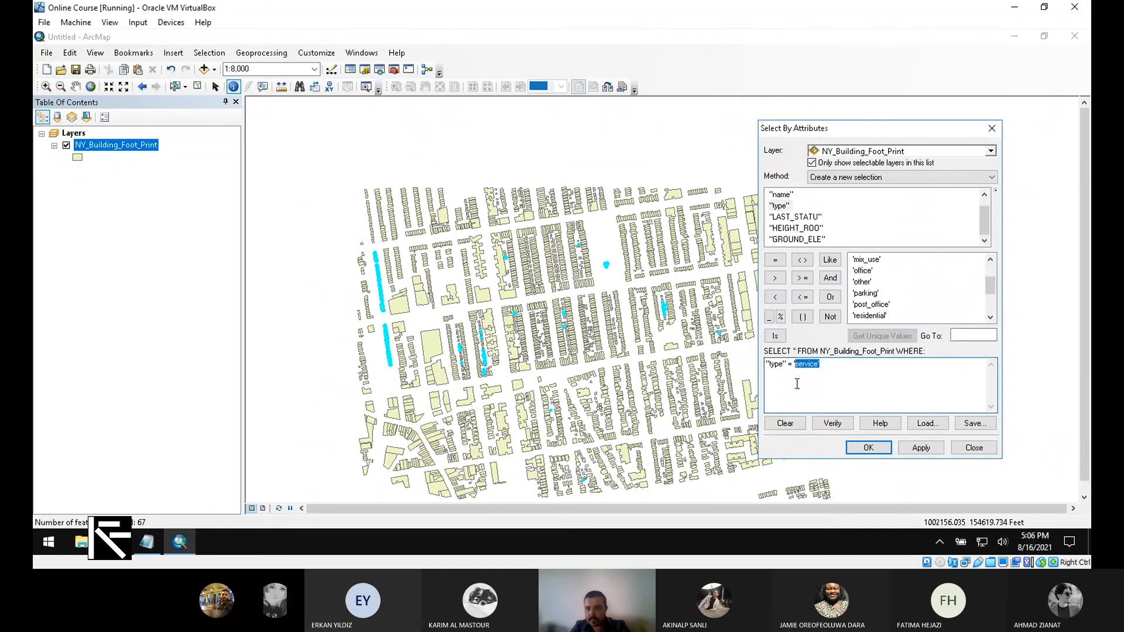
pyautogui.press('BackSpace')
pyautogui.press('BackSpace')
pyautogui.click(990, 318)
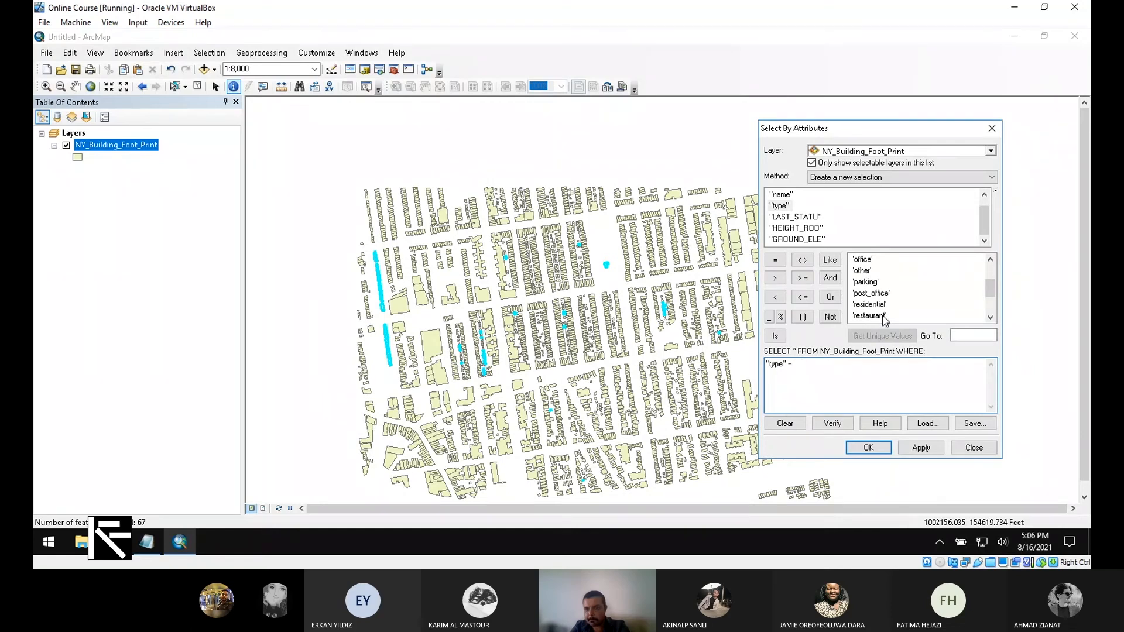
pyautogui.doubleClick(885, 316)
pyautogui.click(923, 448)
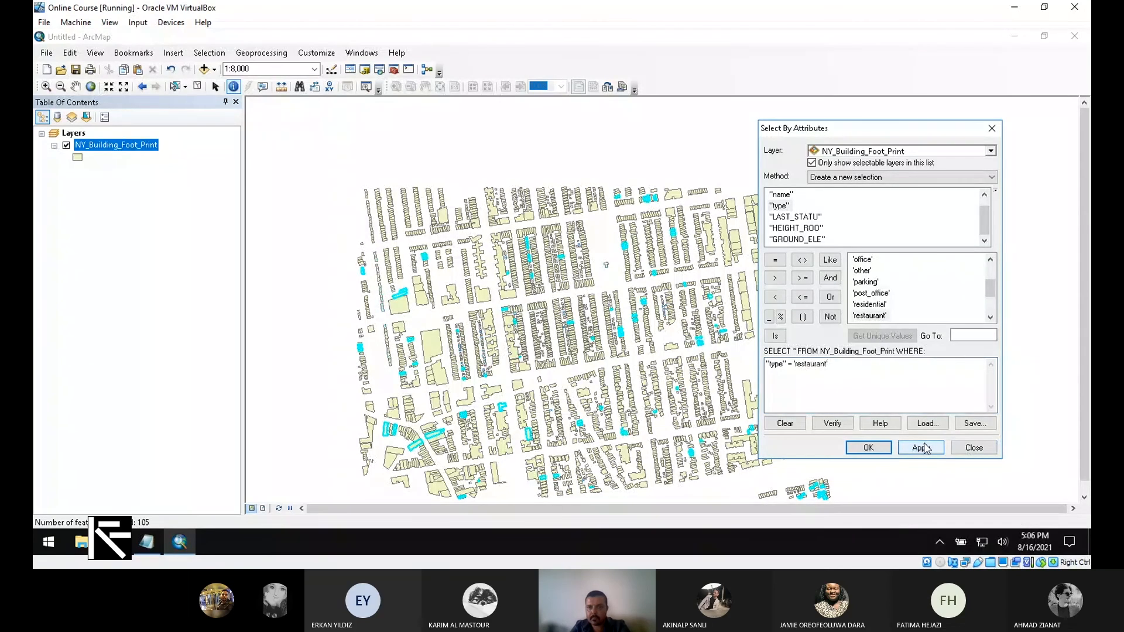
pyautogui.moveTo(849, 130); pyautogui.dragTo(1014, 154)
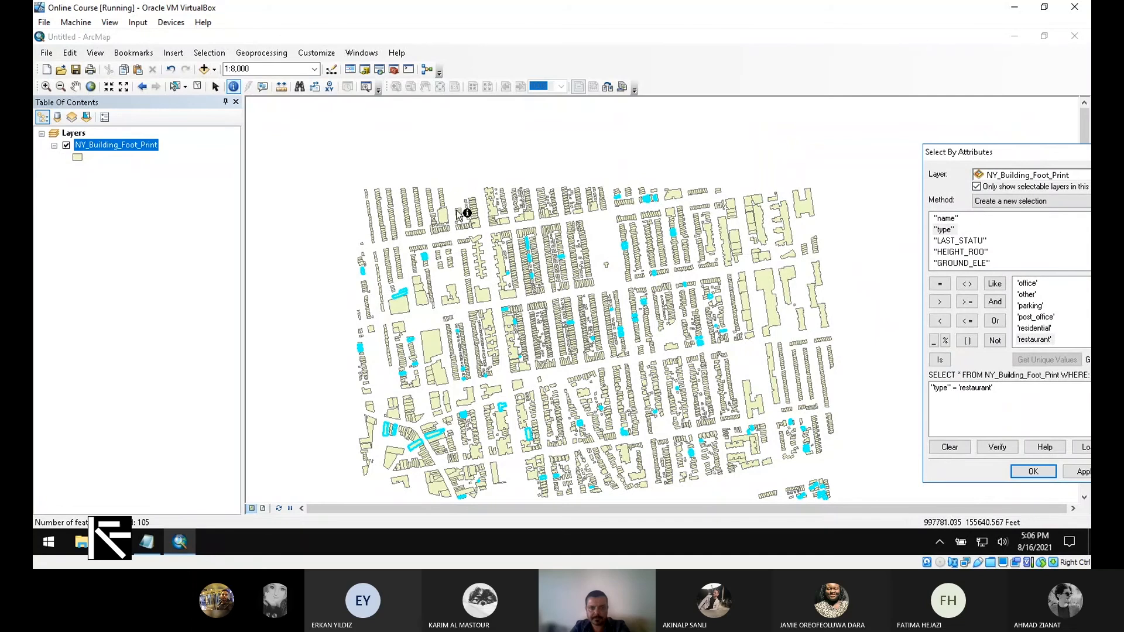
# - Remove 'restaurant' from the WHERE clause, leaving "type" =
pyautogui.moveTo(1010, 154); pyautogui.dragTo(704, 139)
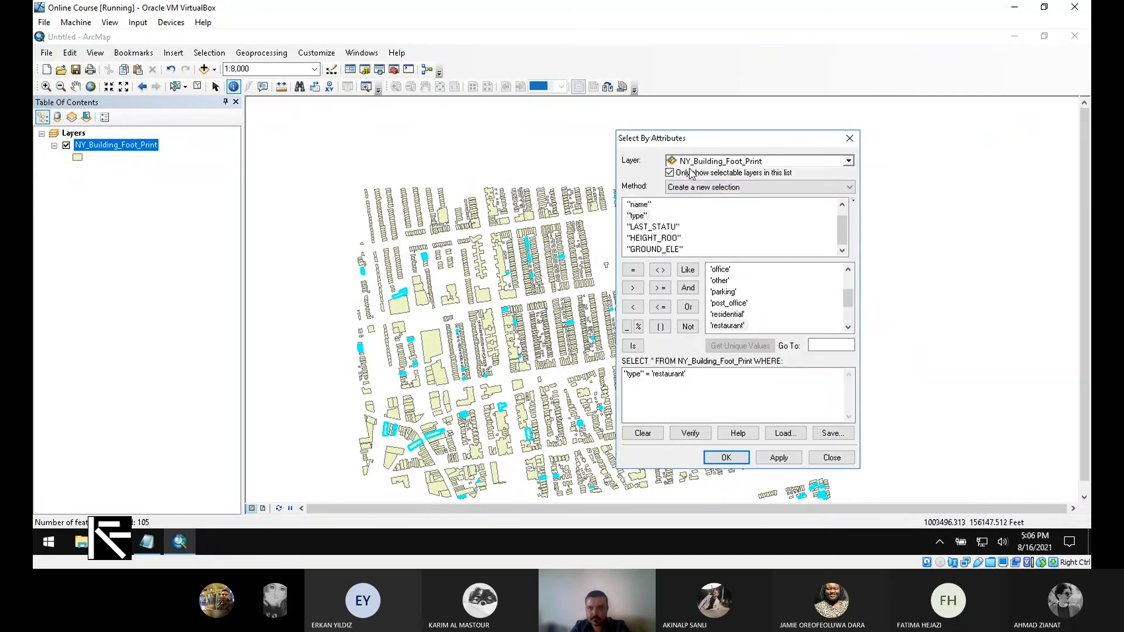
pyautogui.click(729, 383)
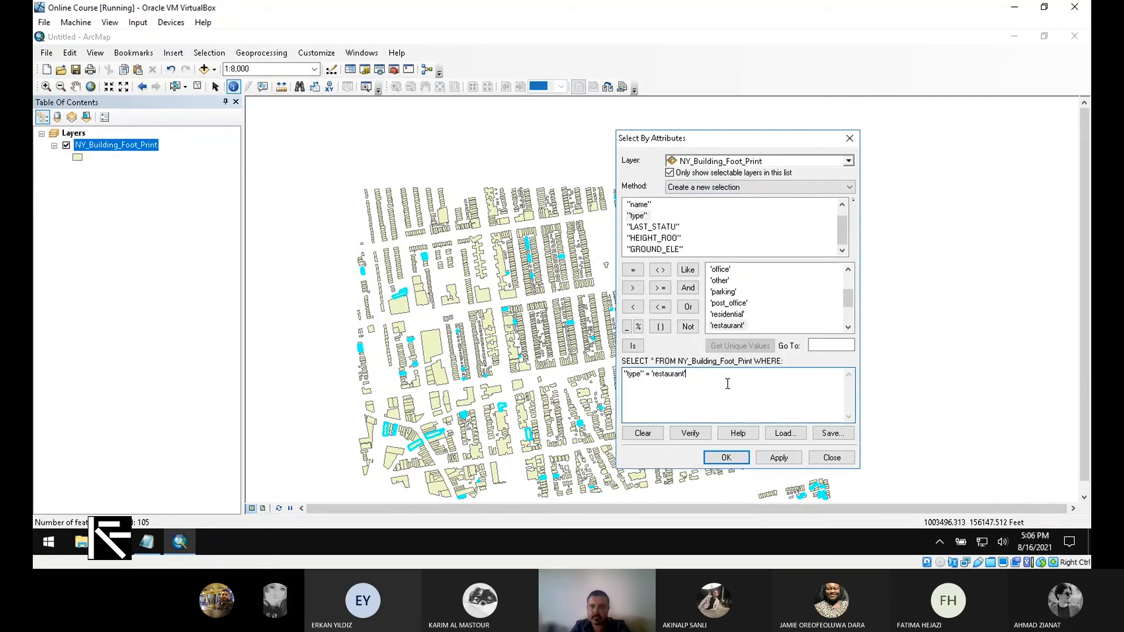
pyautogui.moveTo(728, 383); pyautogui.dragTo(648, 412)
pyautogui.press('BackSpace')
# - Open the NY_Building_Foot_Print attribute table showing only the 105 selected records, then return to the query
pyautogui.rightClick(146, 145)
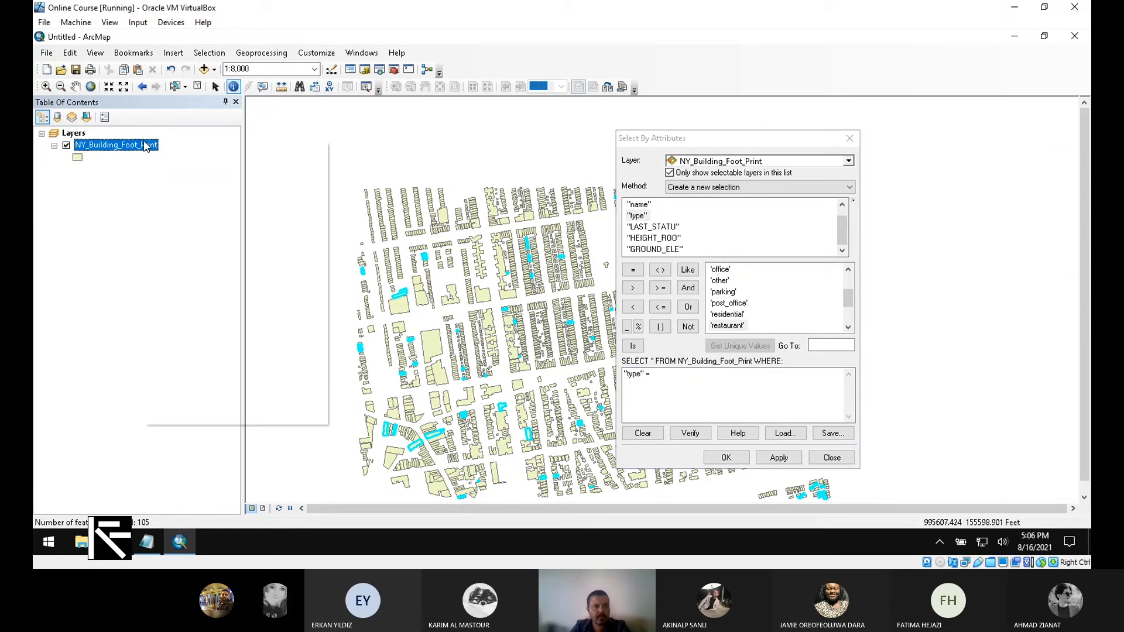
pyautogui.click(202, 180)
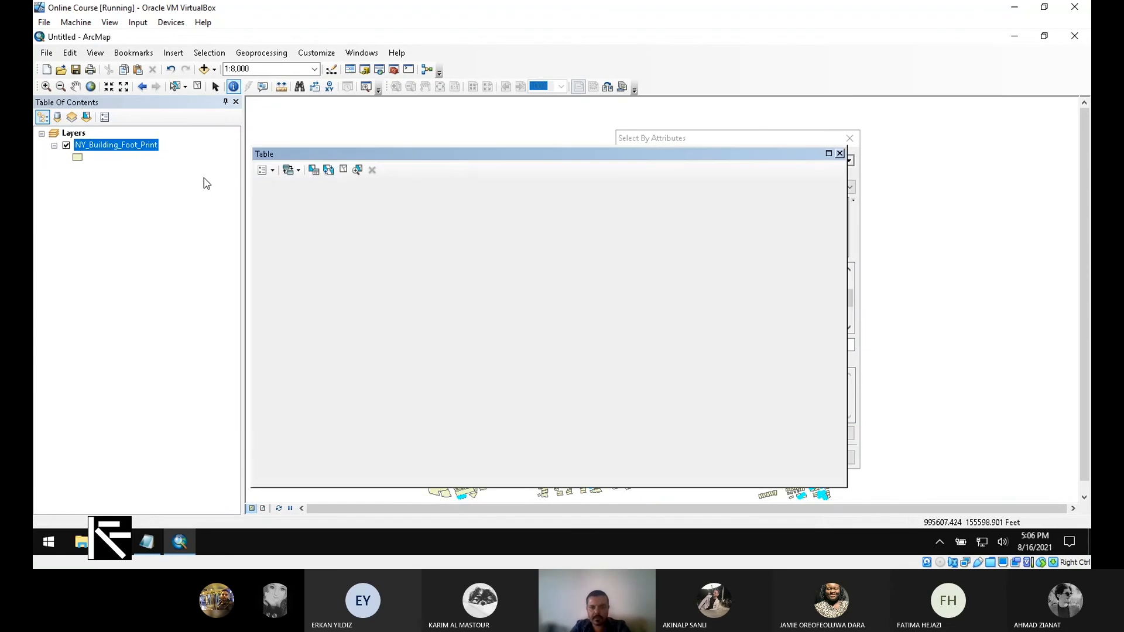
pyautogui.moveTo(847, 257); pyautogui.dragTo(628, 257)
pyautogui.moveTo(527, 154); pyautogui.dragTo(328, 125)
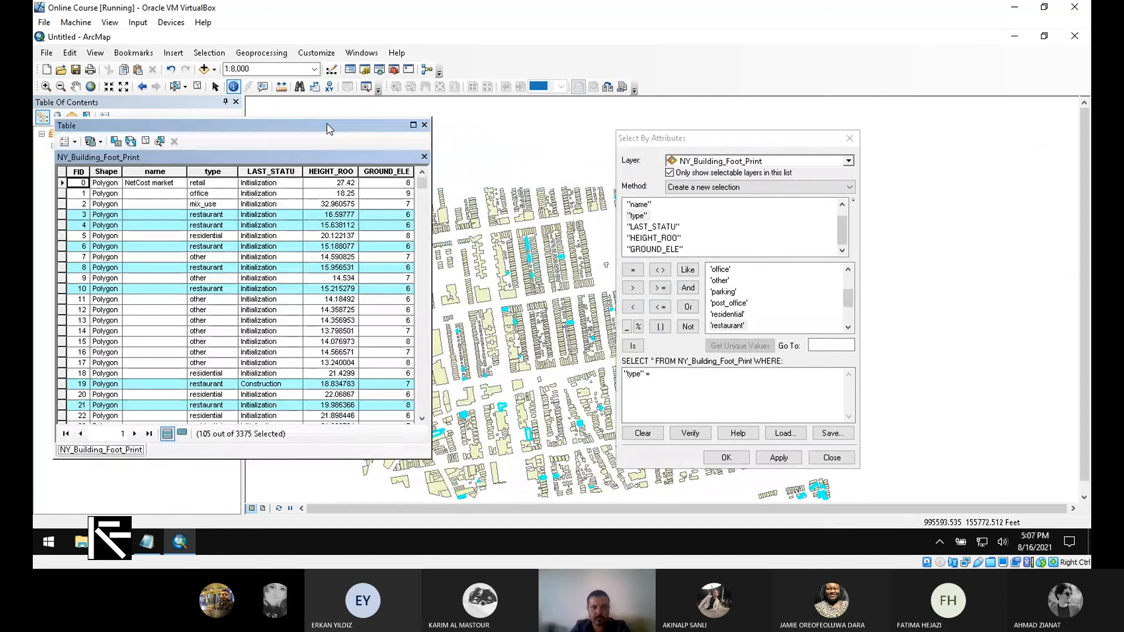
pyautogui.click(181, 434)
pyautogui.click(686, 390)
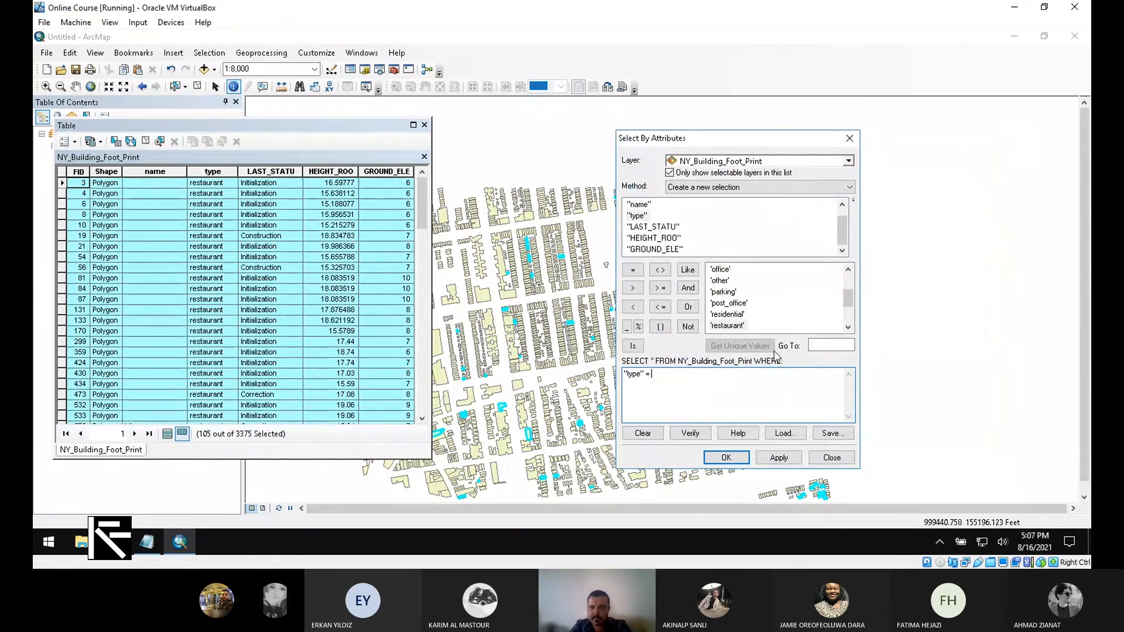
pyautogui.scroll(2, 839, 322)
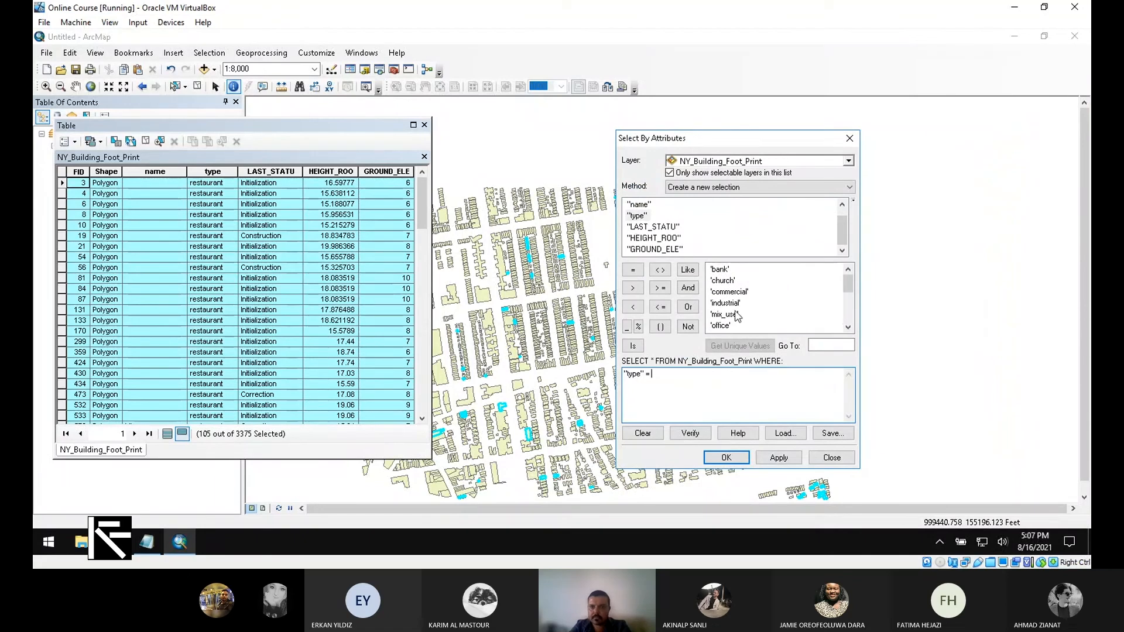
pyautogui.scroll(-2, 714, 285)
pyautogui.scroll(-2, 714, 286)
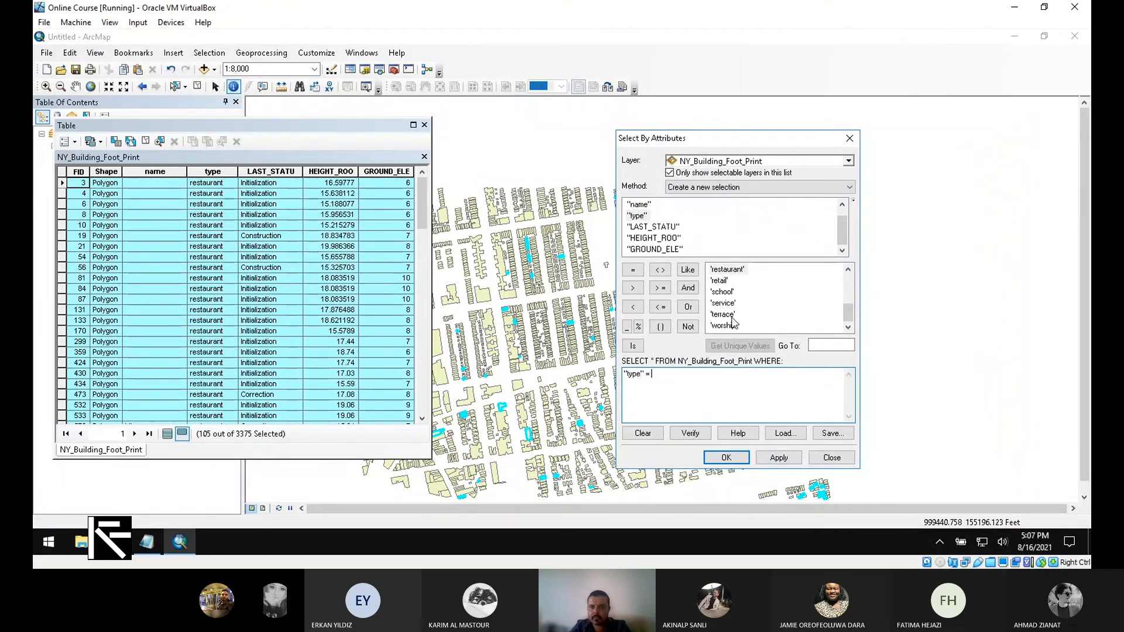
pyautogui.scroll(1, 742, 294)
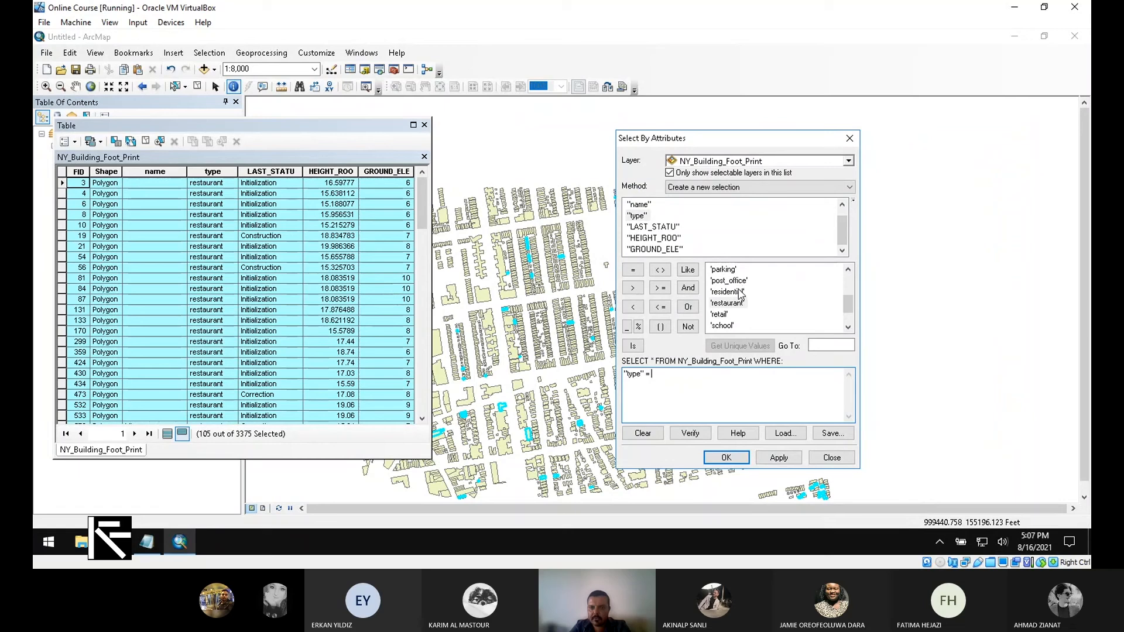
# - Build and apply "type" = 'residential' OR "HEIGHT_ROO" < 9
pyautogui.doubleClick(742, 294)
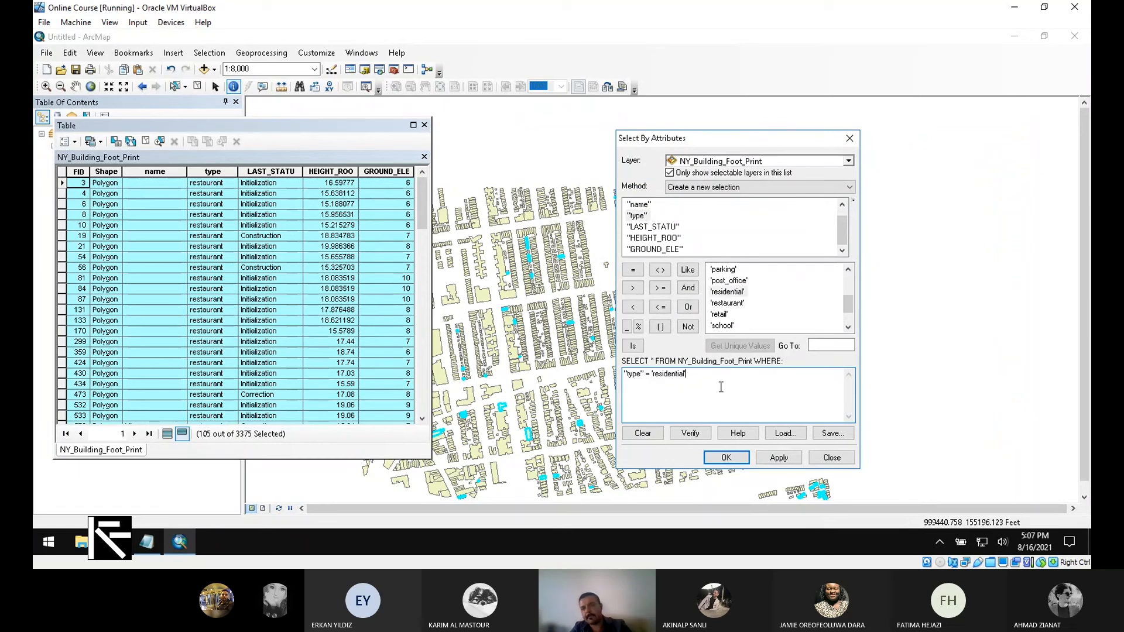
pyautogui.click(688, 307)
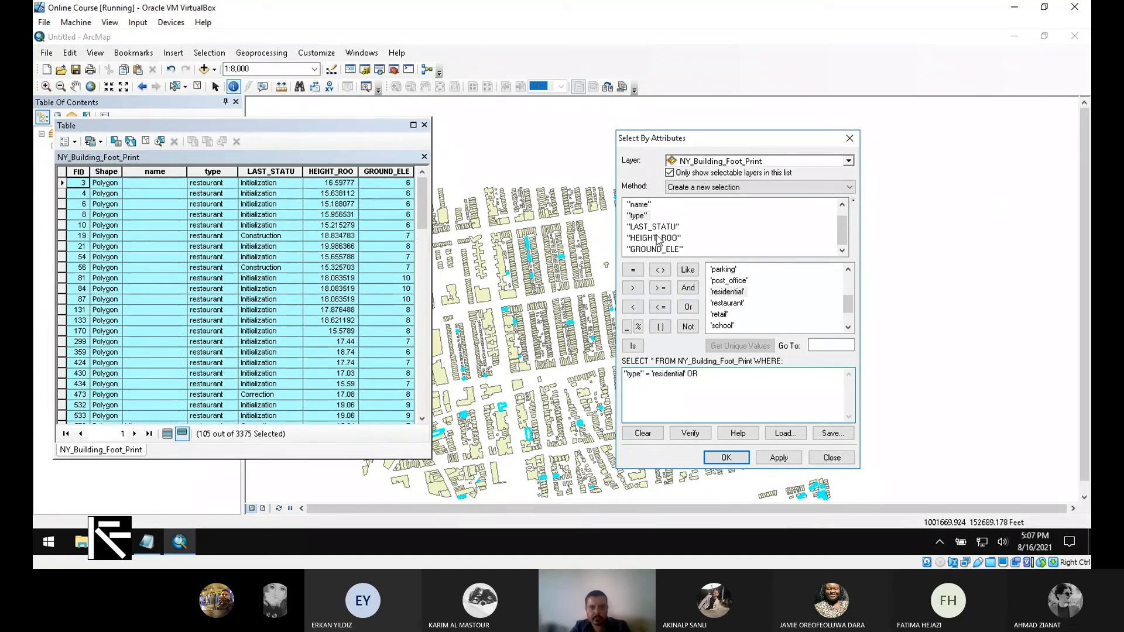
pyautogui.doubleClick(654, 237)
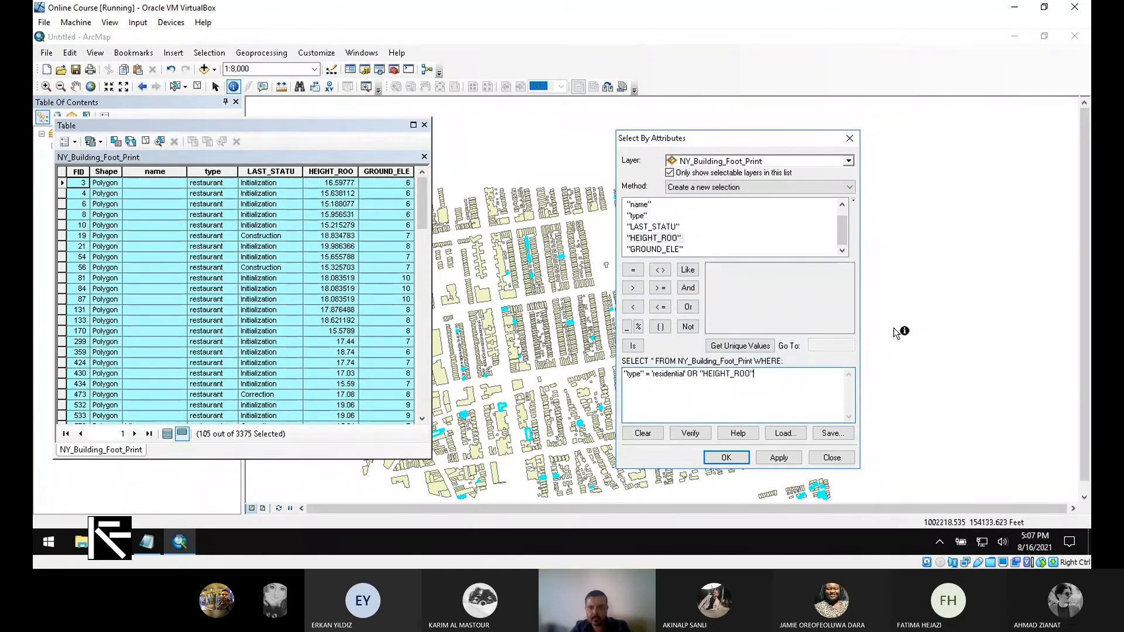
pyautogui.click(633, 287)
pyautogui.scroll(-3, 375, 342)
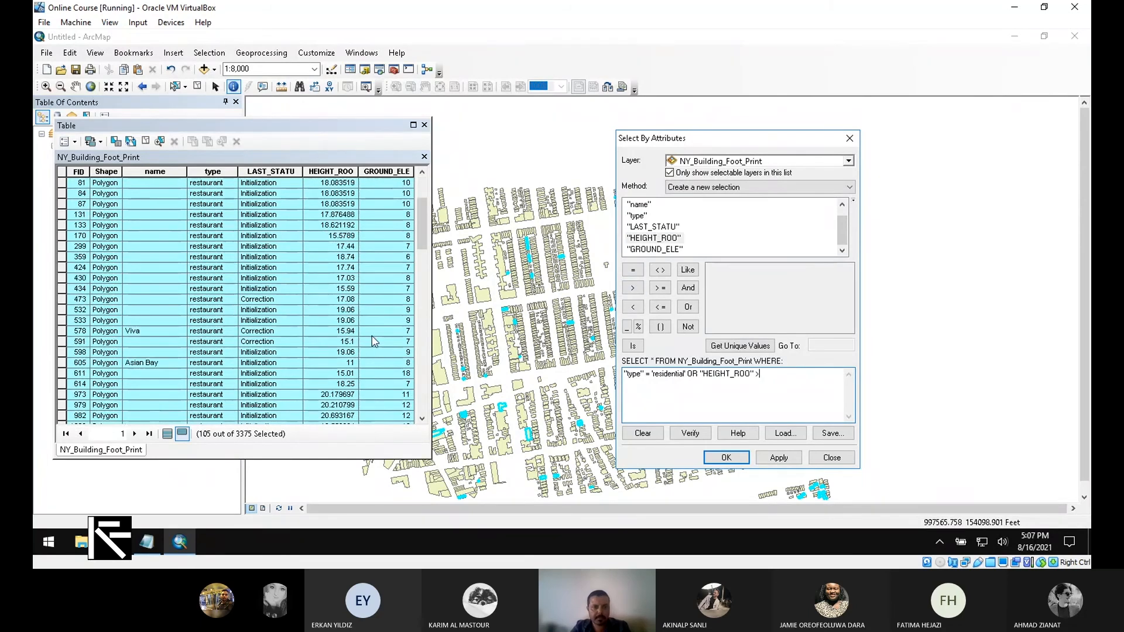
pyautogui.scroll(-5, 374, 341)
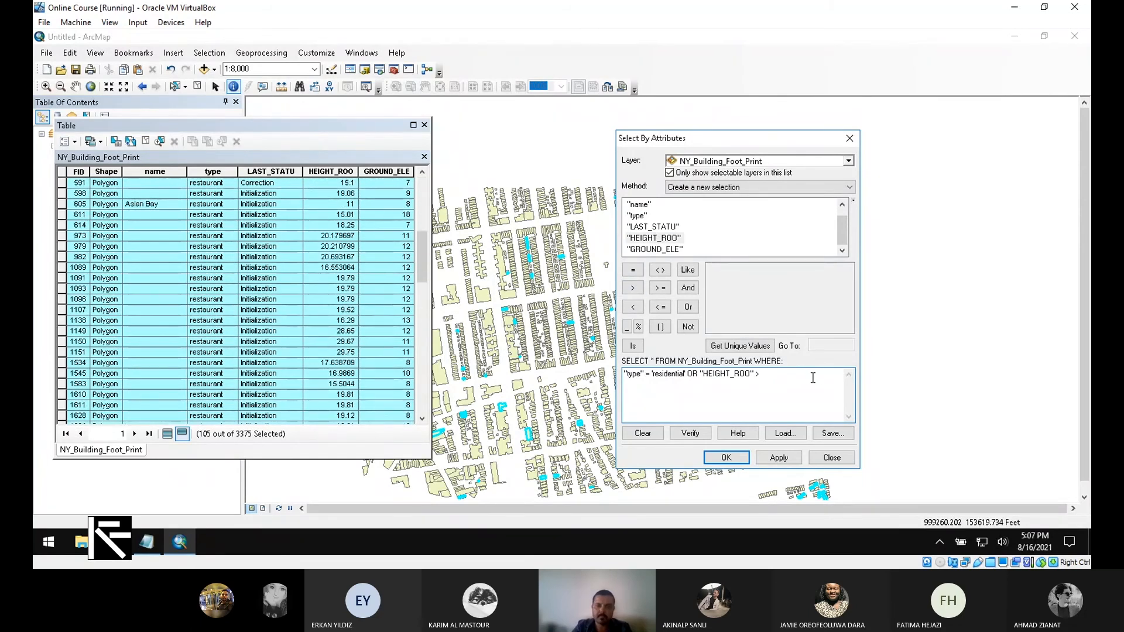
pyautogui.click(813, 378)
pyautogui.press('BackSpace')
pyautogui.press('BackSpace')
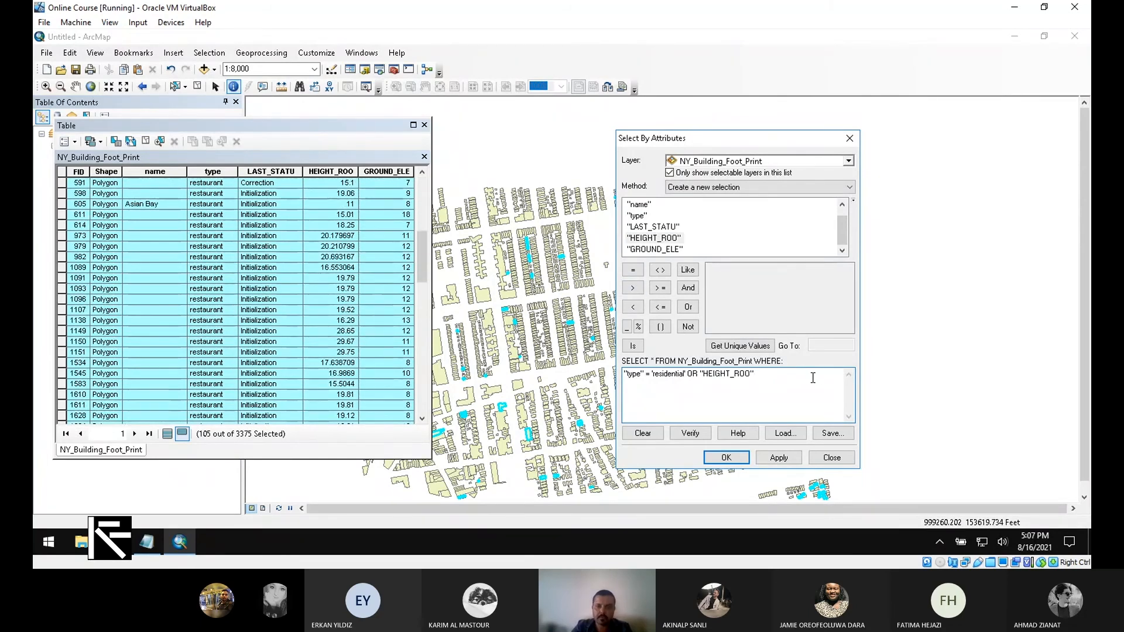
pyautogui.click(633, 307)
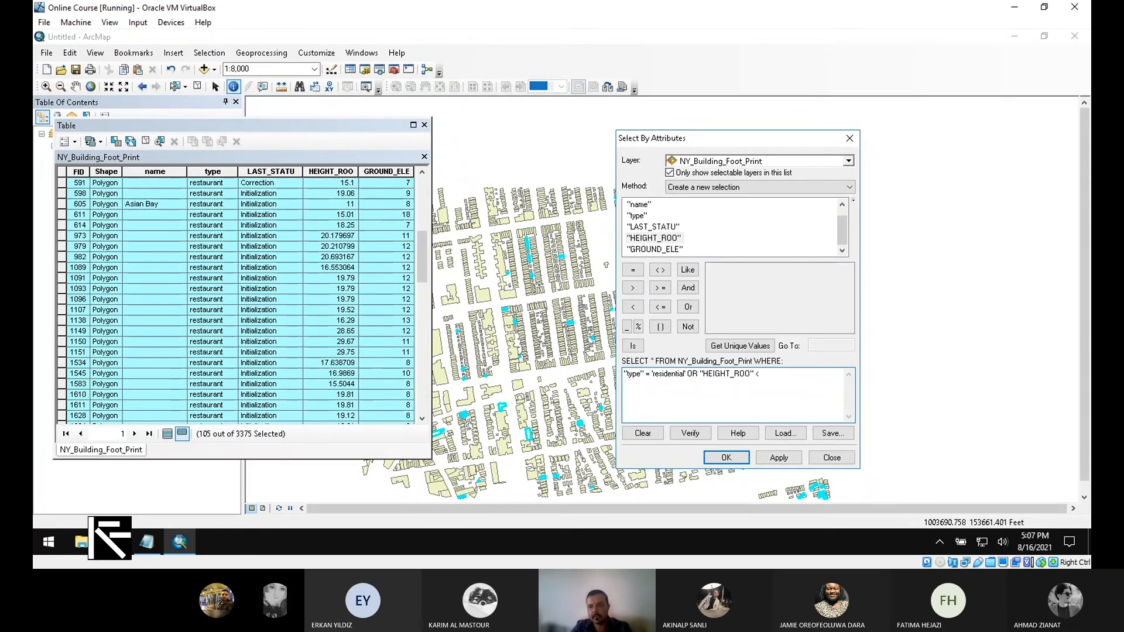
pyautogui.write('9')
pyautogui.click(782, 459)
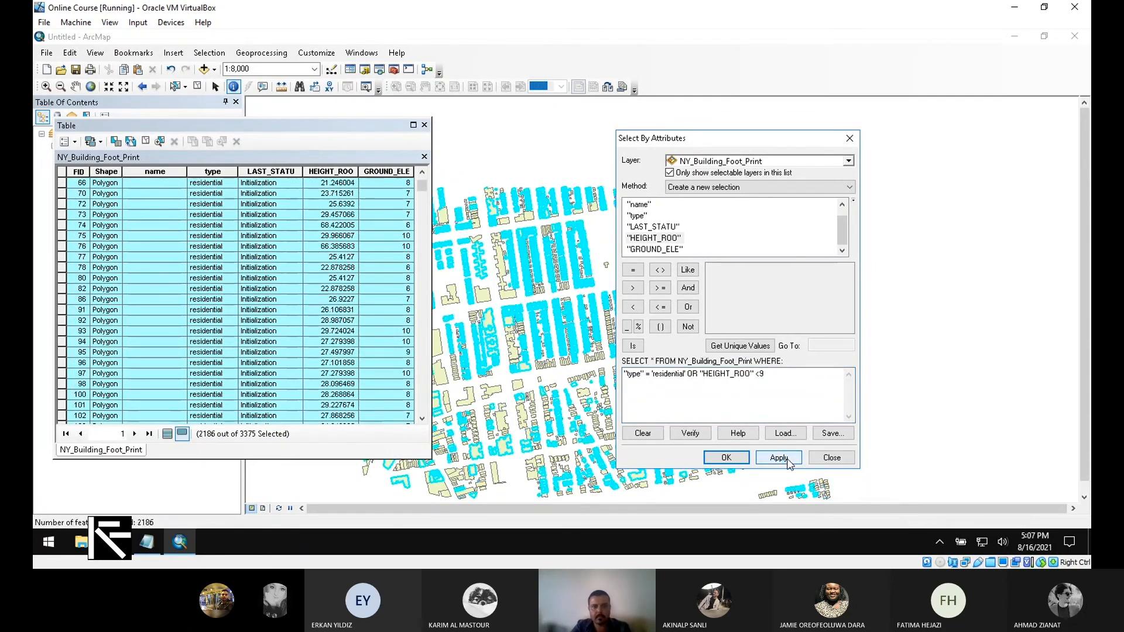
# - Change the height comparison to > 9 and reapply, selecting 3270 of 3375 footprints
pyautogui.moveTo(422, 185)
pyautogui.mouseDown()
pyautogui.moveTo(414, 411)
pyautogui.moveTo(407, 179)
pyautogui.mouseUp()
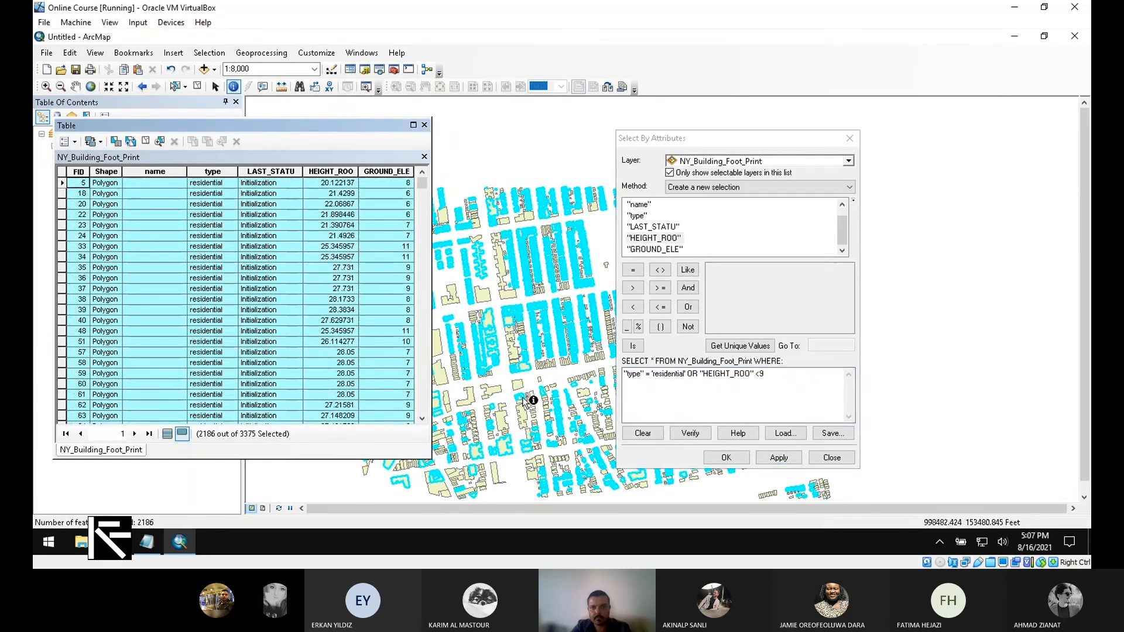
pyautogui.moveTo(760, 375); pyautogui.dragTo(754, 375)
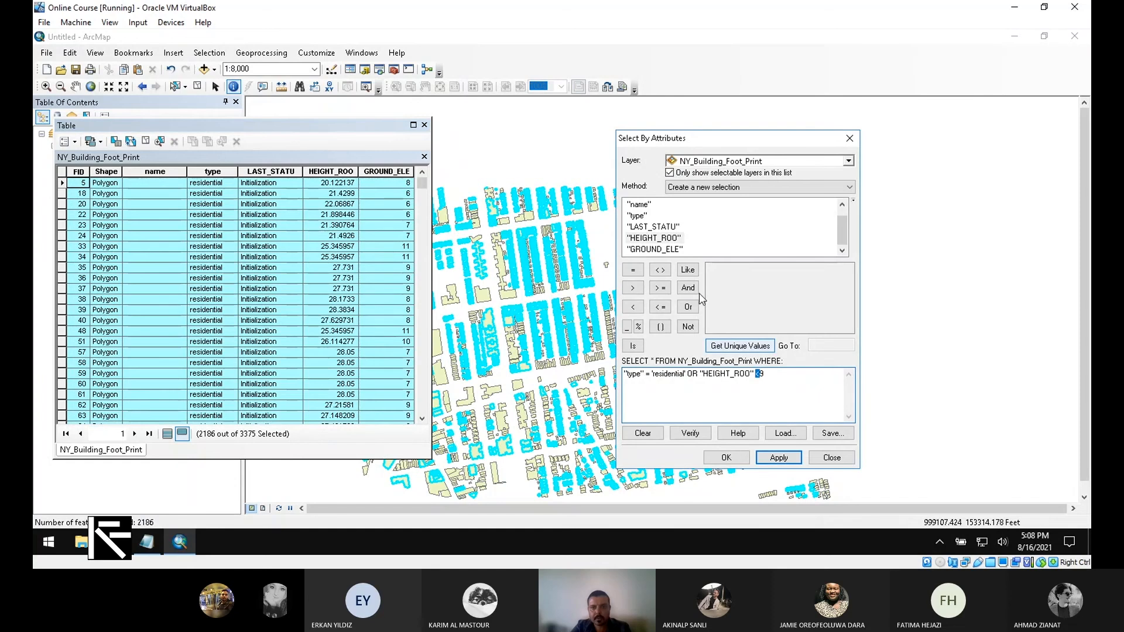
pyautogui.click(633, 288)
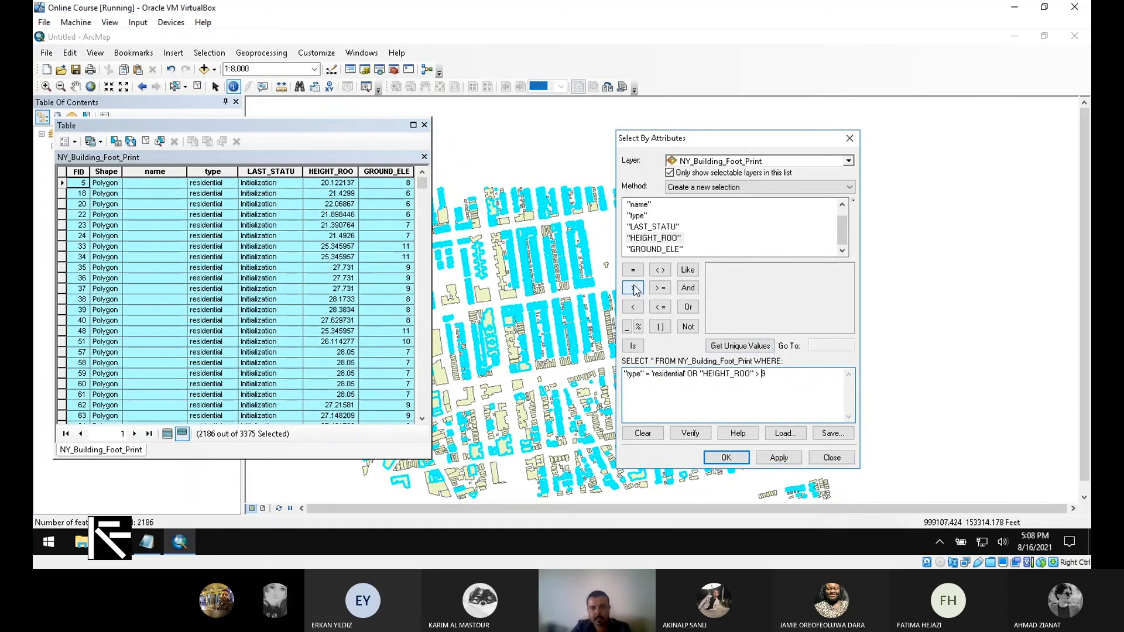
pyautogui.click(789, 457)
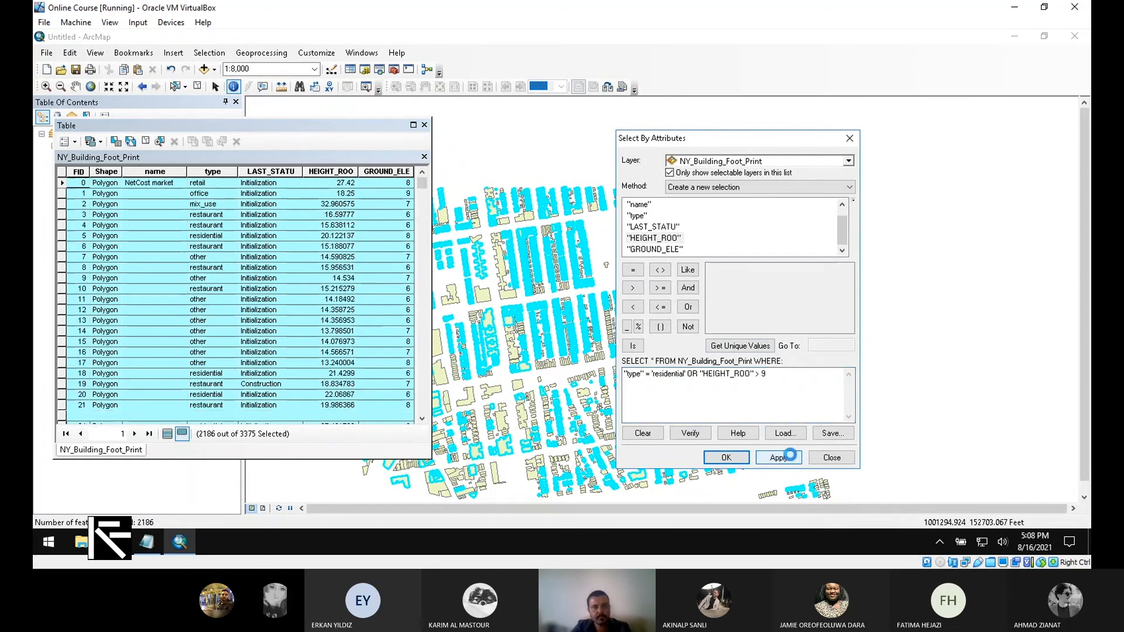
pyautogui.click(424, 188)
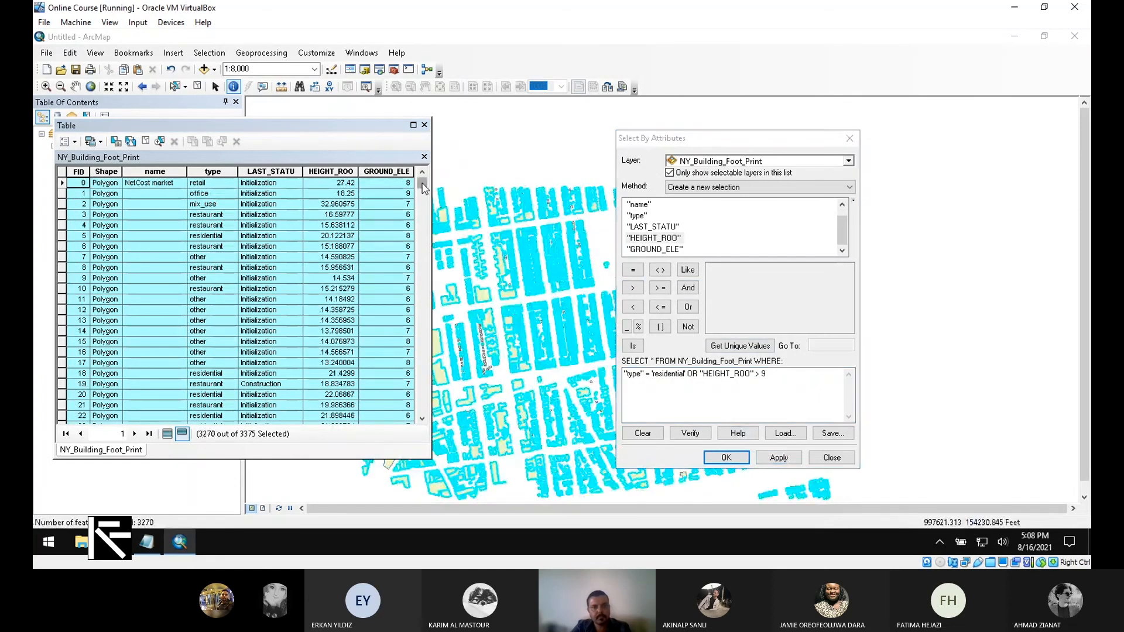
pyautogui.moveTo(424, 187); pyautogui.dragTo(401, 183)
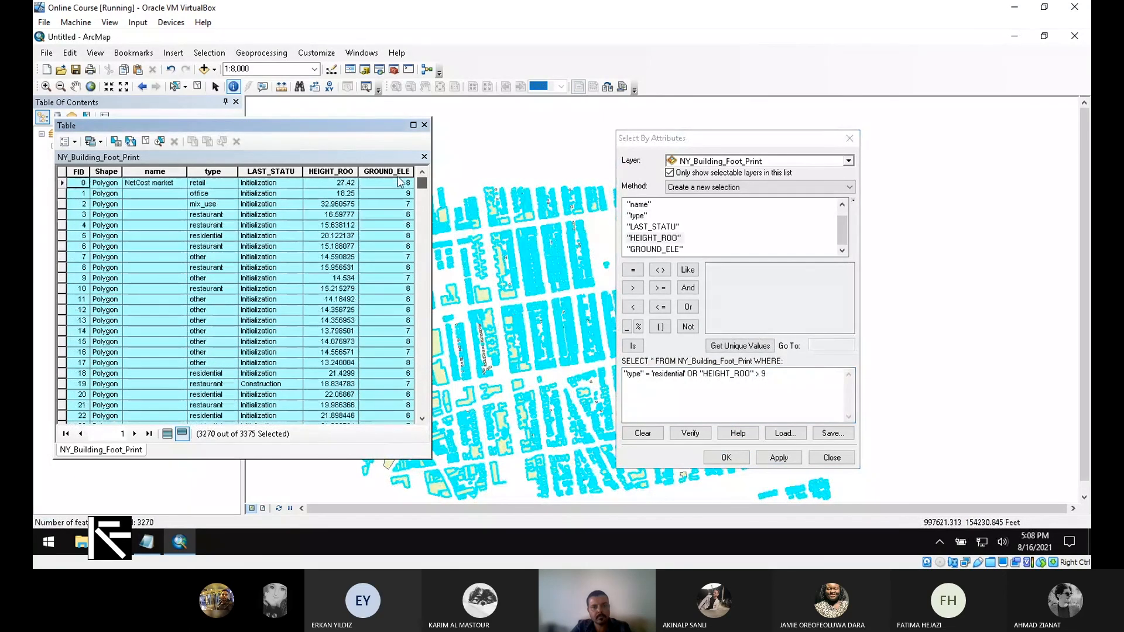
# - Change the query to "type" = 'residential' AND "HEIGHT_ROO" < 9 and apply, selecting 16 buildings
pyautogui.doubleClick(692, 374)
pyautogui.click(688, 287)
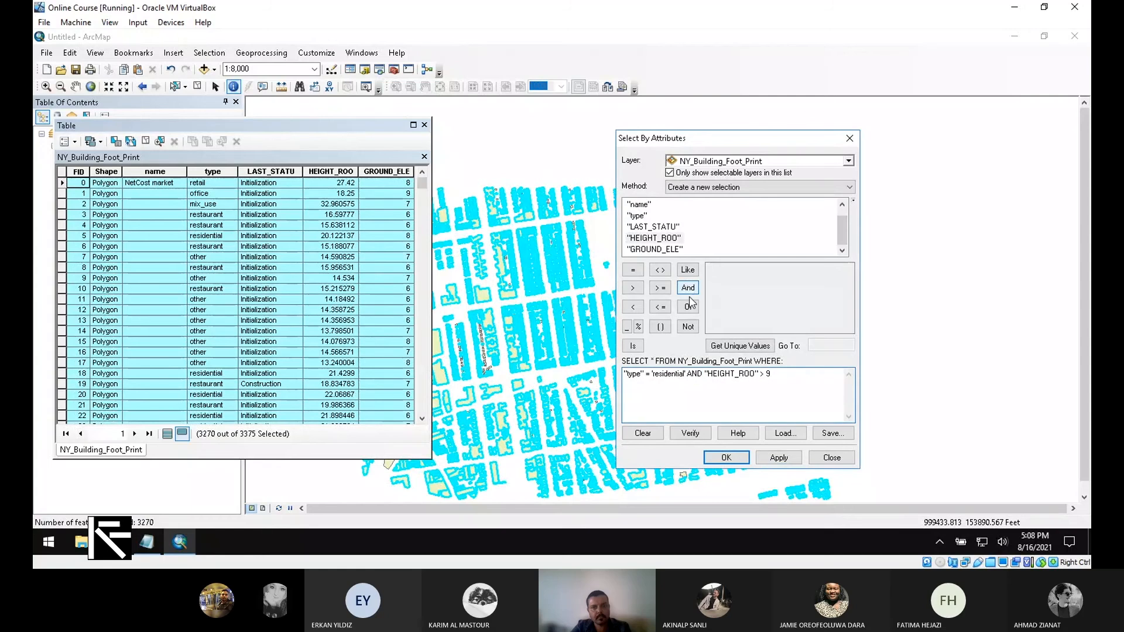
pyautogui.click(785, 457)
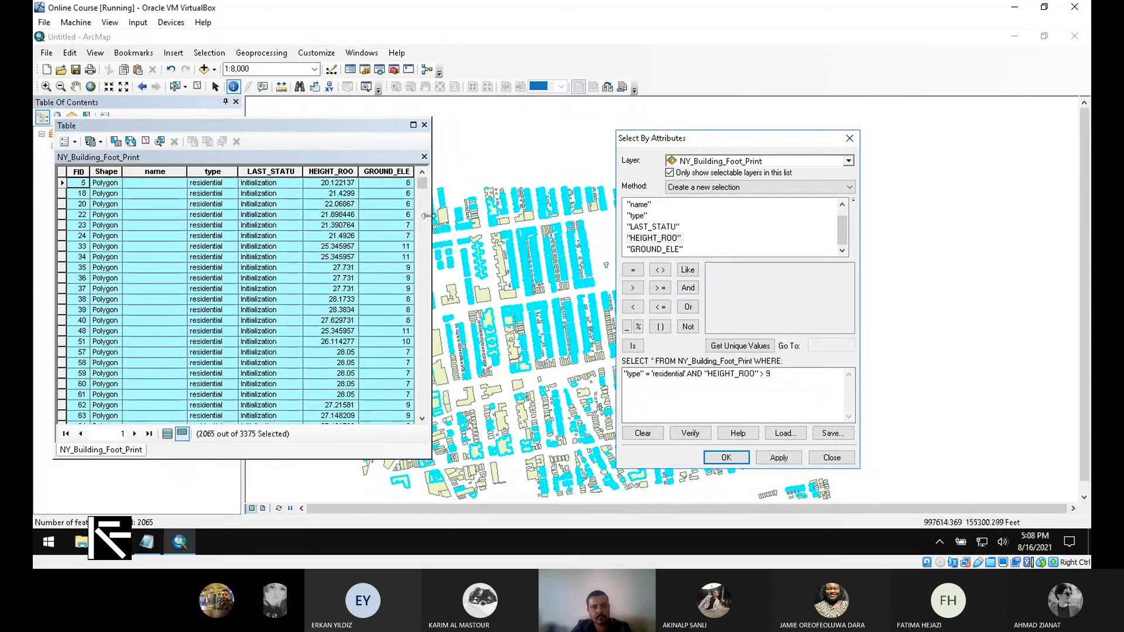
pyautogui.moveTo(423, 185)
pyautogui.mouseDown()
pyautogui.moveTo(434, 425)
pyautogui.moveTo(430, 177)
pyautogui.mouseUp()
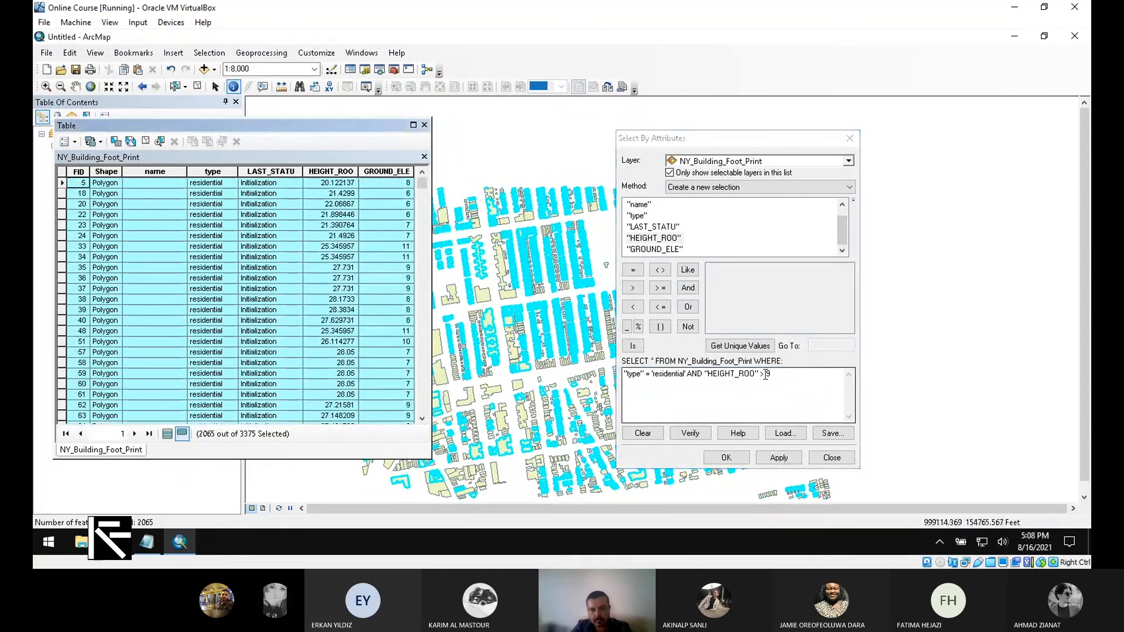
pyautogui.moveTo(766, 376); pyautogui.dragTo(763, 382)
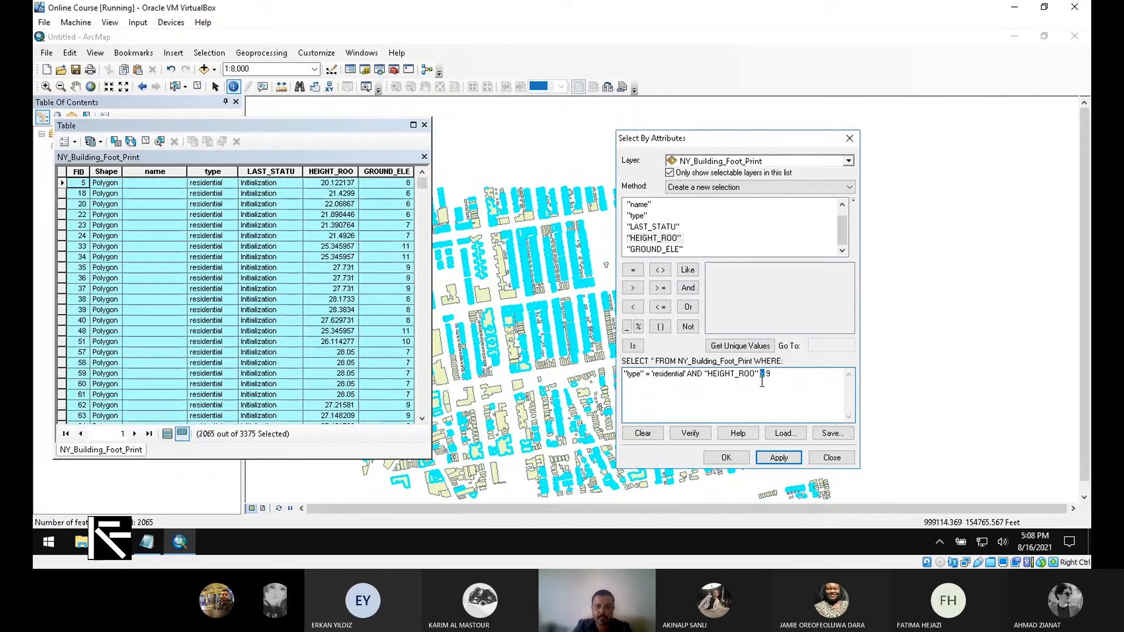
pyautogui.write('<')
pyautogui.click(777, 457)
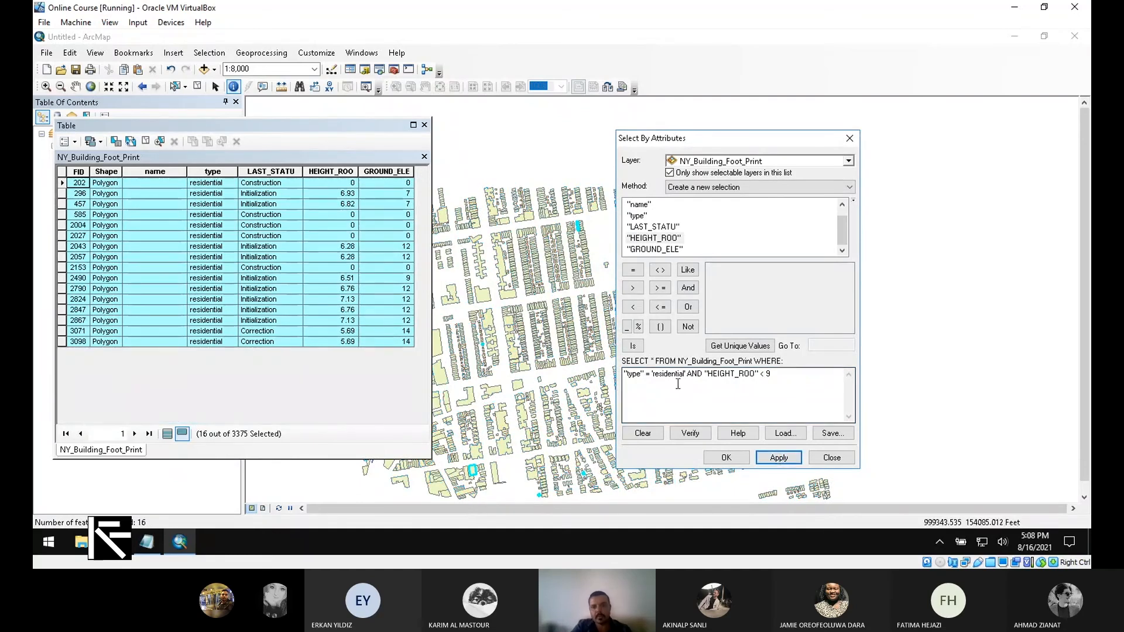
# - Highlight the 'residential' value in the query and reposition the attribute table window
pyautogui.click(702, 373)
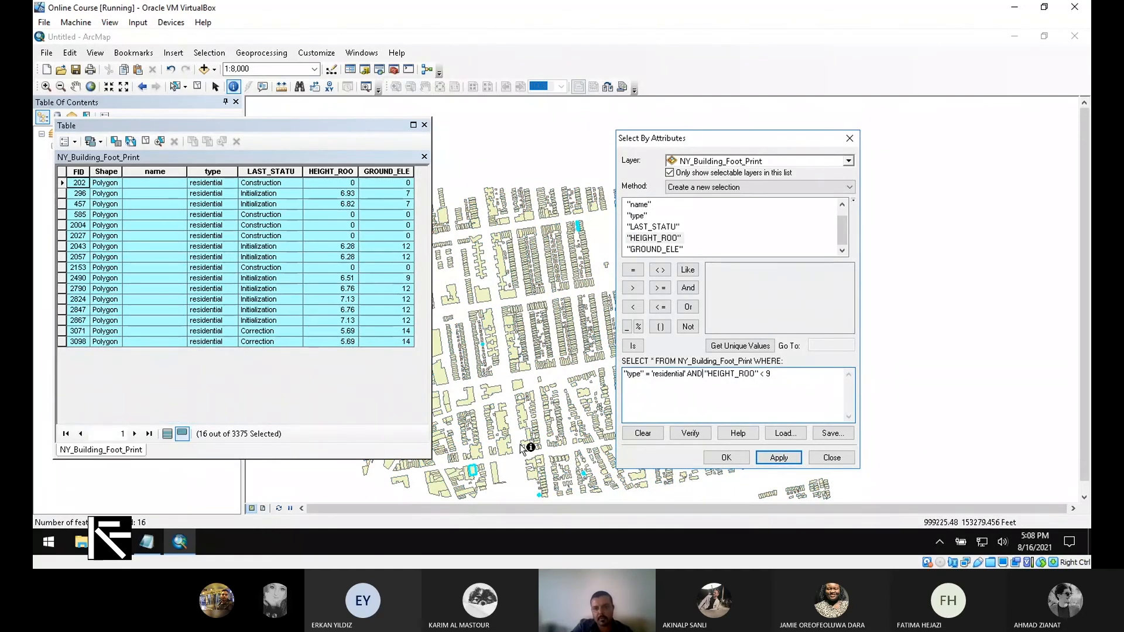
pyautogui.doubleClick(668, 374)
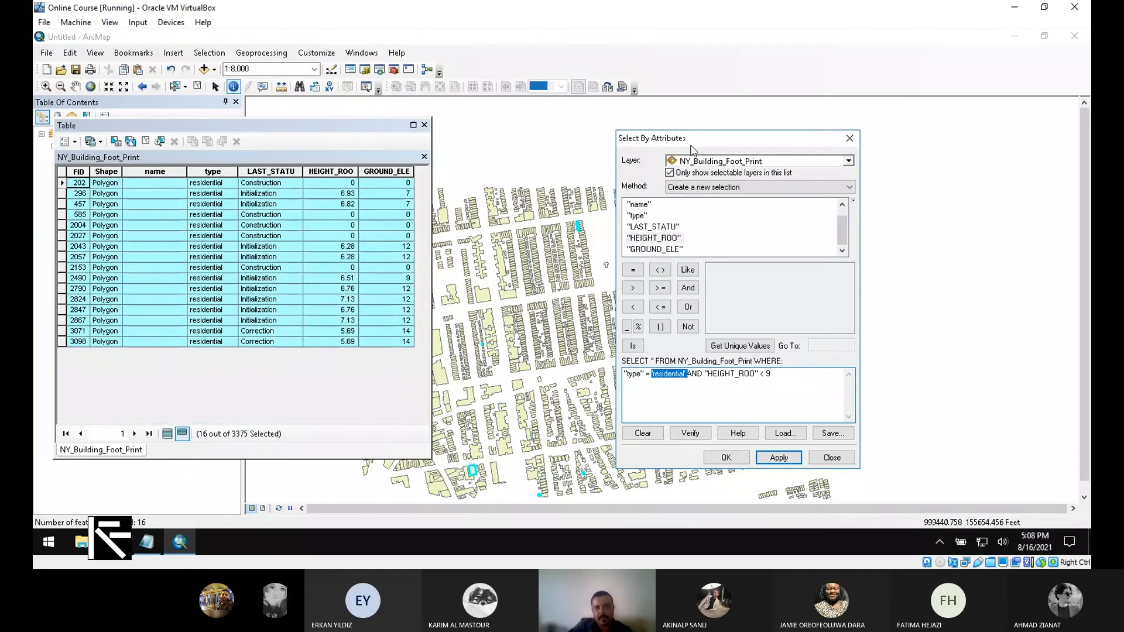
pyautogui.moveTo(316, 135); pyautogui.dragTo(264, 150)
pyautogui.moveTo(722, 136); pyautogui.dragTo(967, 69)
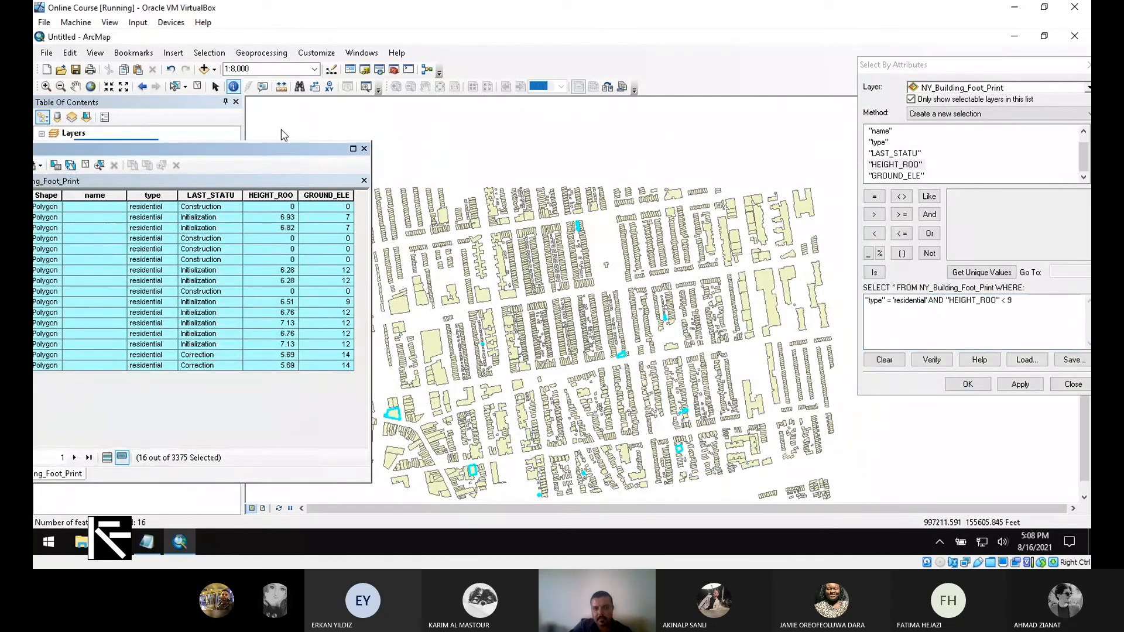
# - Change the height condition to "HEIGHT_ROO" > 25 for residential buildings and apply it
pyautogui.moveTo(283, 149); pyautogui.dragTo(241, 143)
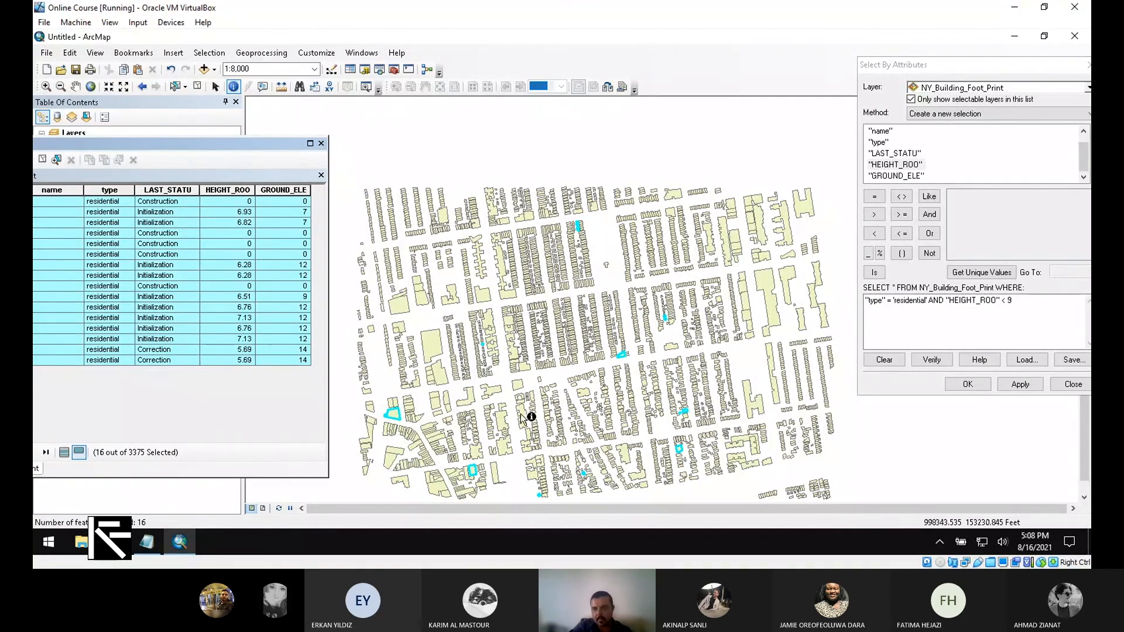
pyautogui.moveTo(1000, 301); pyautogui.dragTo(1024, 303)
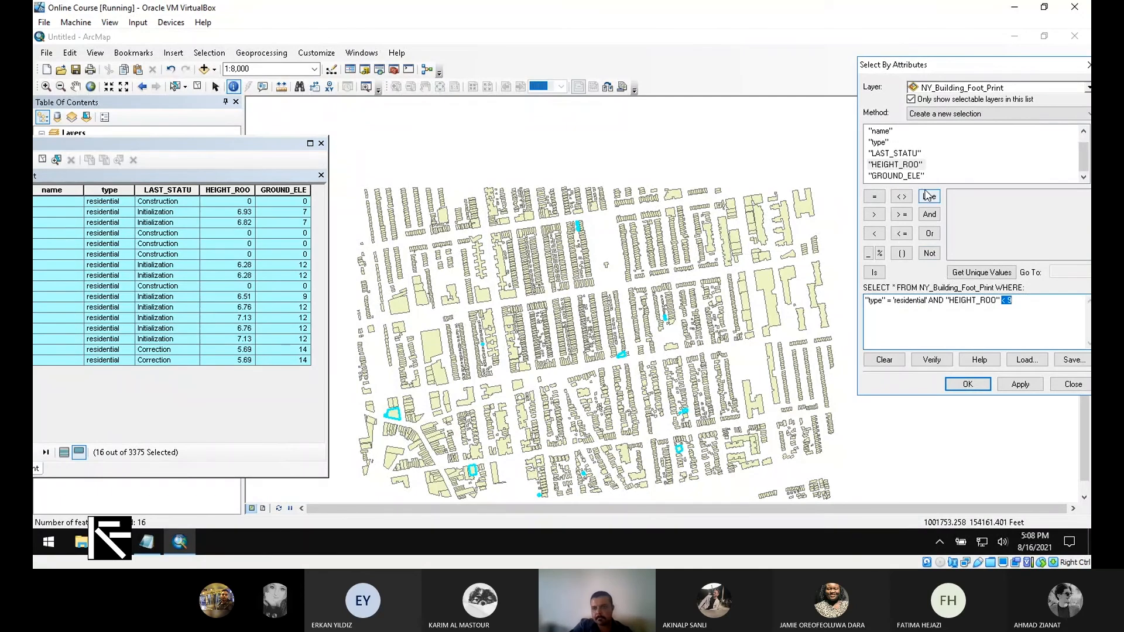
pyautogui.click(875, 215)
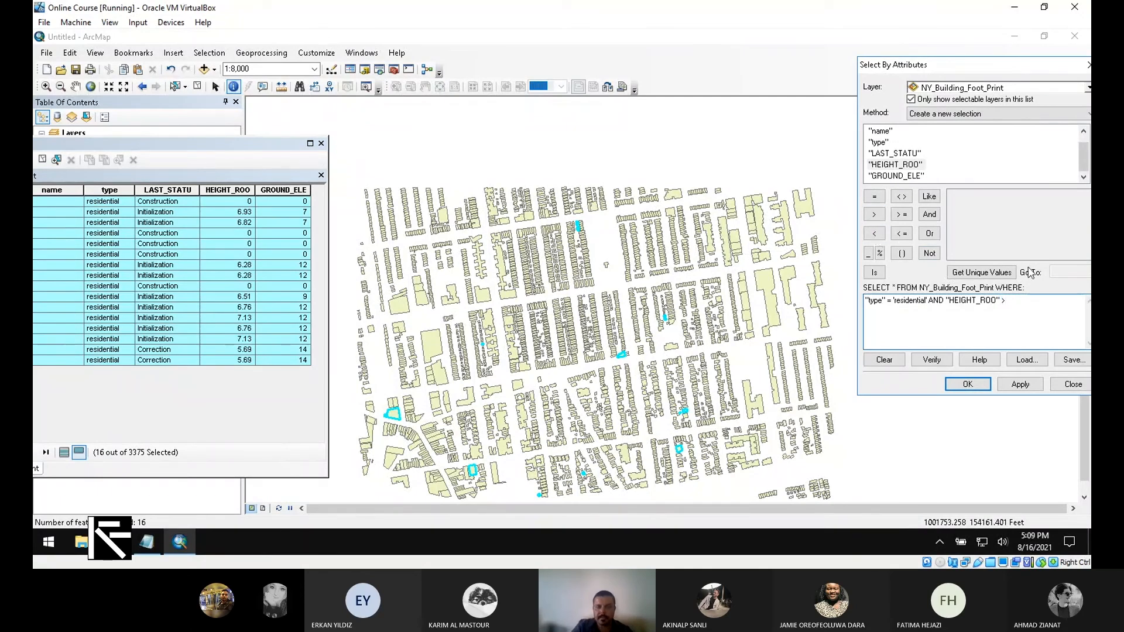
pyautogui.write('25')
pyautogui.click(1037, 387)
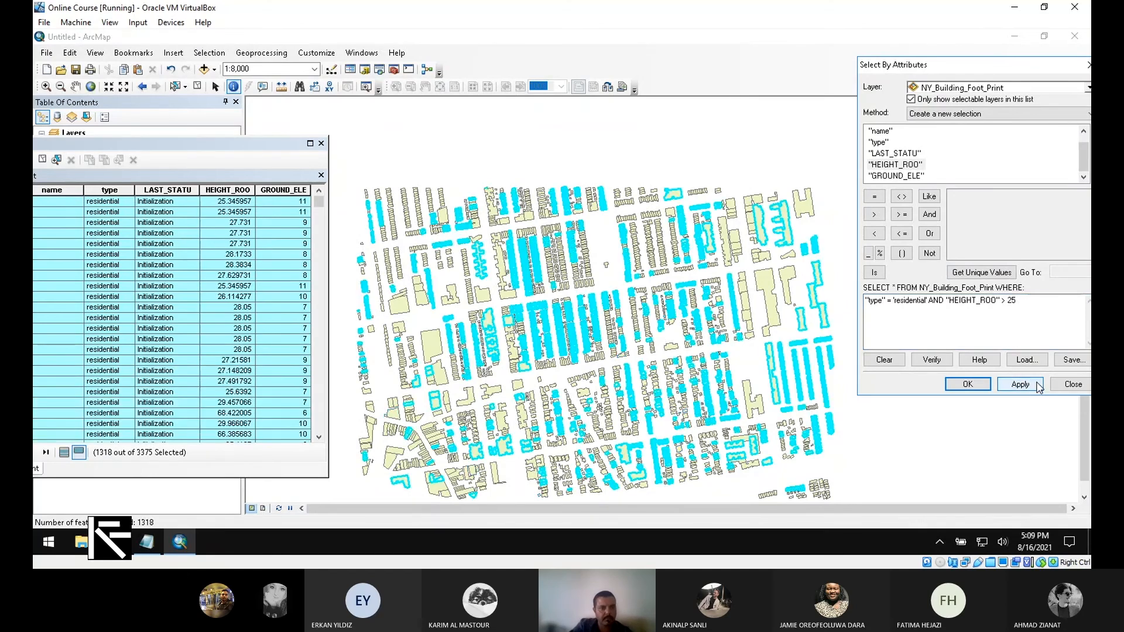
# - Raise the height threshold to 60 and apply, narrowing the selection to 29 footprints
pyautogui.click(320, 206)
pyautogui.moveTo(320, 219); pyautogui.dragTo(314, 442)
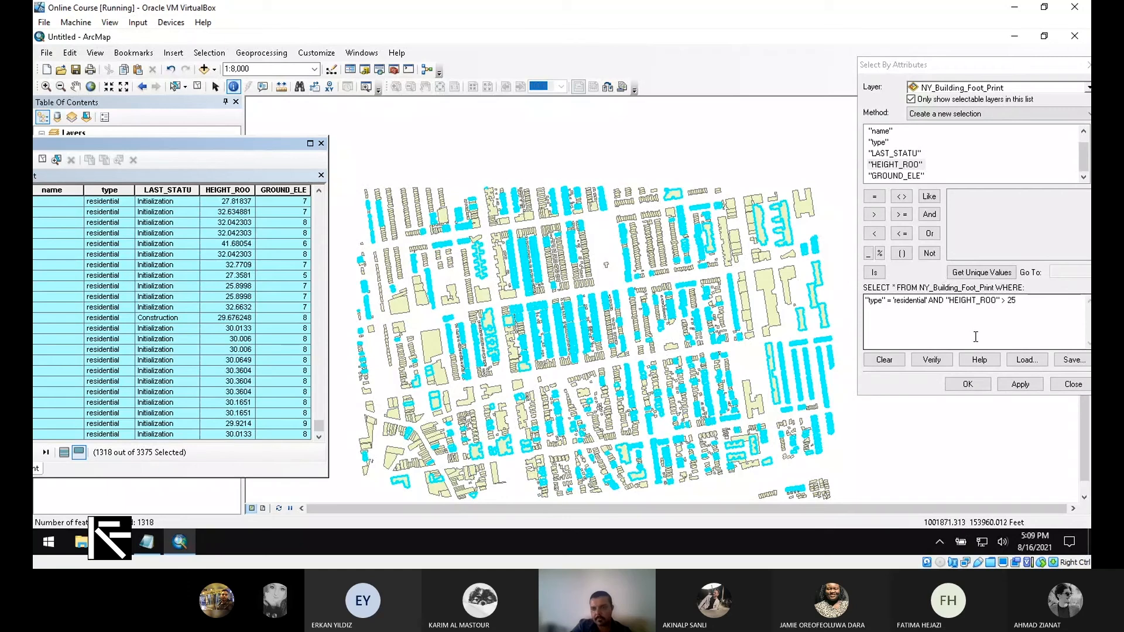
pyautogui.doubleClick(1010, 326)
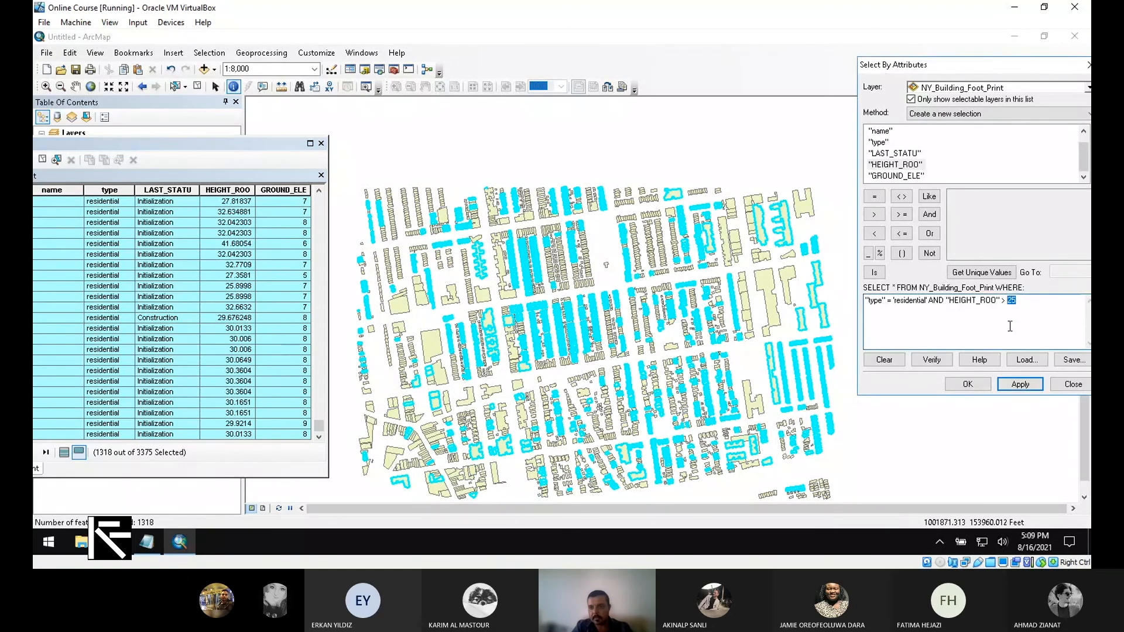
pyautogui.write('60')
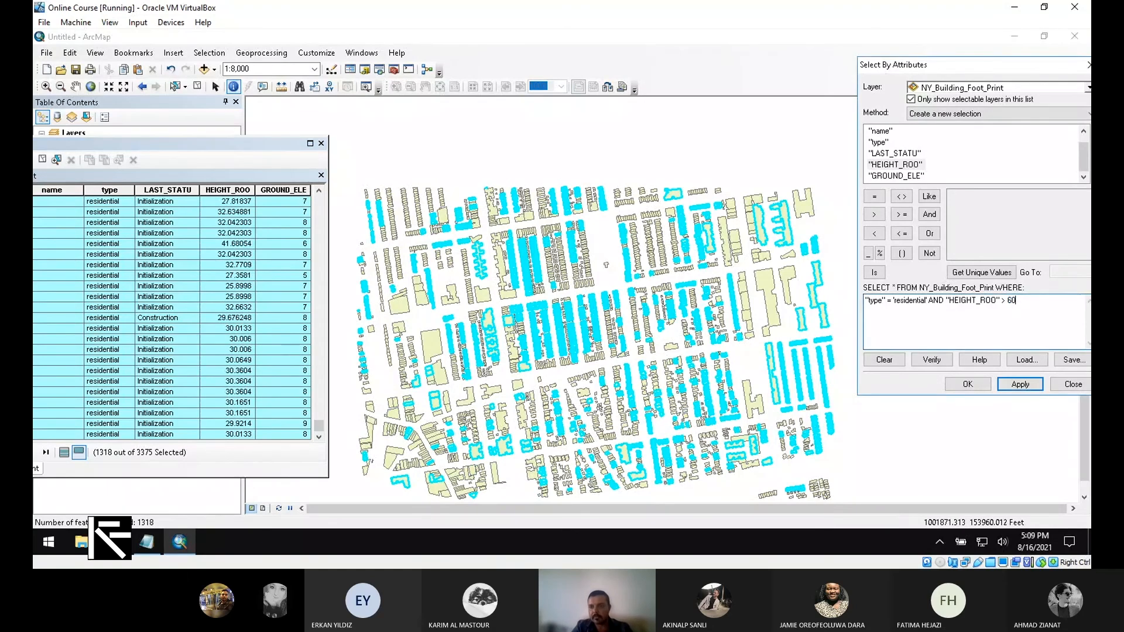
pyautogui.click(1022, 384)
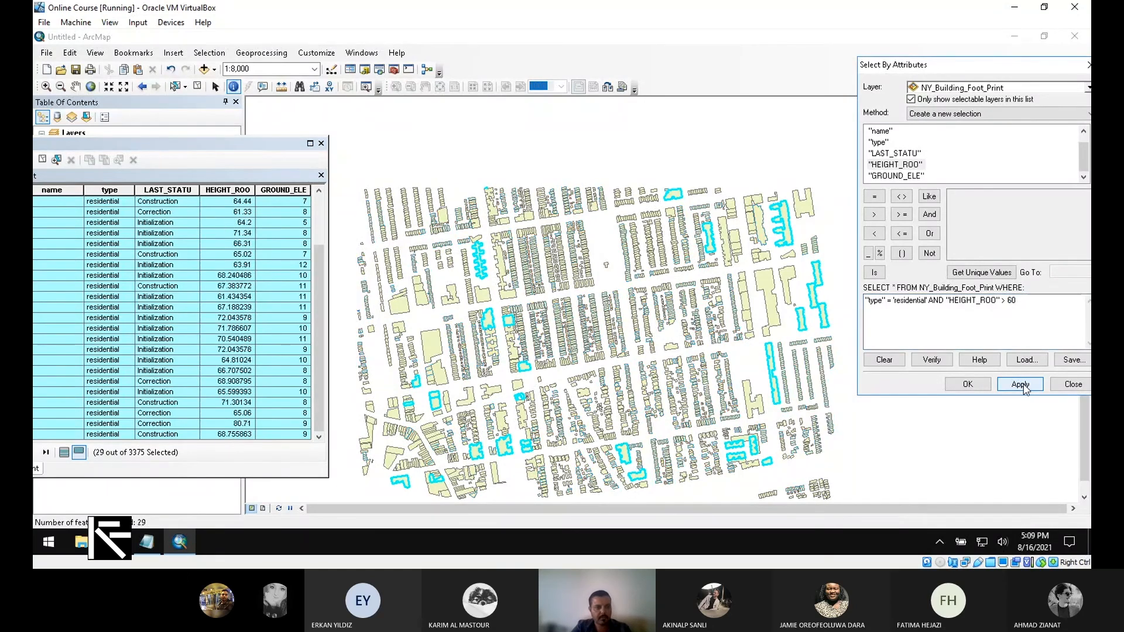
# - Raise the height threshold to 70 and apply, leaving 8 of 3375 footprints selected
pyautogui.scroll(2, 246, 382)
pyautogui.scroll(-2, 246, 381)
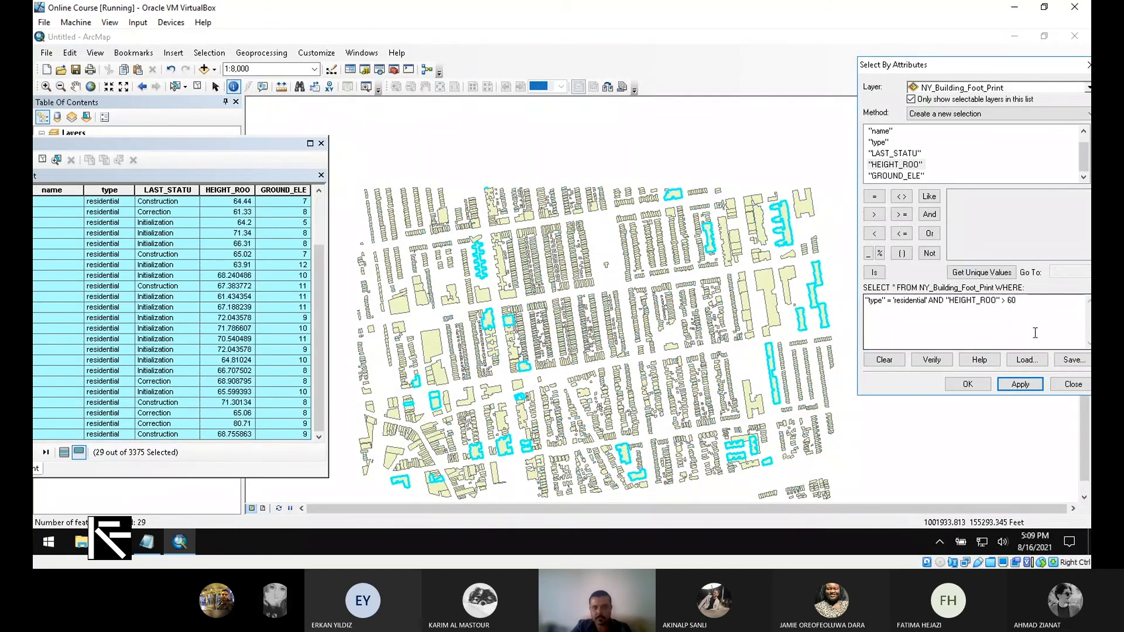
pyautogui.moveTo(1048, 321); pyautogui.dragTo(1006, 316)
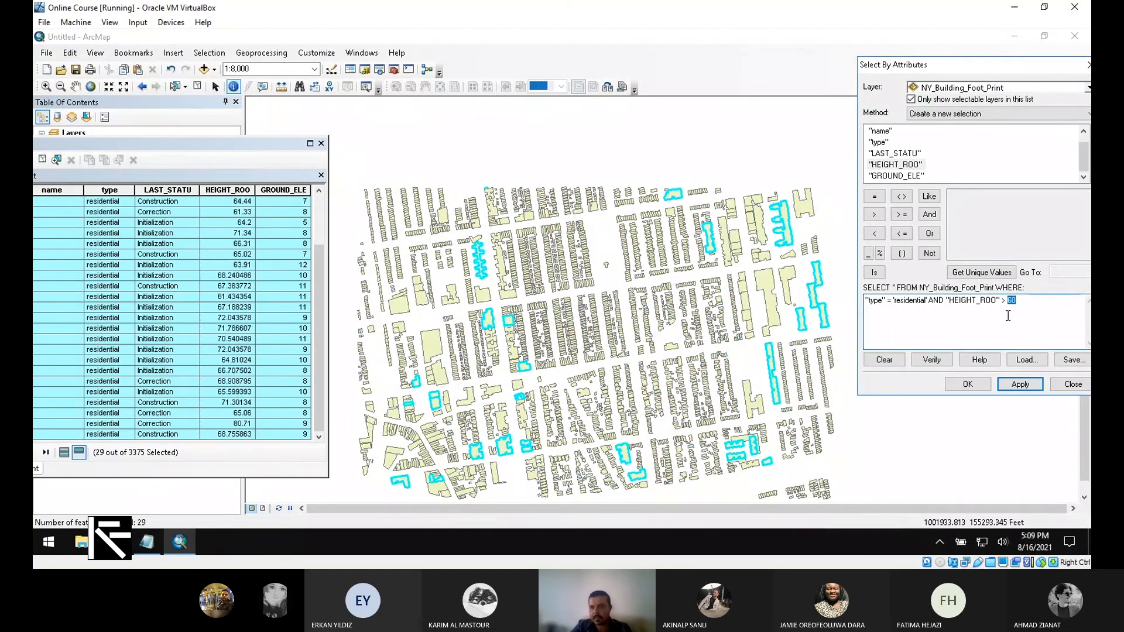
pyautogui.write('70')
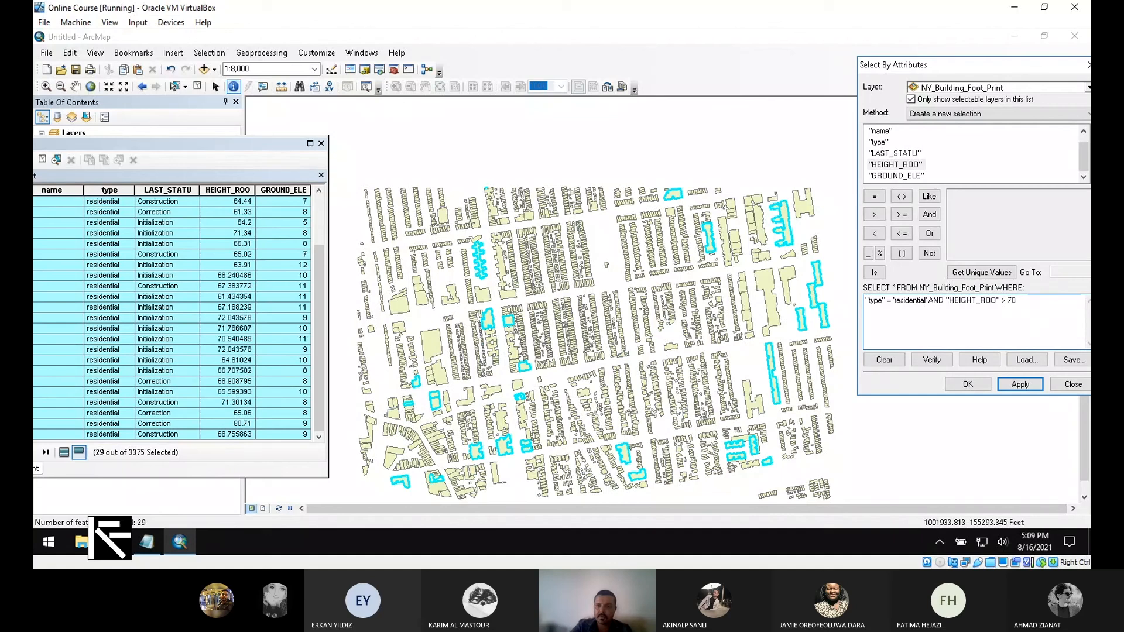
pyautogui.click(1021, 384)
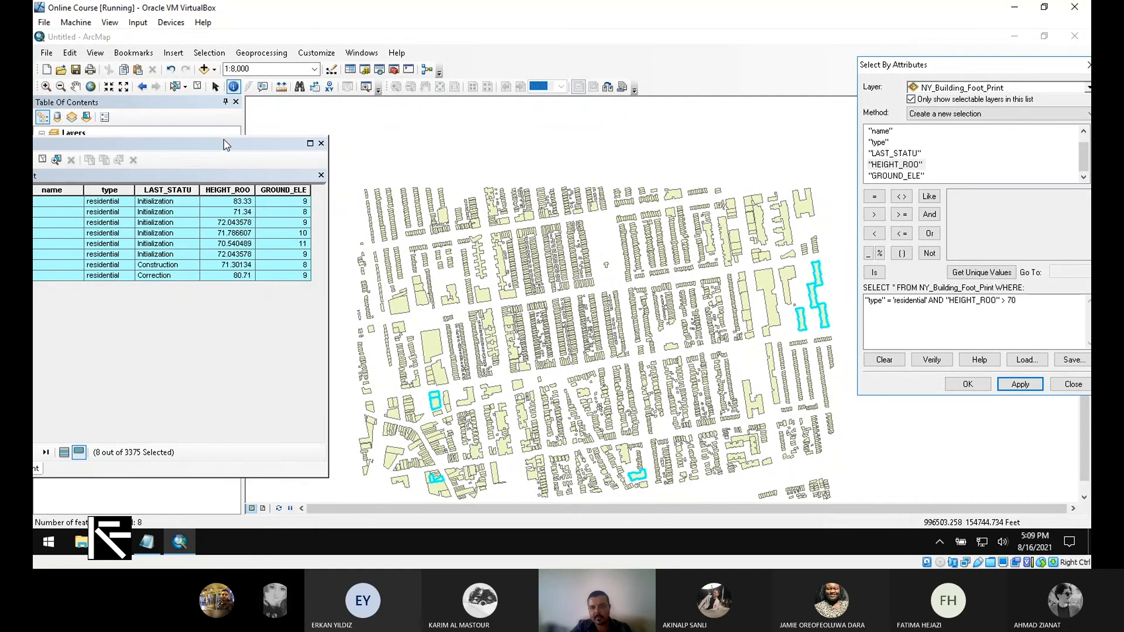
pyautogui.click(256, 143)
pyautogui.moveTo(256, 146)
pyautogui.mouseDown()
pyautogui.moveTo(275, 175)
pyautogui.moveTo(285, 141)
pyautogui.moveTo(307, 141)
pyautogui.moveTo(268, 138)
pyautogui.mouseUp()
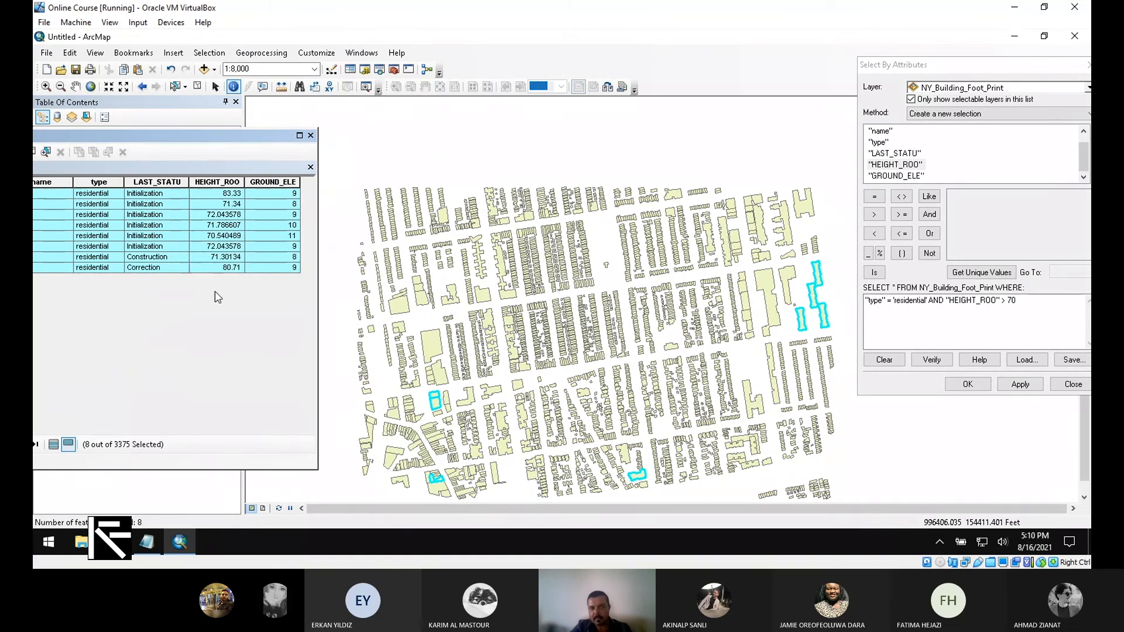
pyautogui.click(1090, 65)
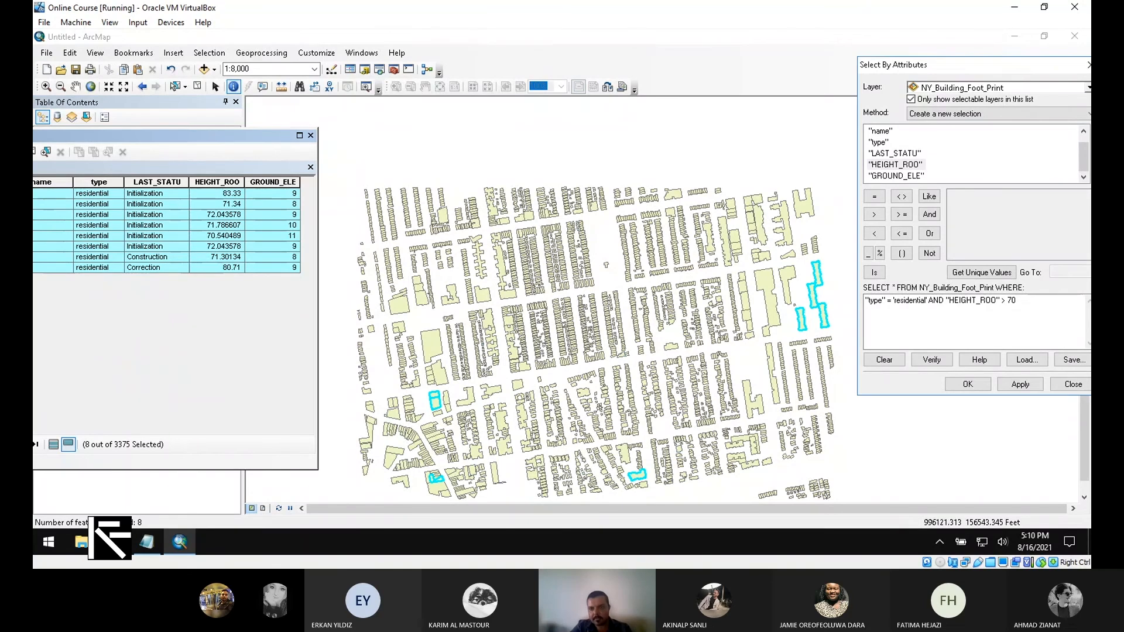
pyautogui.moveTo(995, 65); pyautogui.dragTo(849, 77)
pyautogui.click(924, 316)
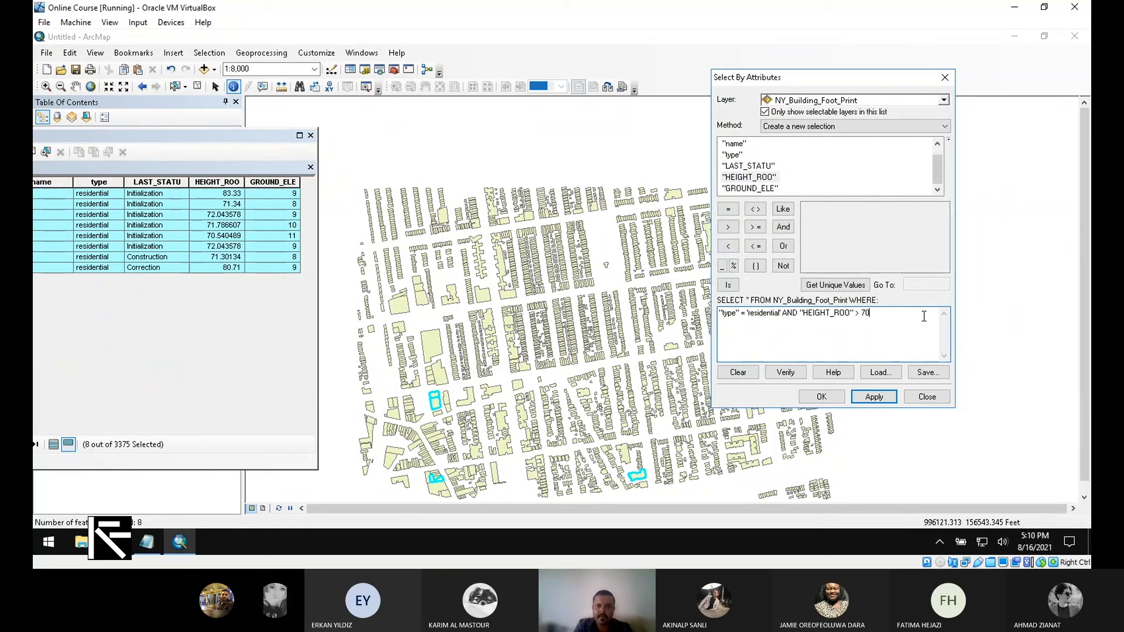
# - Add AND "HEIGHT_ROO" < with bounds 60 and 65, selecting 9 residential footprints
pyautogui.write('and')
pyautogui.press('BackSpace')
pyautogui.press('BackSpace')
pyautogui.press('BackSpace')
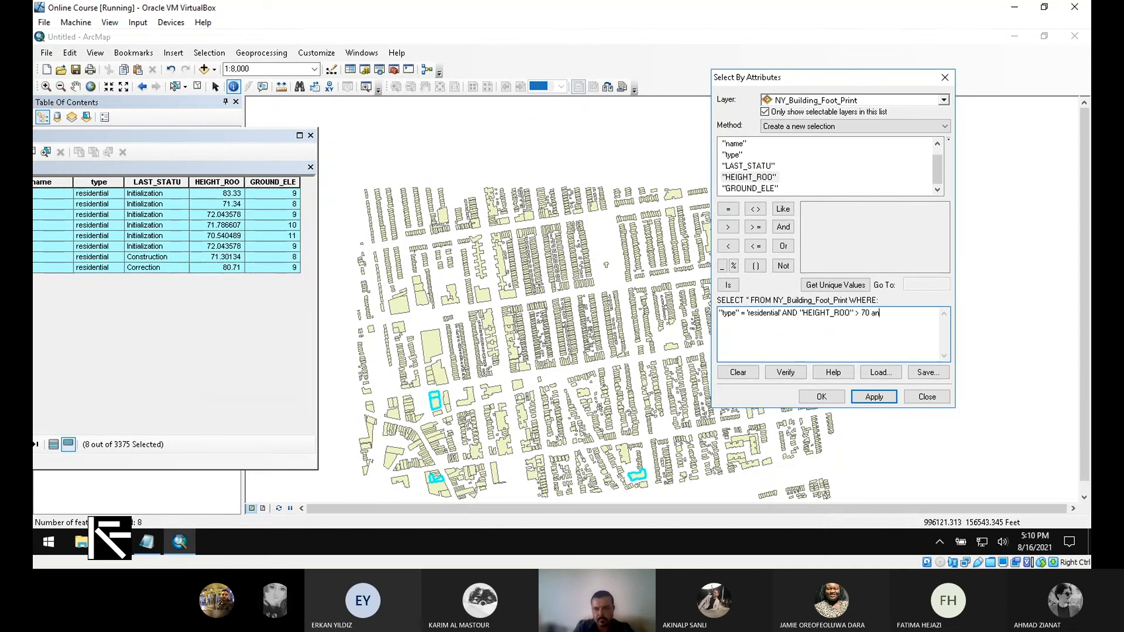
pyautogui.write('AND')
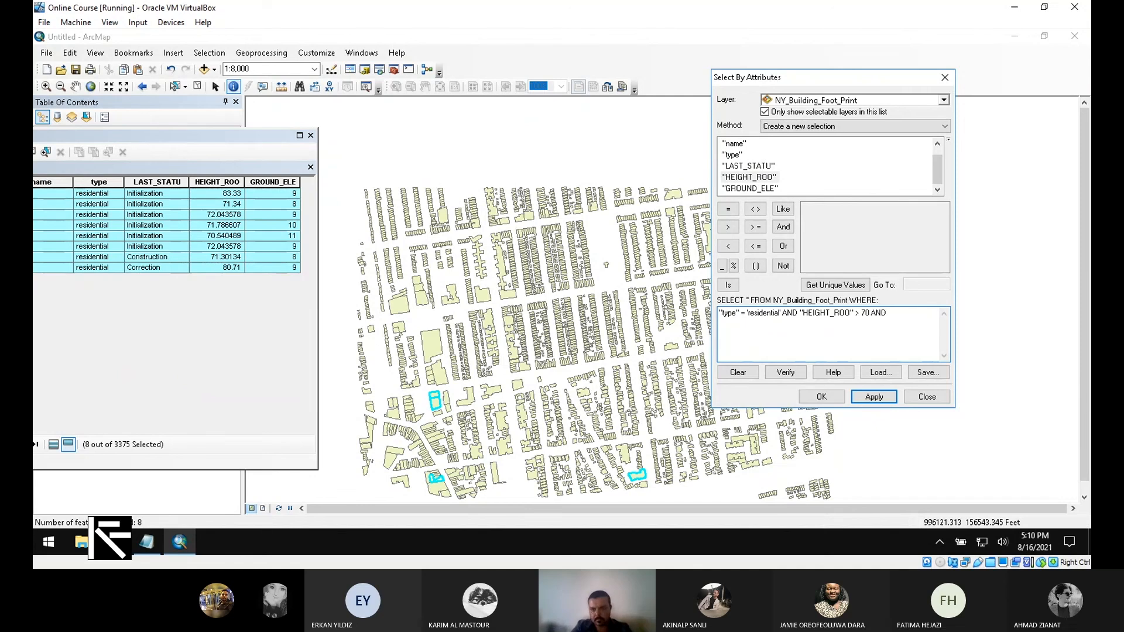
pyautogui.doubleClick(766, 179)
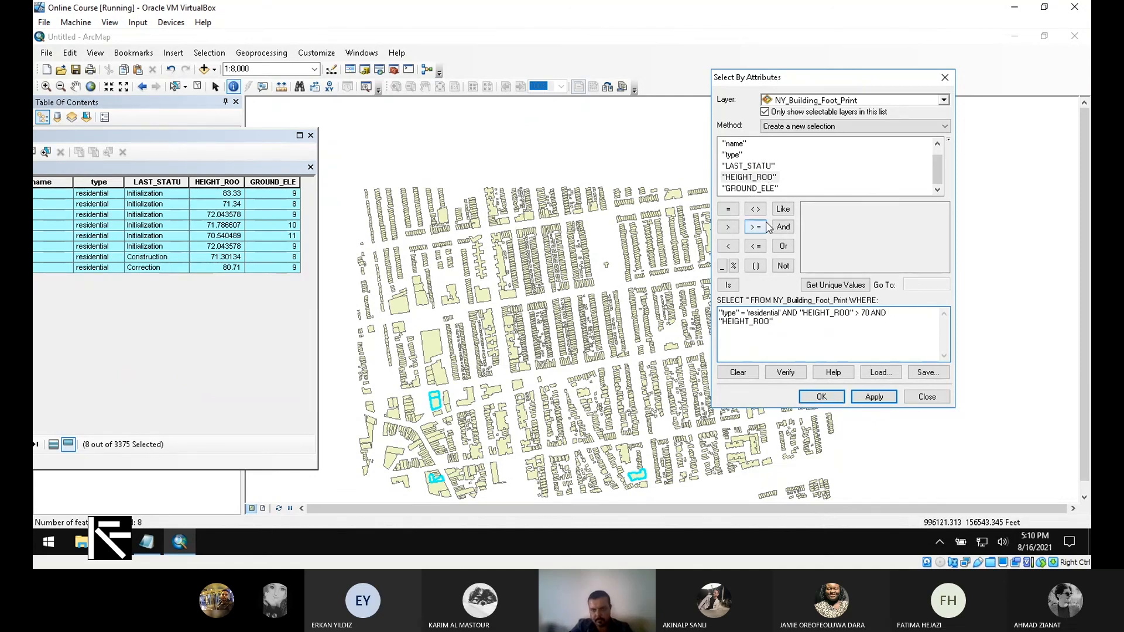
pyautogui.click(731, 249)
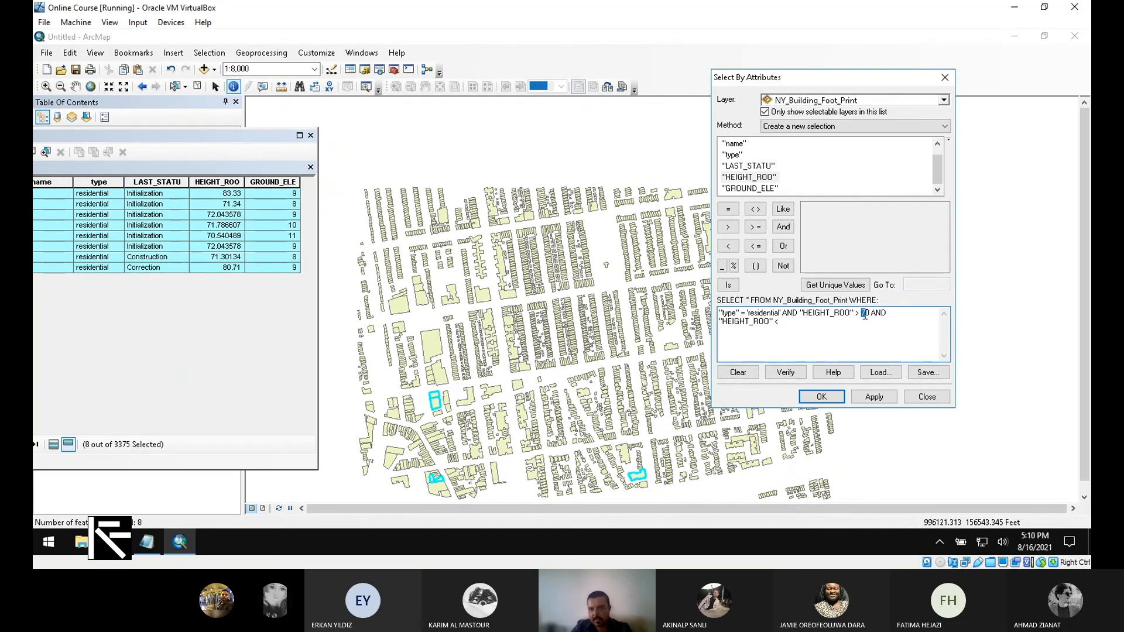
pyautogui.moveTo(865, 315); pyautogui.dragTo(869, 314)
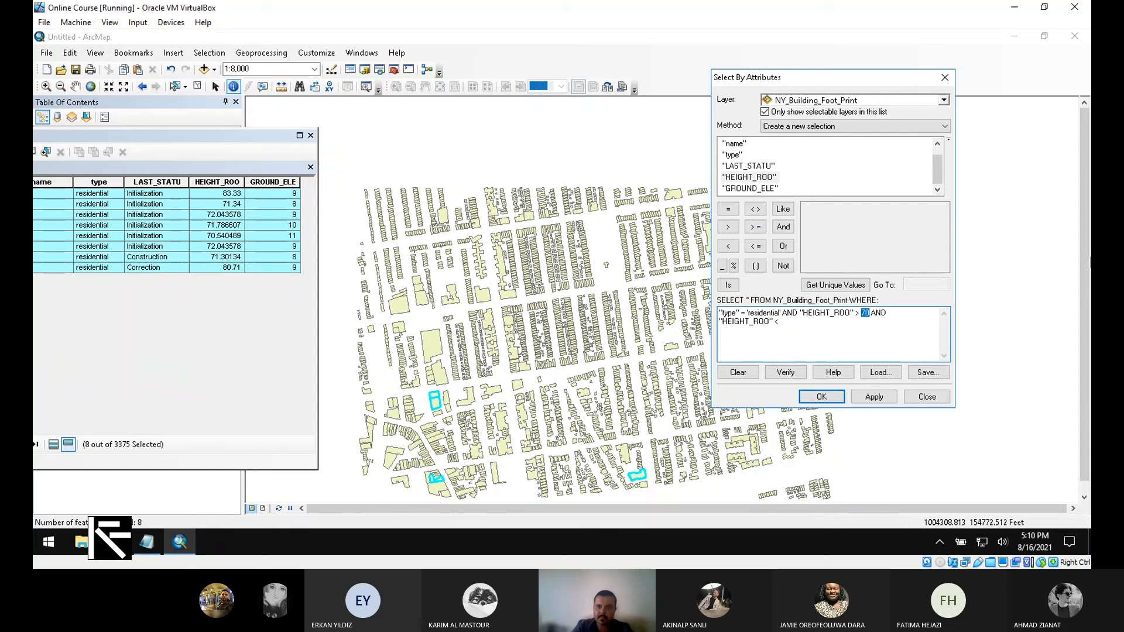
pyautogui.write('60')
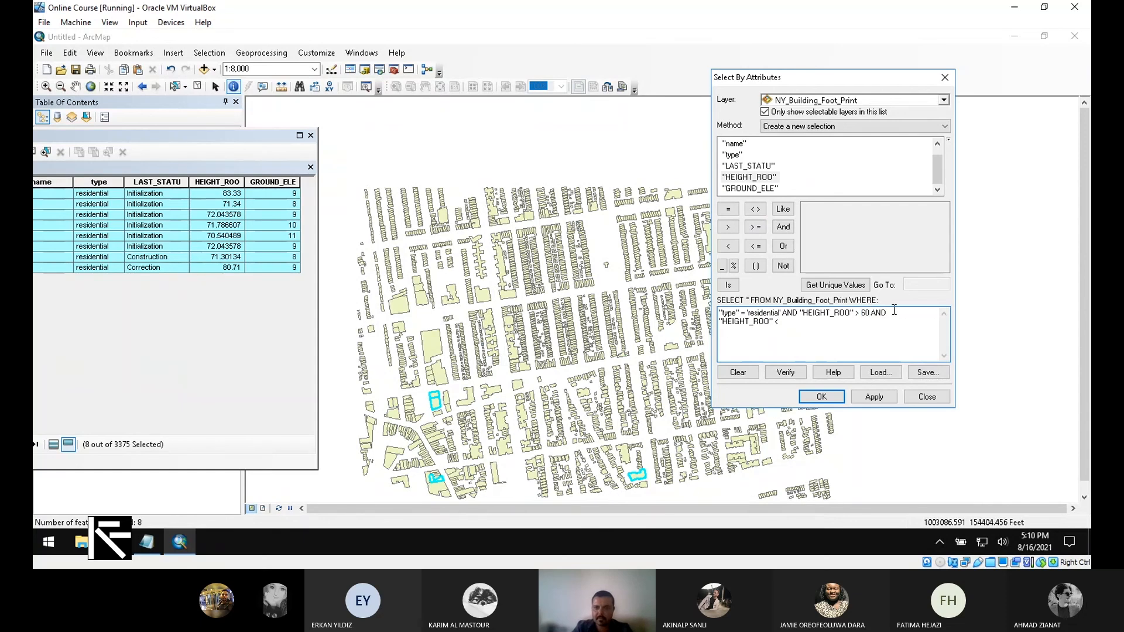
pyautogui.write('65')
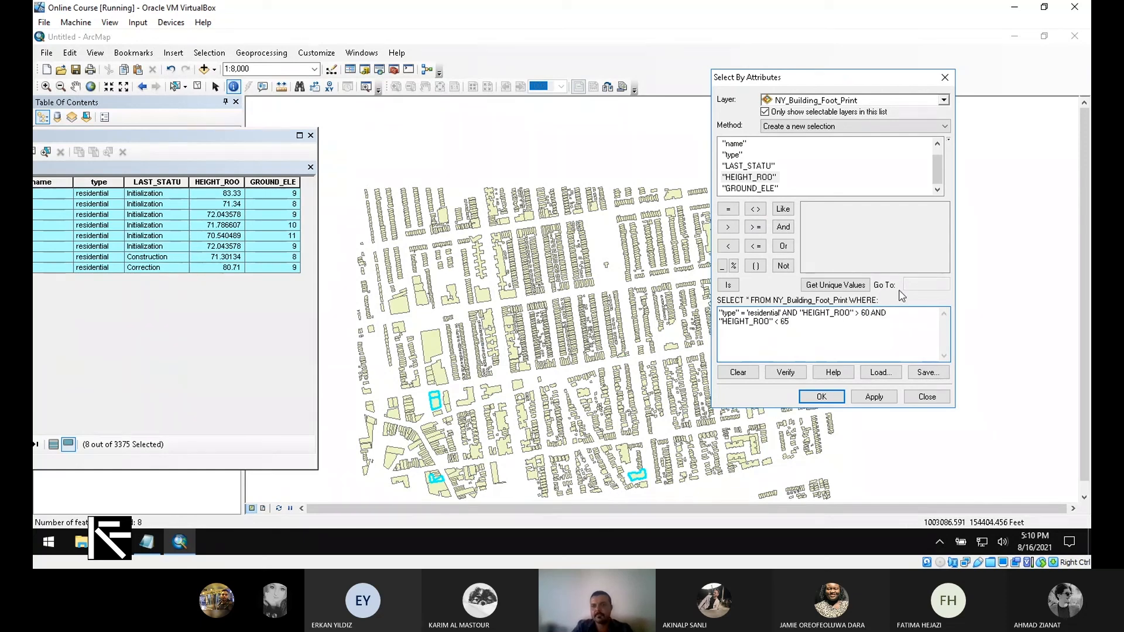
pyautogui.click(894, 397)
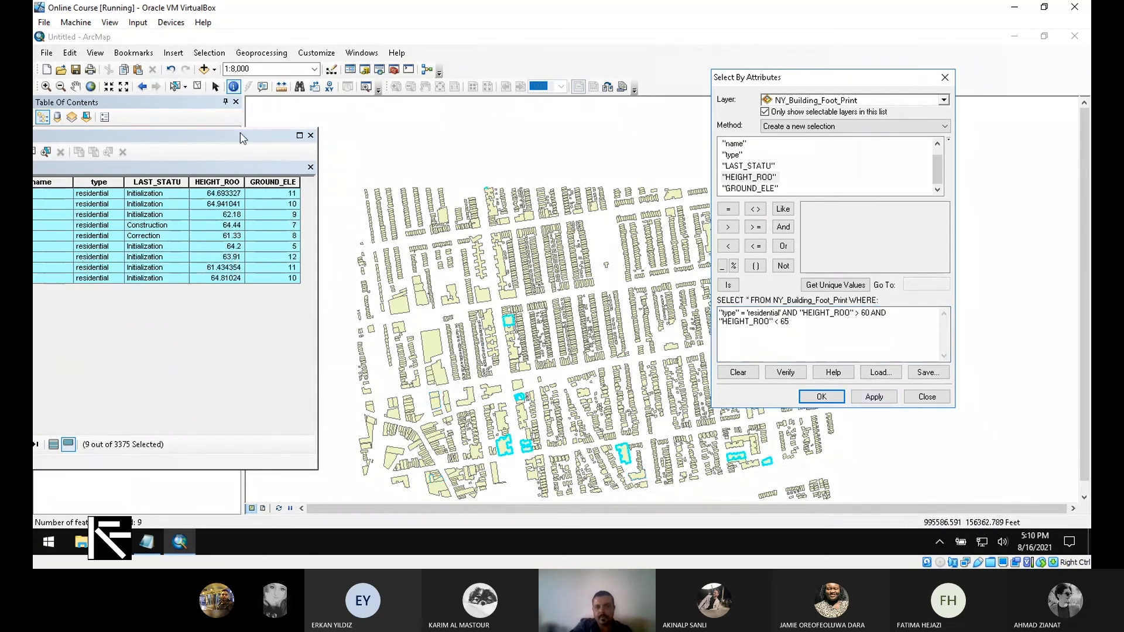
# - Replace 'residential' with 'service' as the building type in the query expression
pyautogui.click(359, 135)
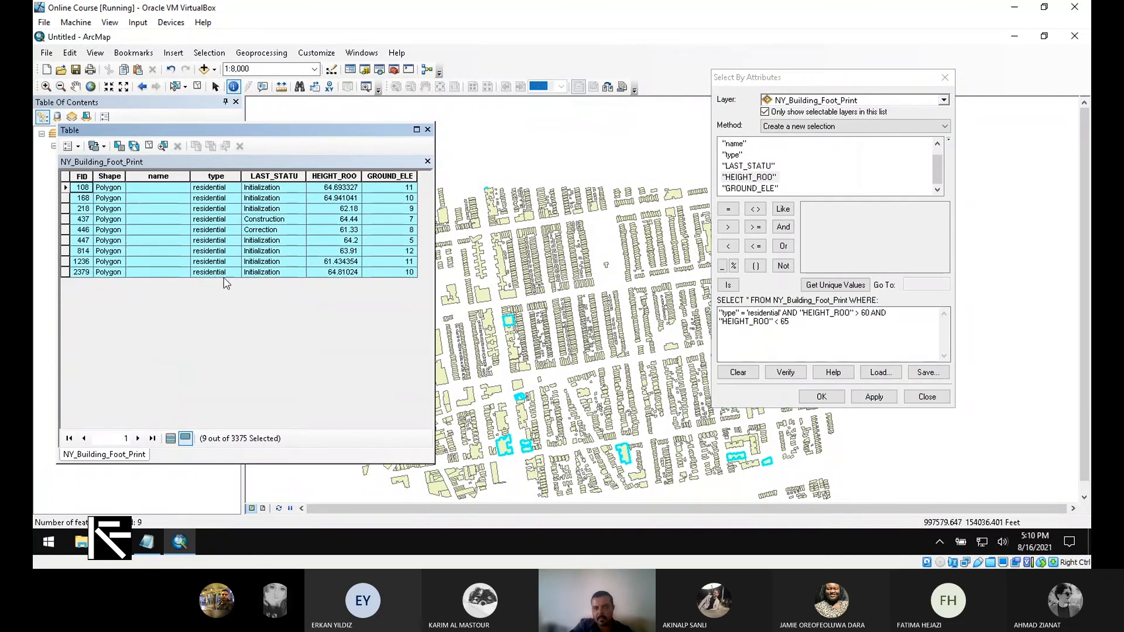
pyautogui.click(774, 314)
pyautogui.doubleClick(775, 315)
pyautogui.press('Delete')
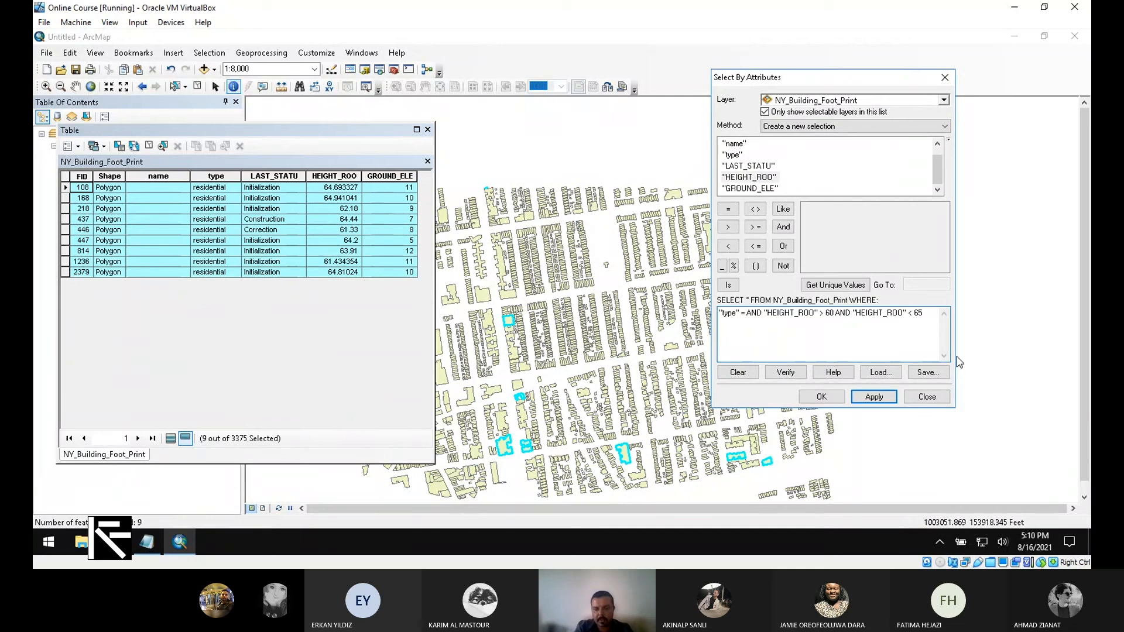
pyautogui.write("'")
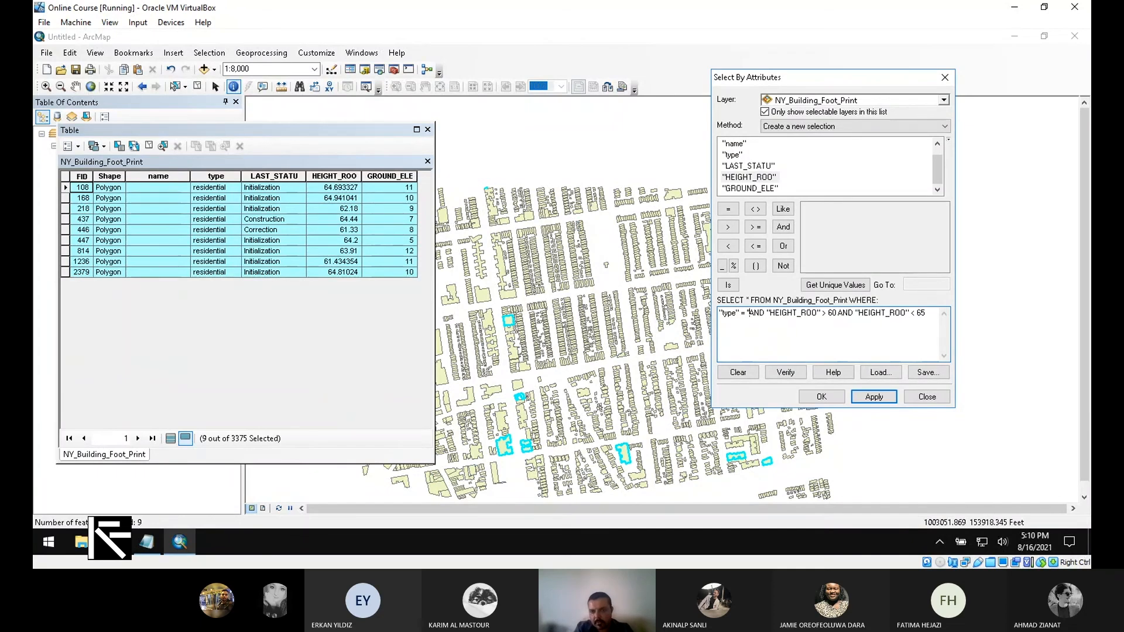
pyautogui.write("Service'")
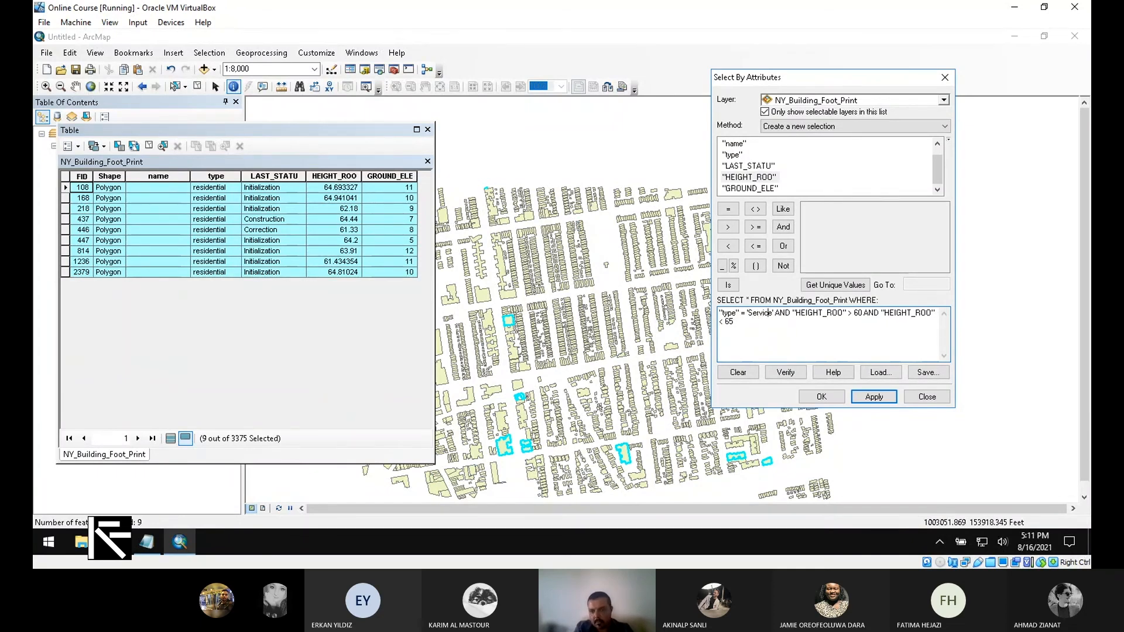
pyautogui.click(751, 314)
pyautogui.press('BackSpace')
# - Drop the height clauses from the service query to select all 67 service footprints
pyautogui.write('s')
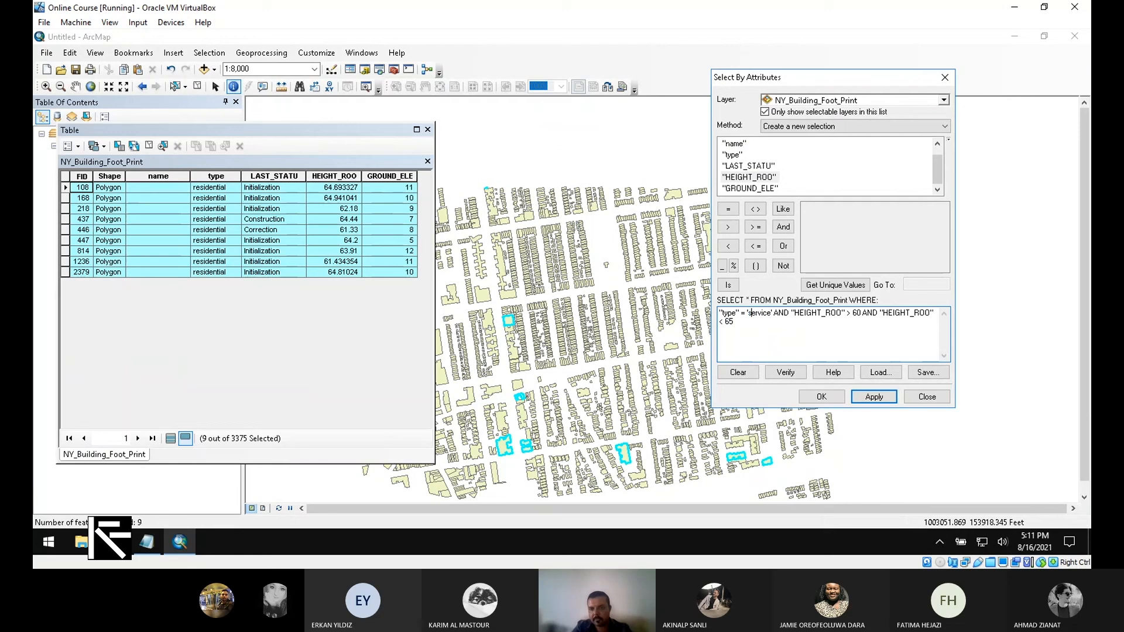
pyautogui.click(874, 397)
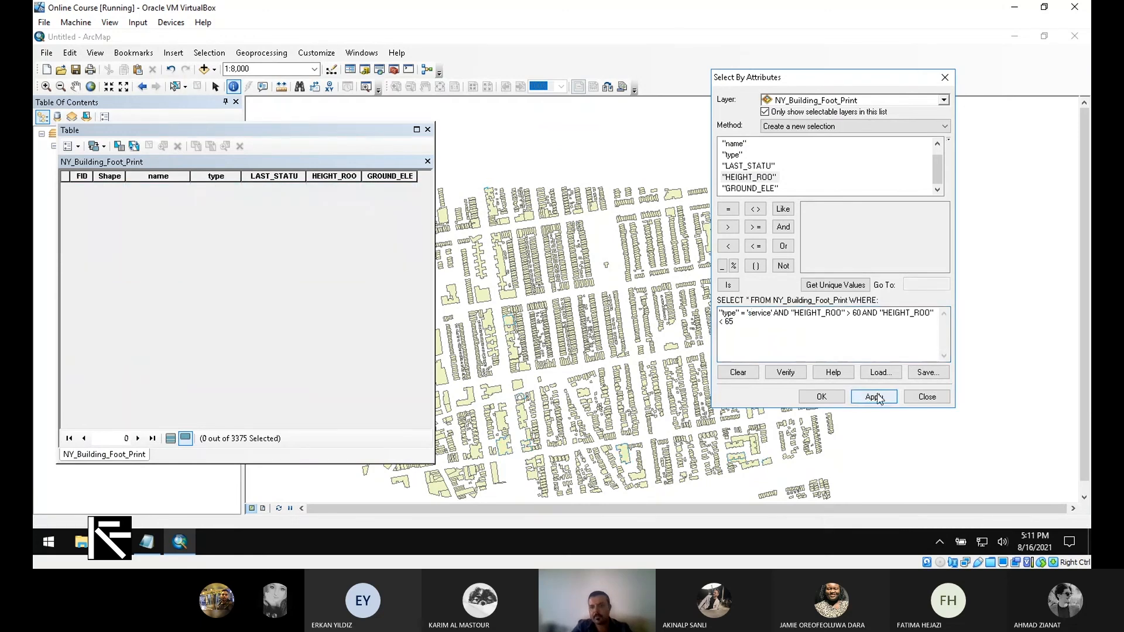
pyautogui.moveTo(792, 313); pyautogui.dragTo(968, 352)
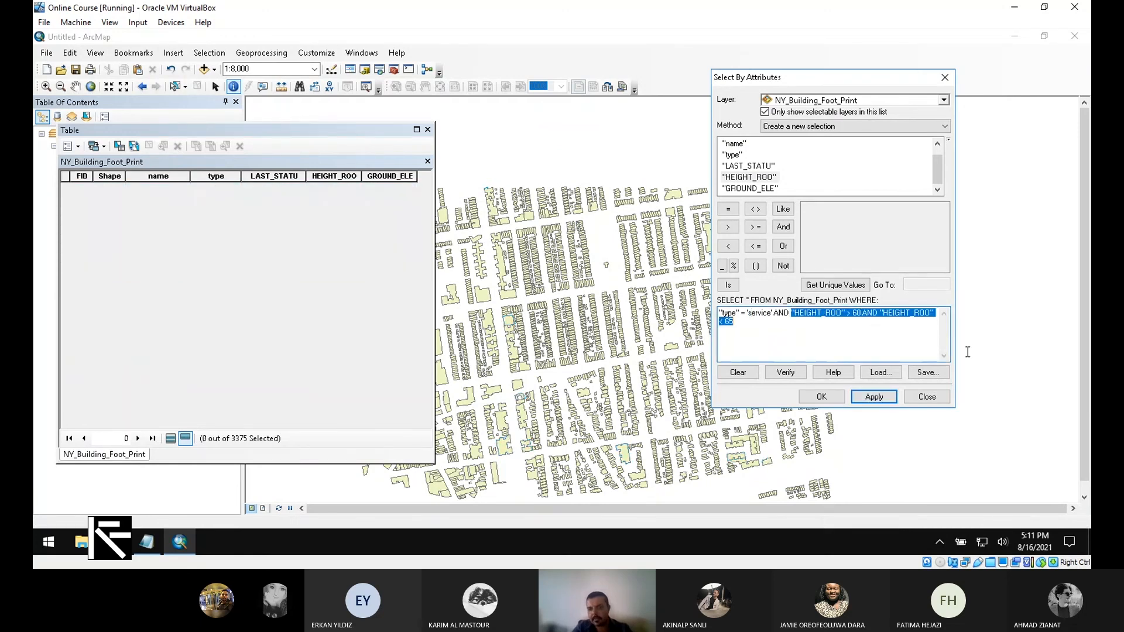
pyautogui.press('Delete')
pyautogui.doubleClick(785, 314)
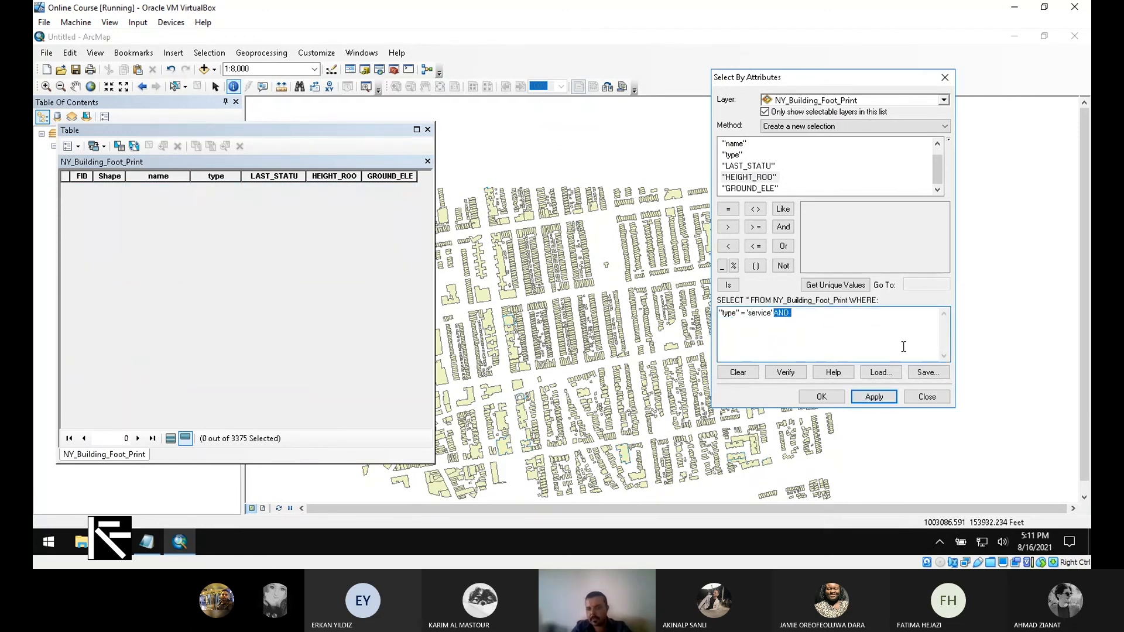
pyautogui.press('Delete')
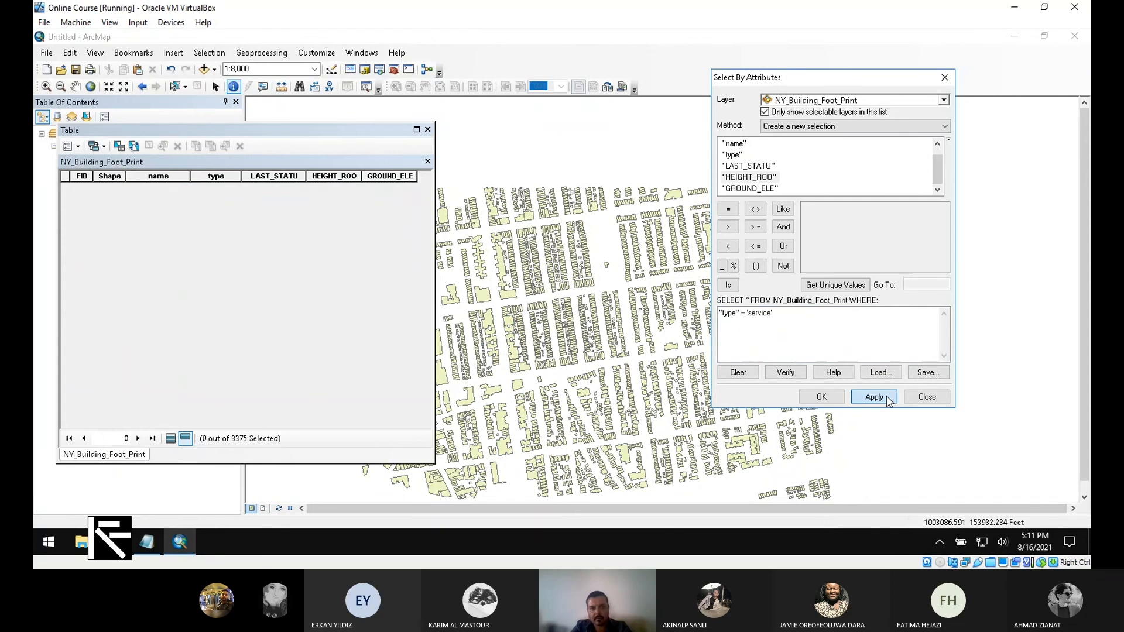
pyautogui.click(887, 398)
# - Paste the height range back with bounds 10 and 15 and apply, which fails as invalid SQL
pyautogui.click(425, 199)
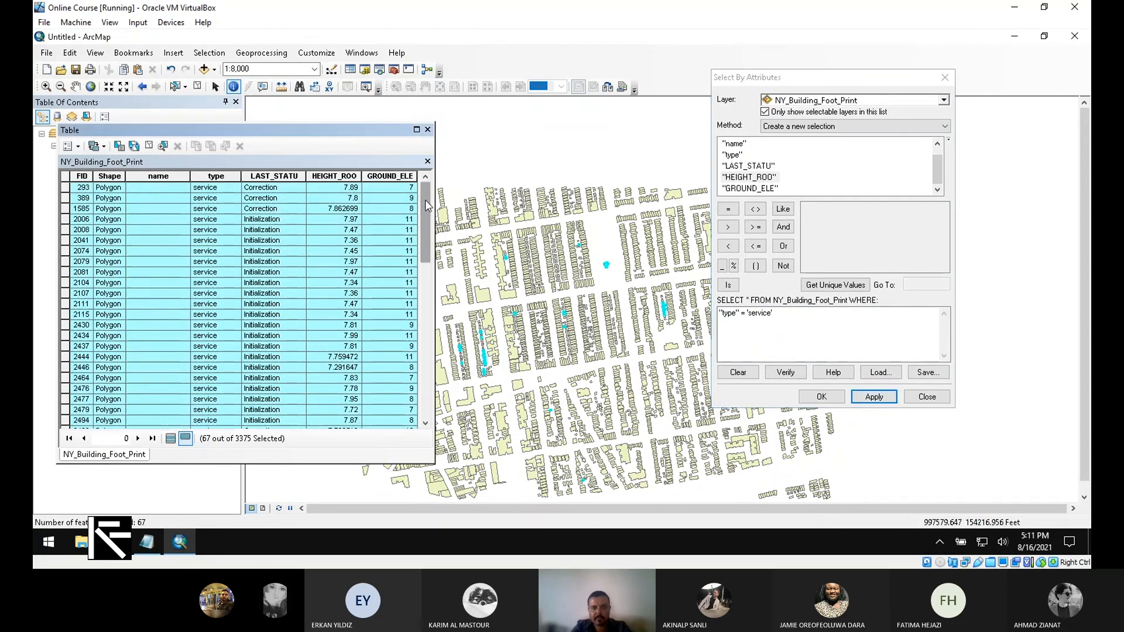
pyautogui.moveTo(425, 199); pyautogui.dragTo(391, 342)
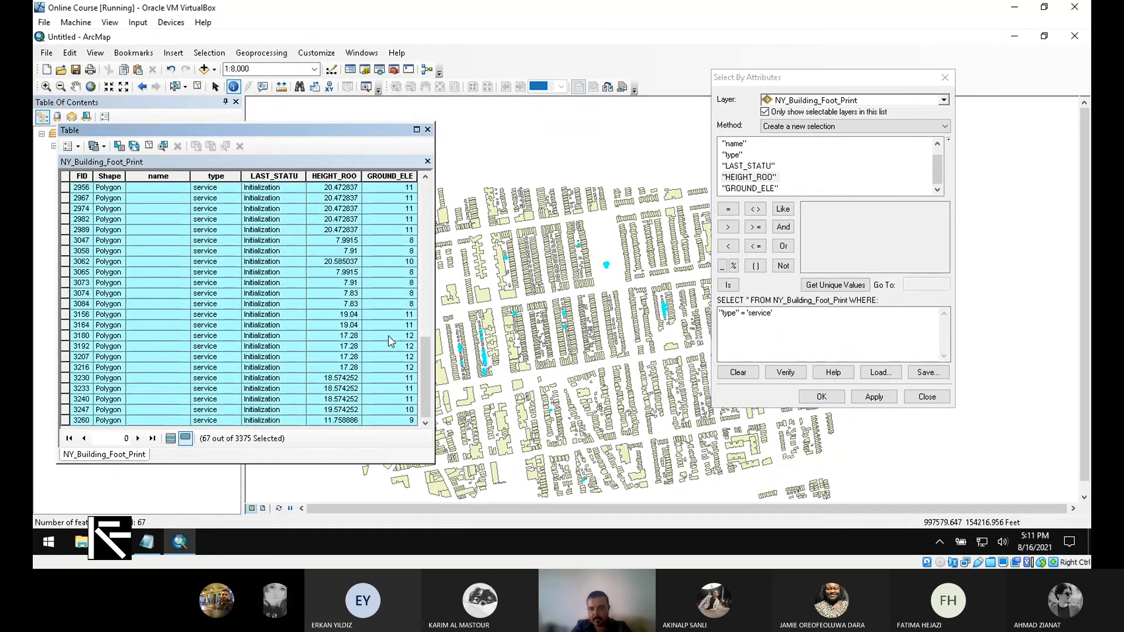
pyautogui.click(830, 323)
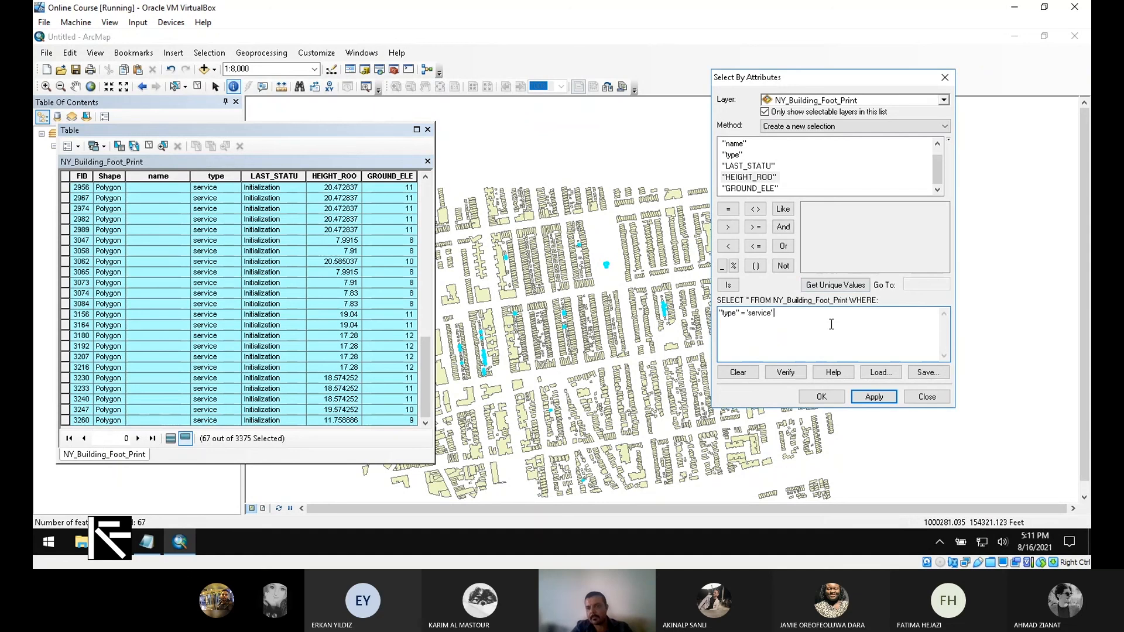
pyautogui.write('"HEIGHT_ROO" > 30 AND "HEIGHT_ROO" < 65')
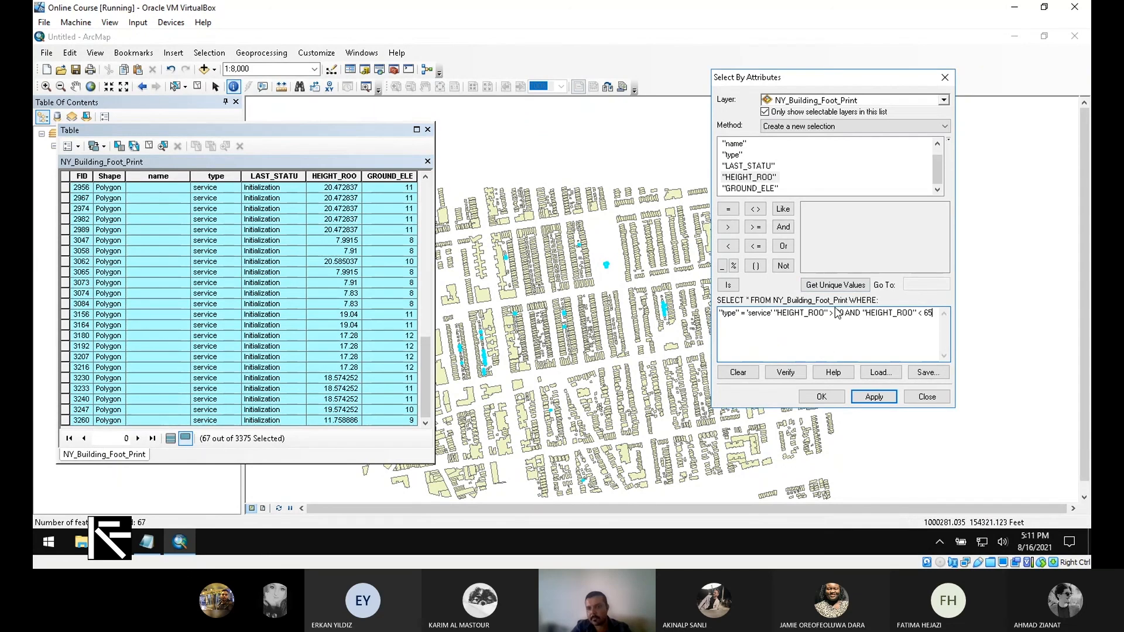
pyautogui.doubleClick(838, 314)
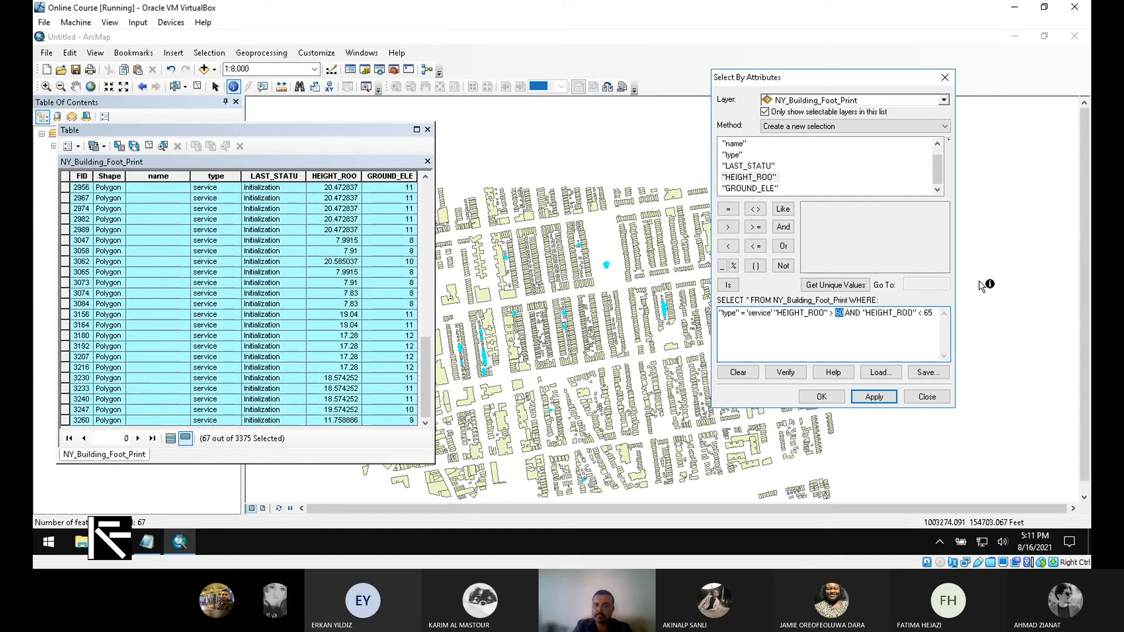
pyautogui.write('10')
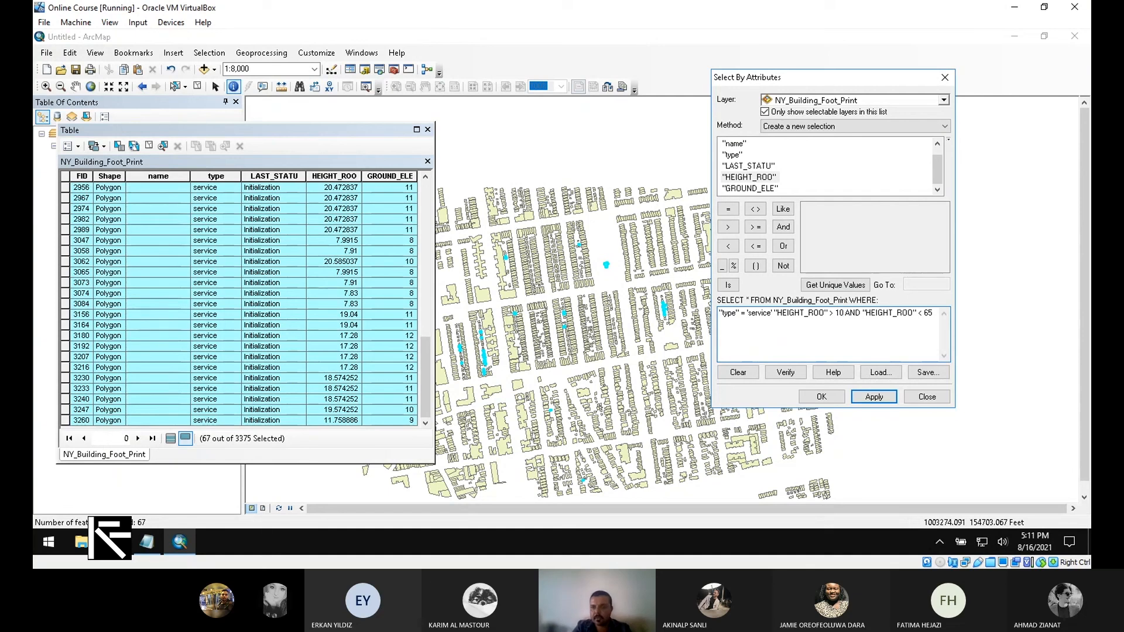
pyautogui.press('BackSpace')
pyautogui.press('BackSpace')
pyautogui.write('15')
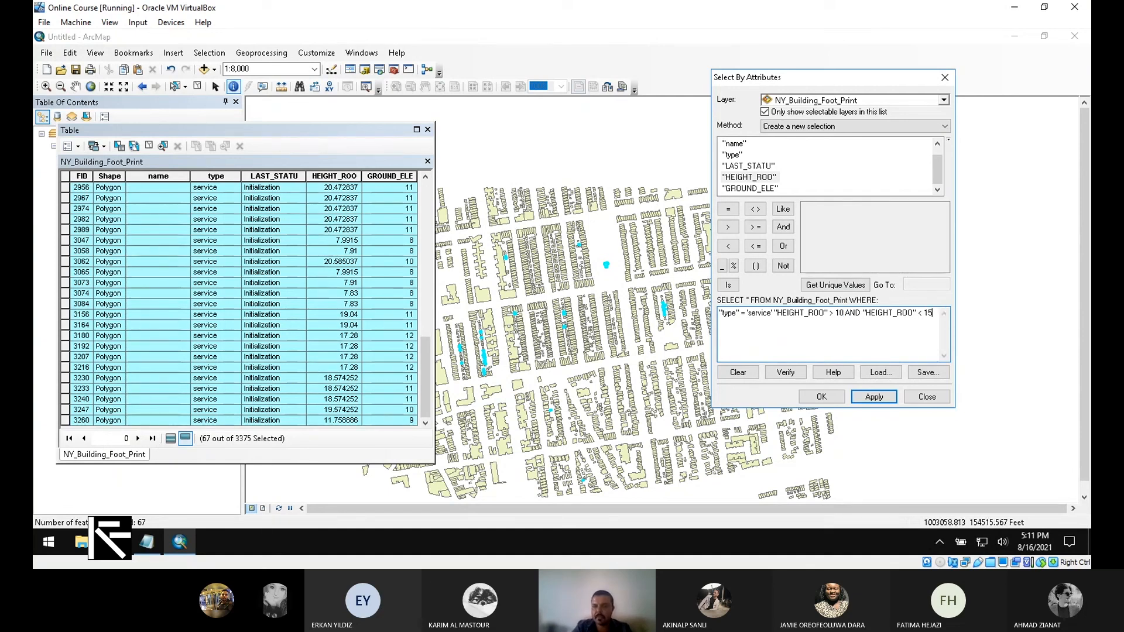
pyautogui.click(895, 400)
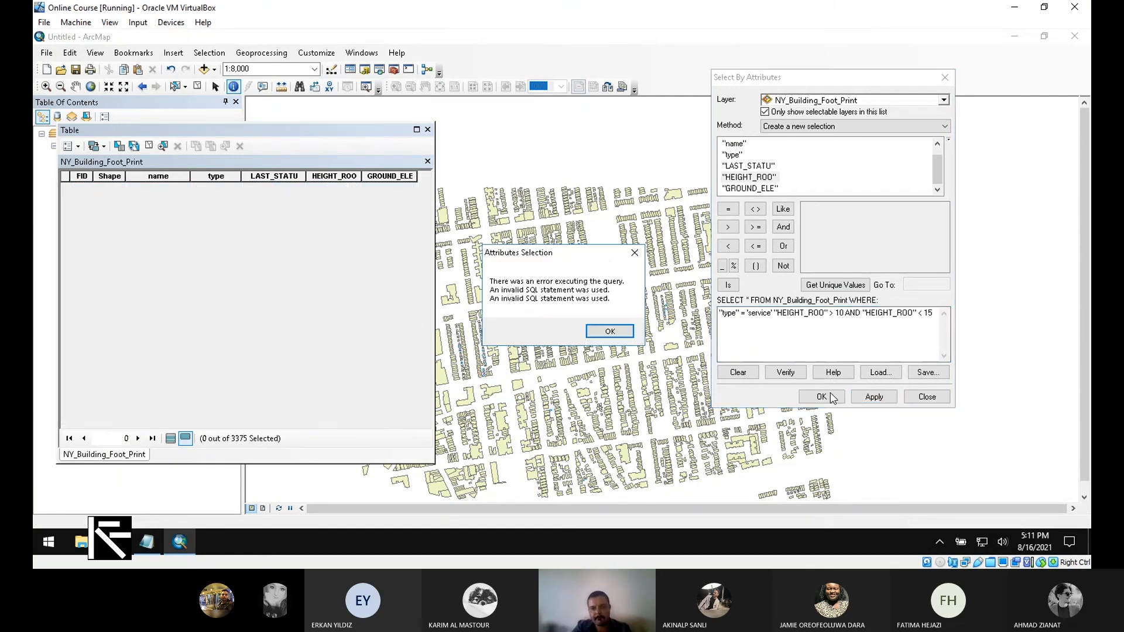
# - Swap the height bounds to 15 and 10 and add the missing AND, retrying the query
pyautogui.click(613, 331)
pyautogui.moveTo(937, 315); pyautogui.dragTo(929, 314)
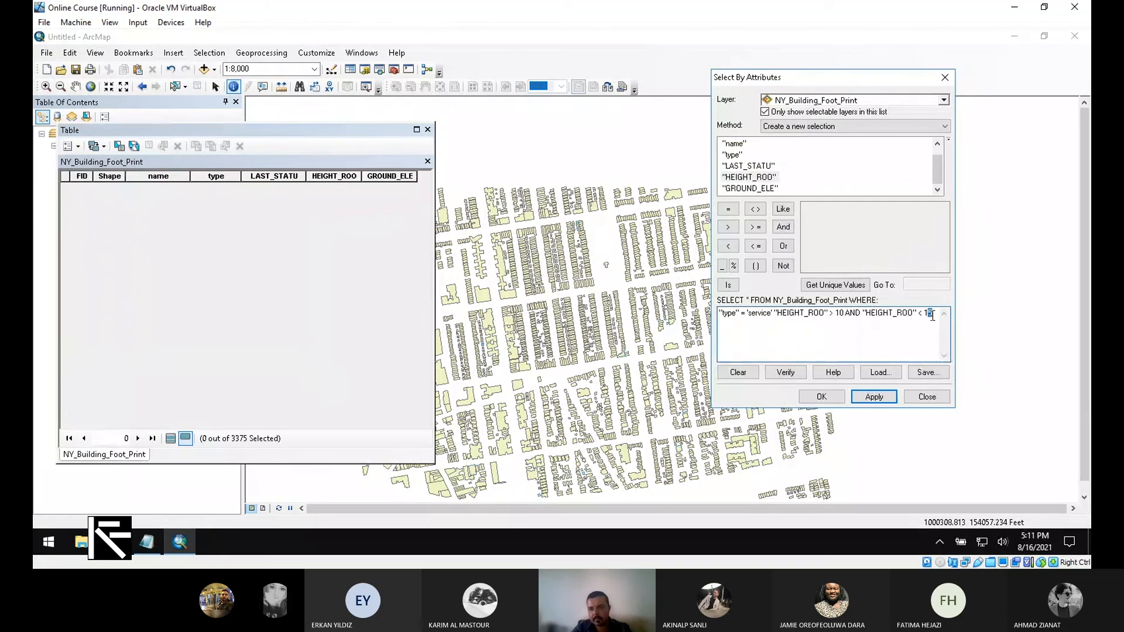
pyautogui.write('0')
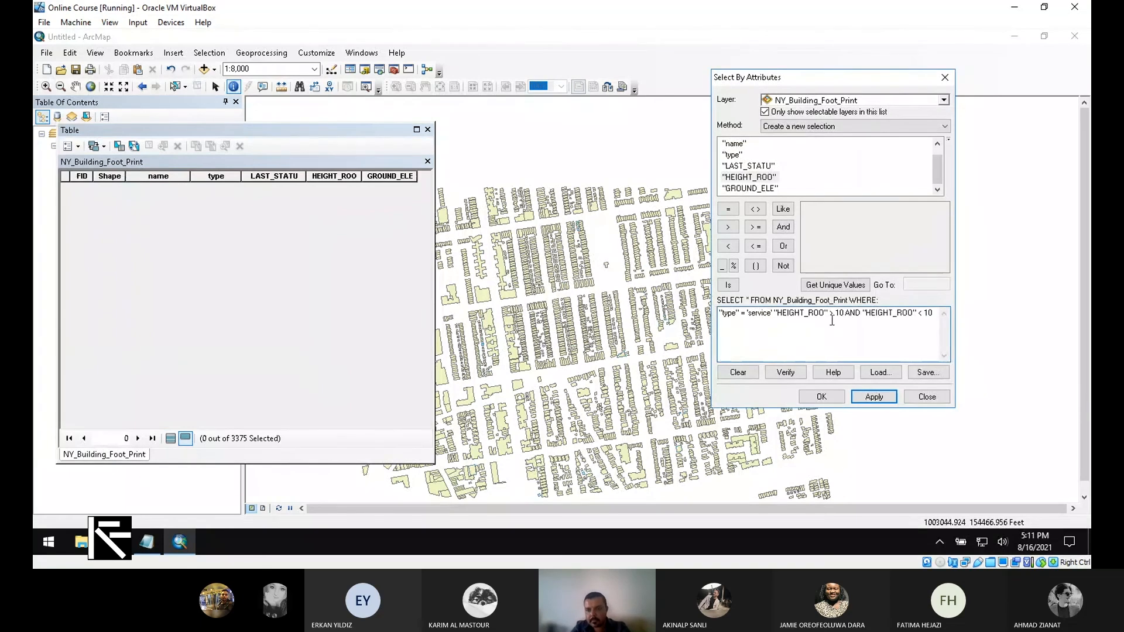
pyautogui.moveTo(845, 315); pyautogui.dragTo(842, 314)
pyautogui.write('5')
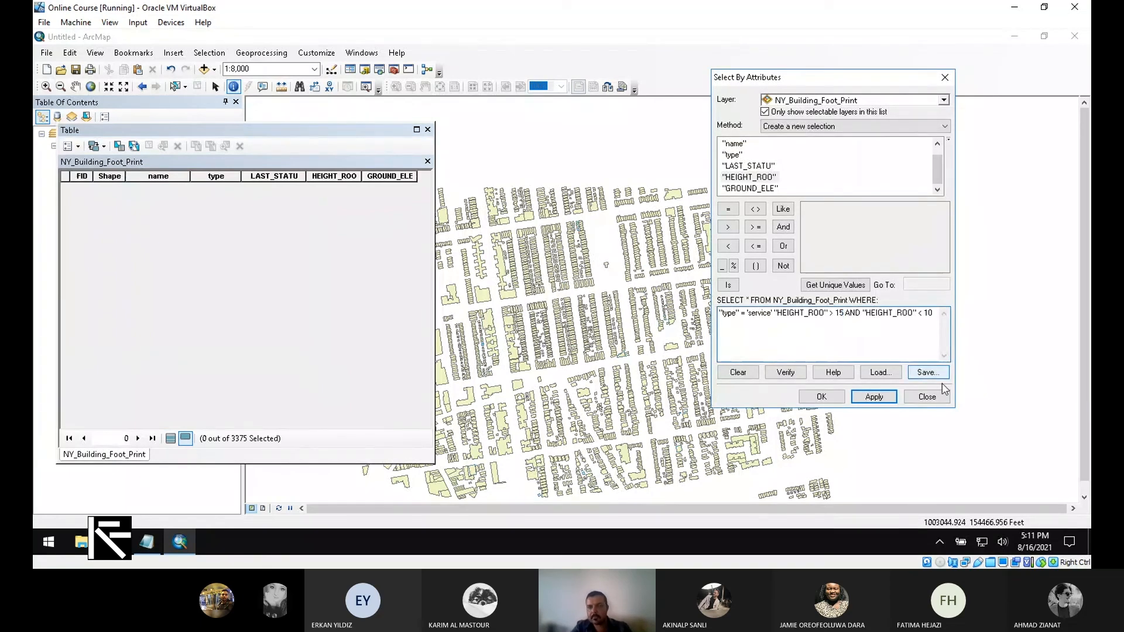
pyautogui.click(875, 397)
pyautogui.click(610, 332)
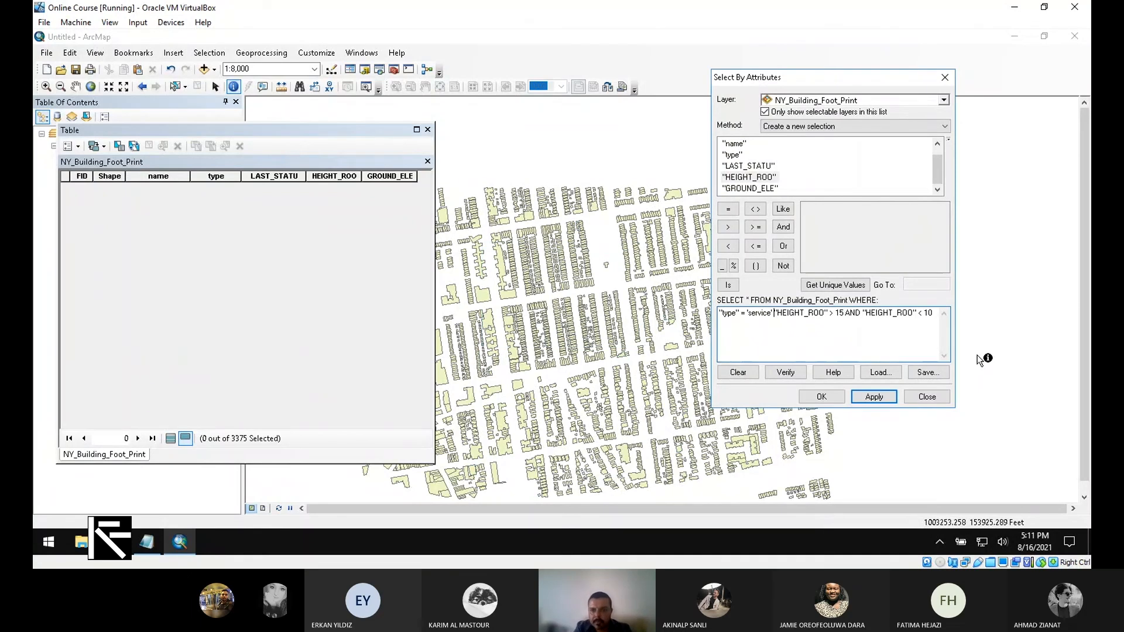
pyautogui.write('AND')
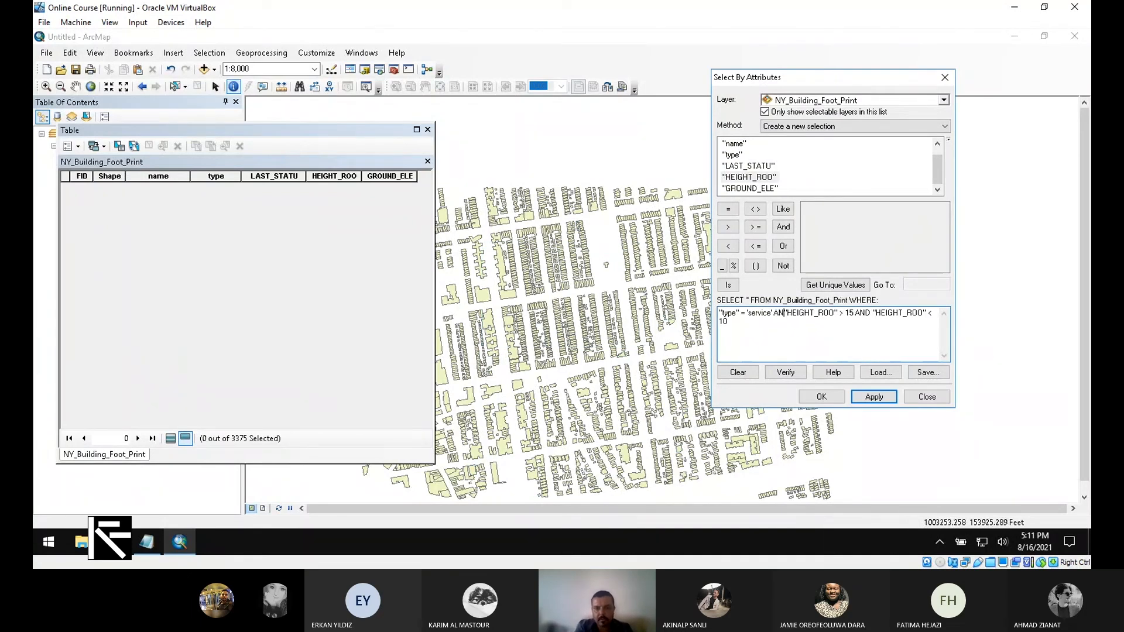
pyautogui.click(891, 401)
# - Make the query "HEIGHT_ROO" < 15 AND "HEIGHT_ROO" > 10 and apply, selecting 2 footprints
pyautogui.click(859, 317)
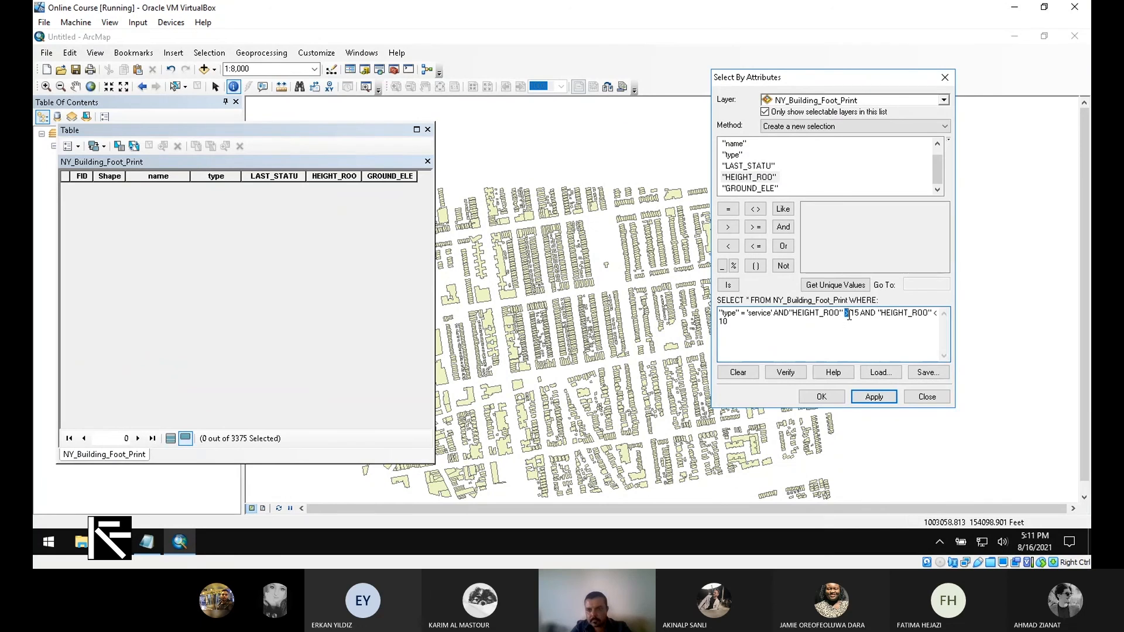
pyautogui.click(728, 246)
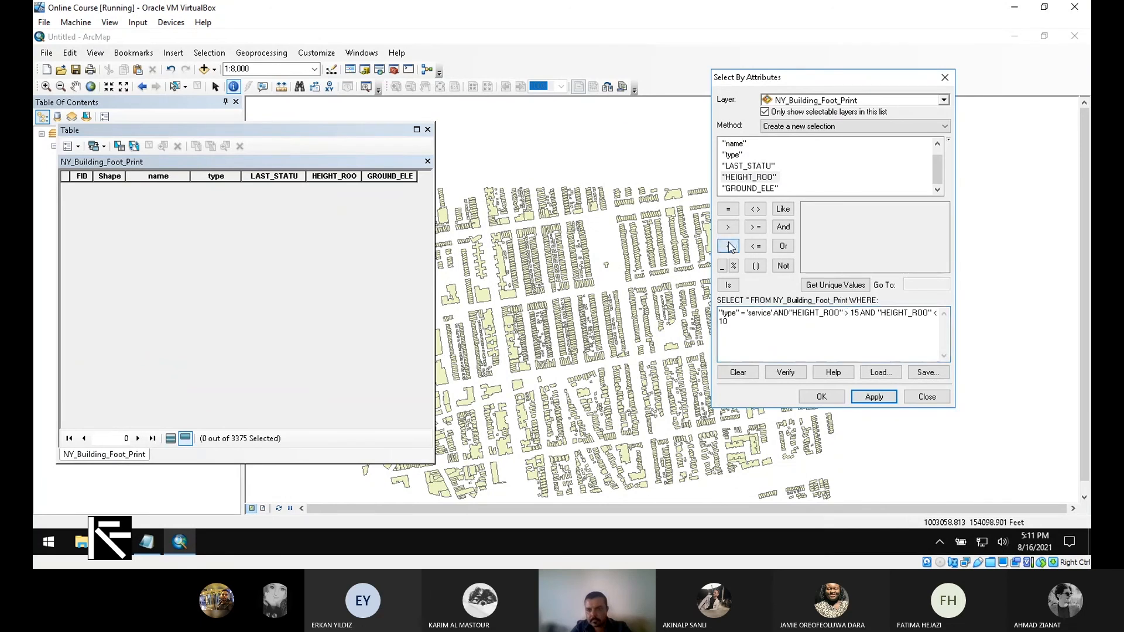
pyautogui.doubleClick(935, 315)
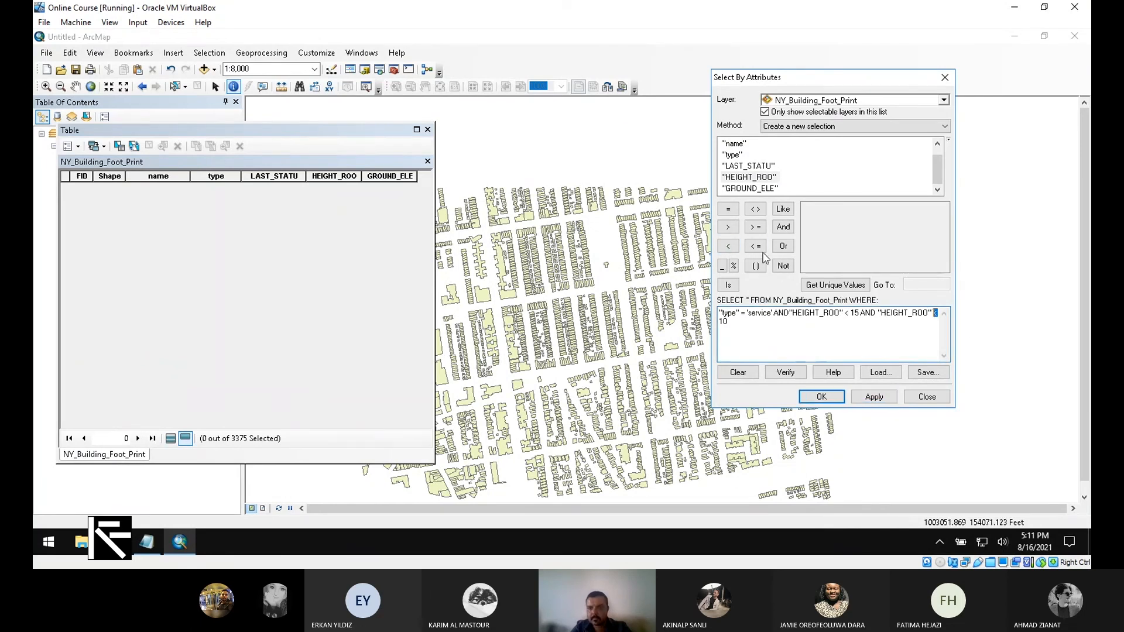
pyautogui.click(728, 226)
pyautogui.click(866, 398)
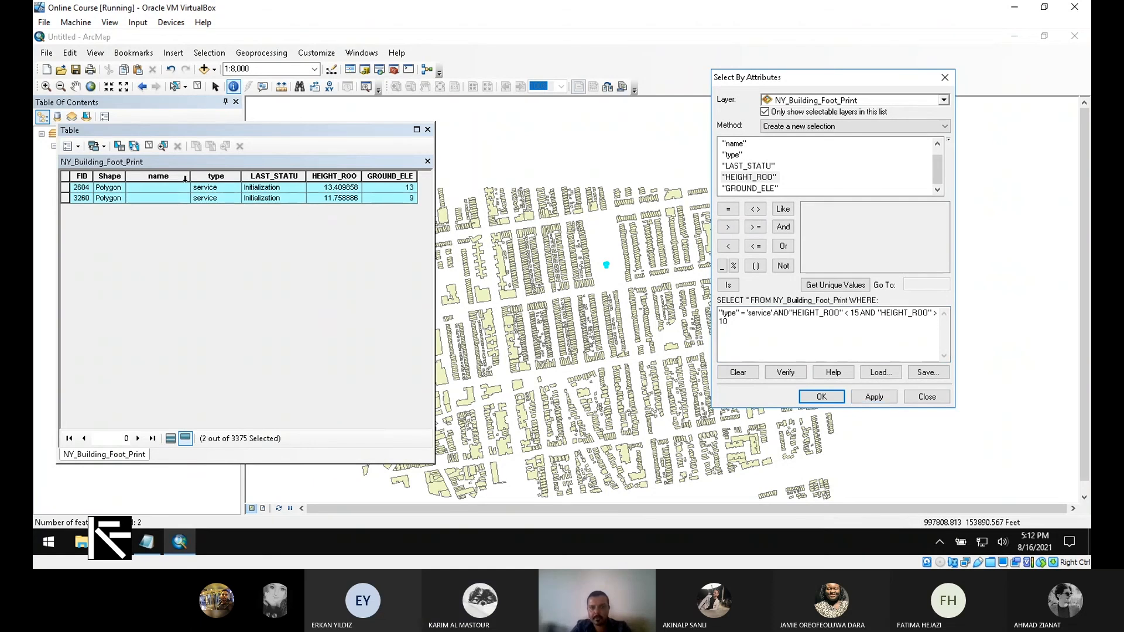
# - Move the attribute table aside and back, then close it and the Select By Attributes dialog
pyautogui.moveTo(185, 130); pyautogui.dragTo(107, 200)
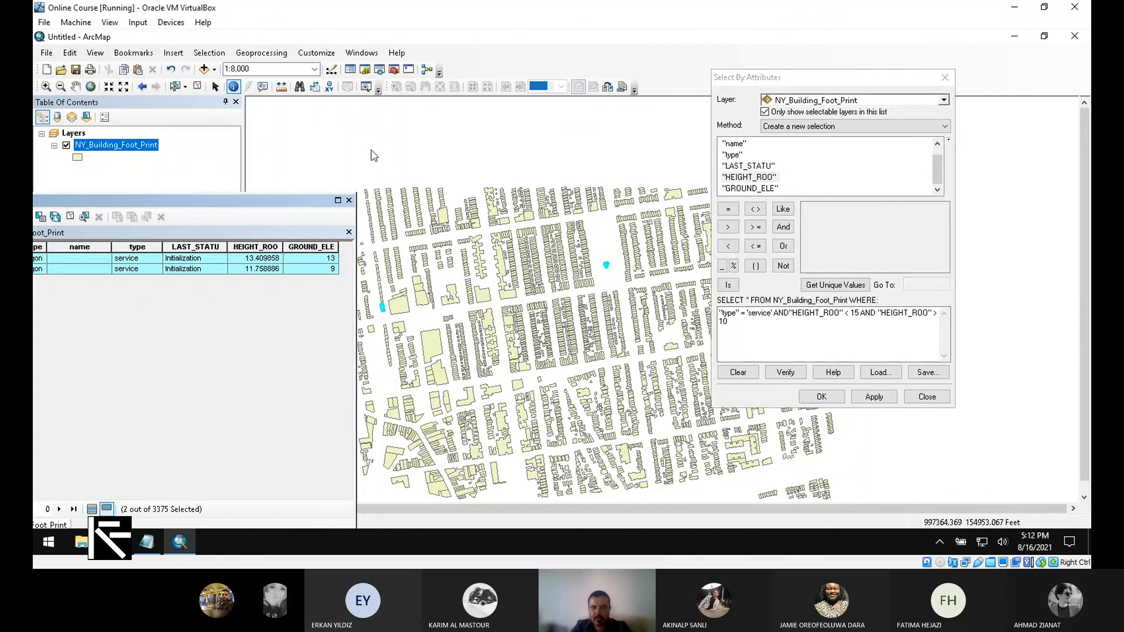
pyautogui.moveTo(246, 200); pyautogui.dragTo(378, 131)
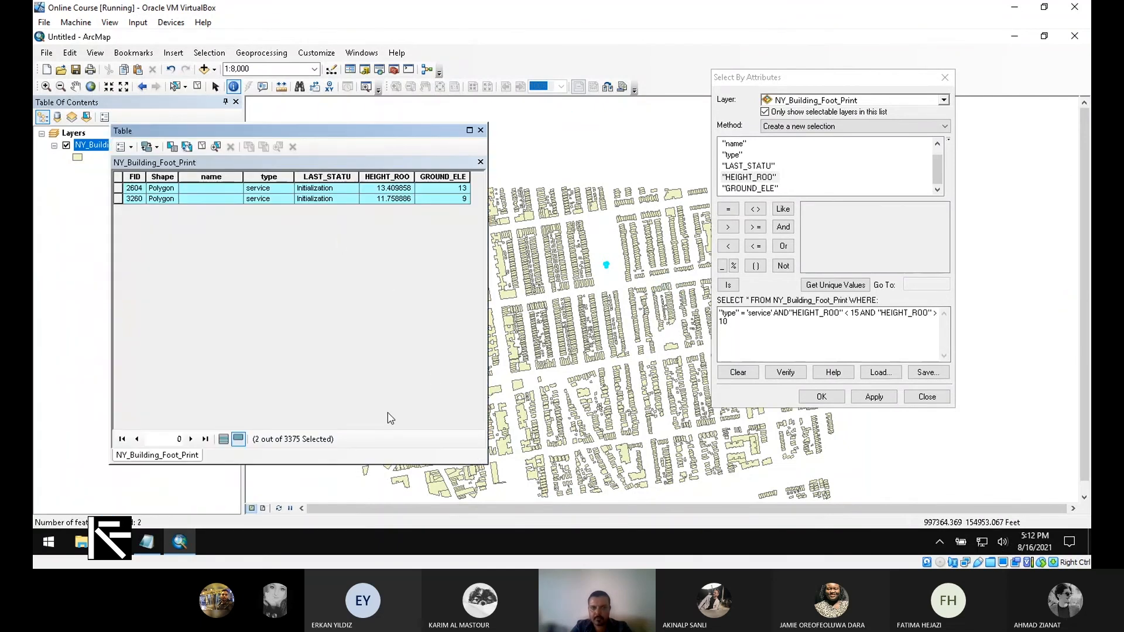
pyautogui.click(482, 131)
pyautogui.click(946, 78)
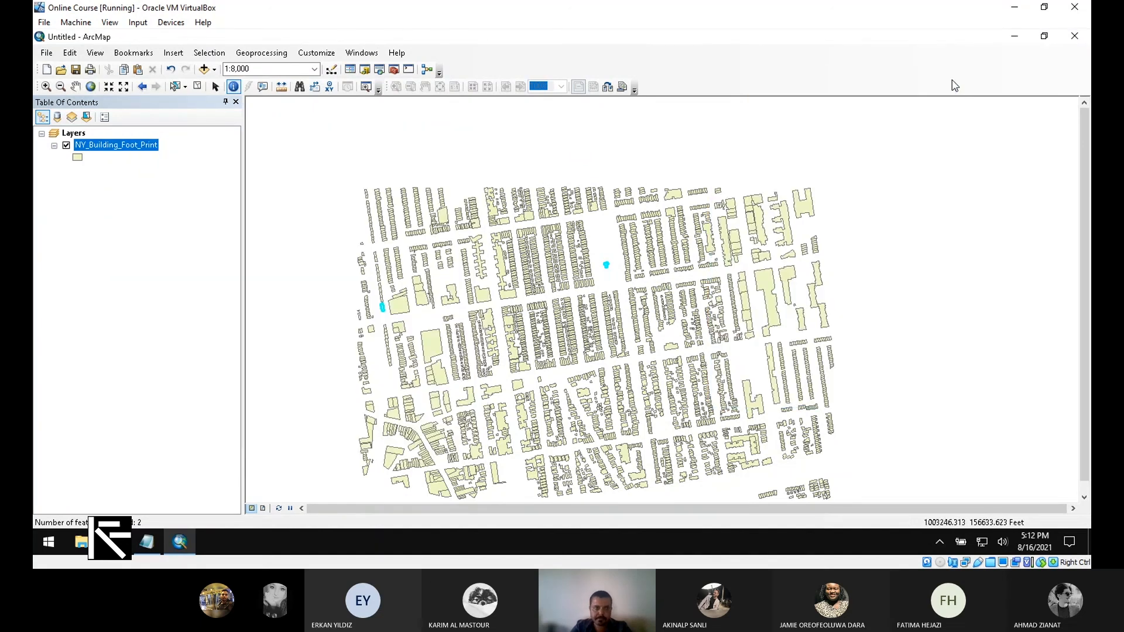
# - Clear the building selection and reopen the NY_Building_Foot_Print attribute table, showing 0 of 3375 selected
pyautogui.click(175, 86)
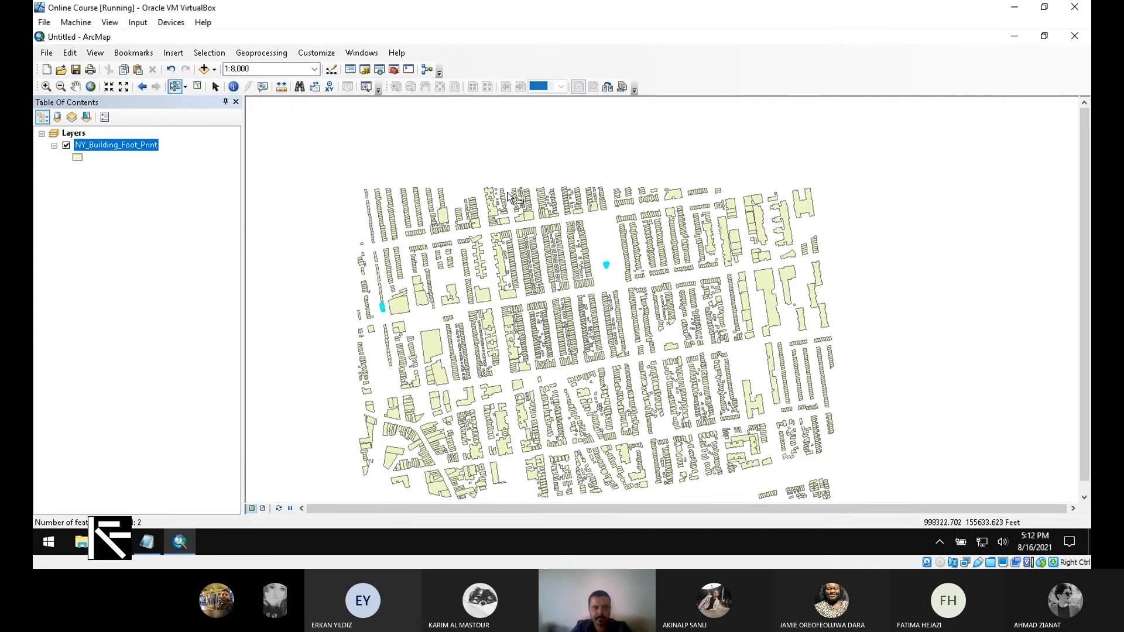
pyautogui.click(596, 199)
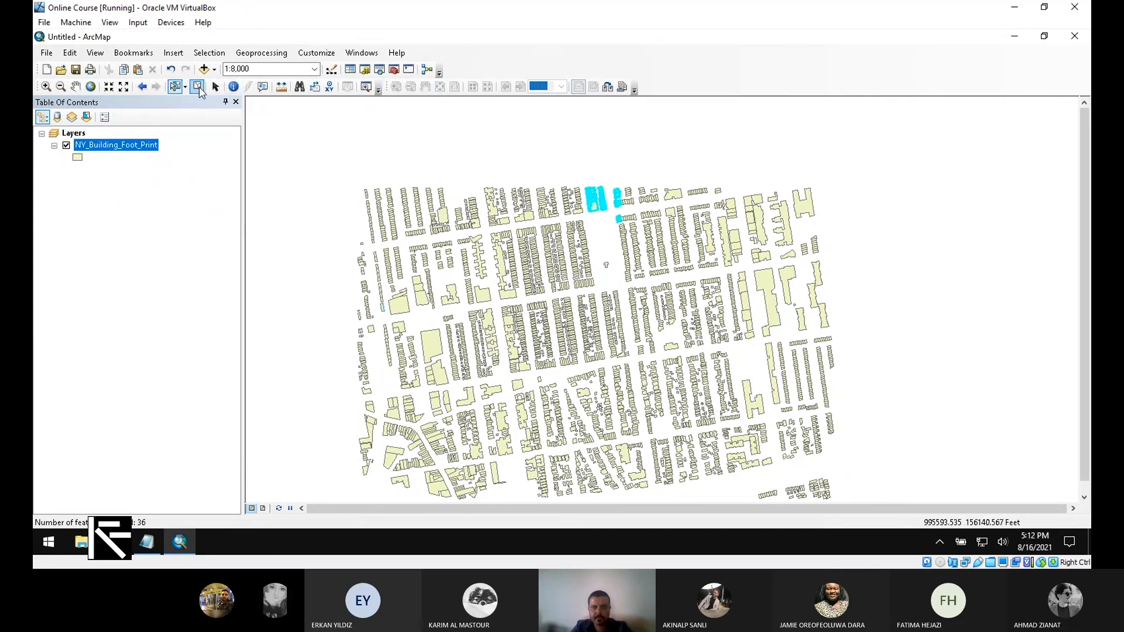
pyautogui.click(197, 86)
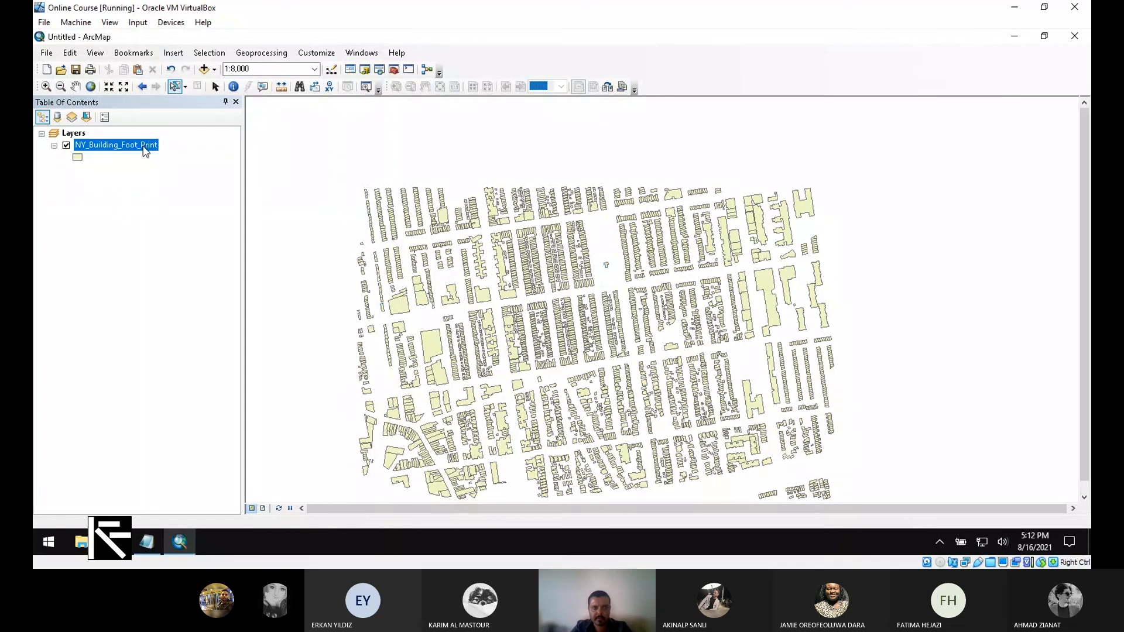
pyautogui.rightClick(144, 147)
pyautogui.click(199, 185)
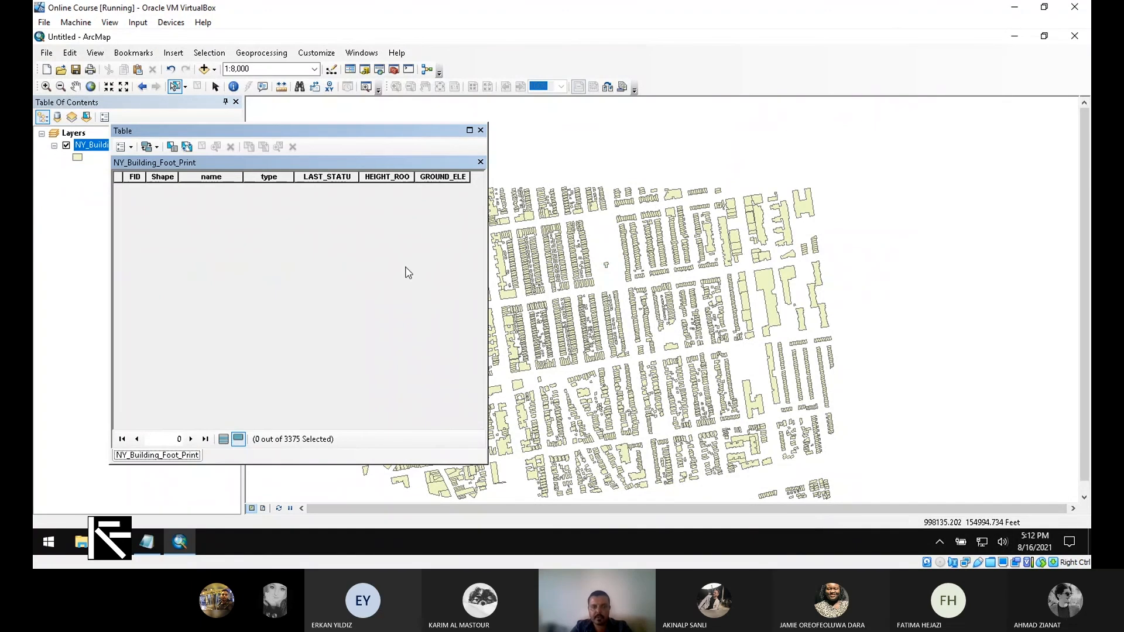
pyautogui.moveTo(396, 129); pyautogui.dragTo(503, 150)
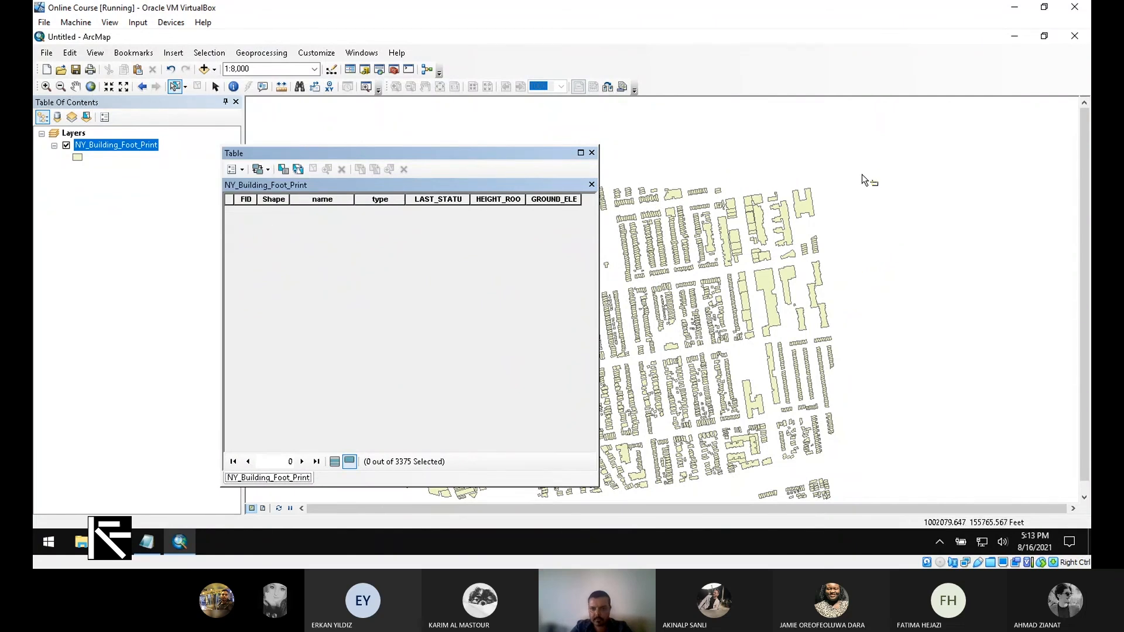
# - Box-select the top-row footprints until 8 residential buildings (FIDs 908–919) are selected
pyautogui.moveTo(861, 166); pyautogui.dragTo(683, 406)
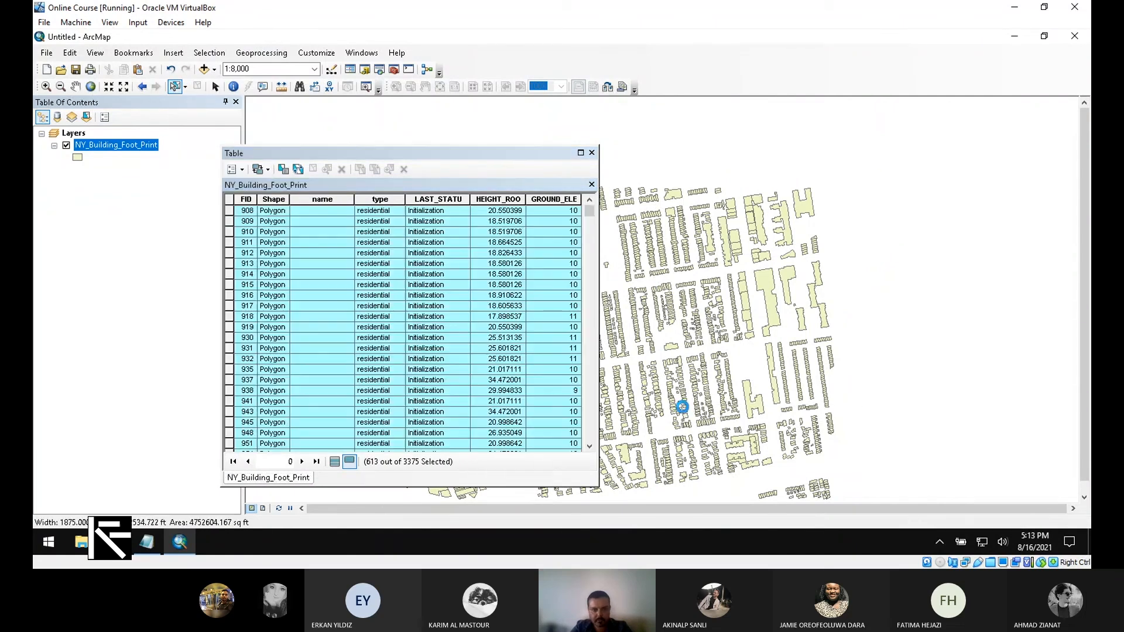
pyautogui.click(683, 407)
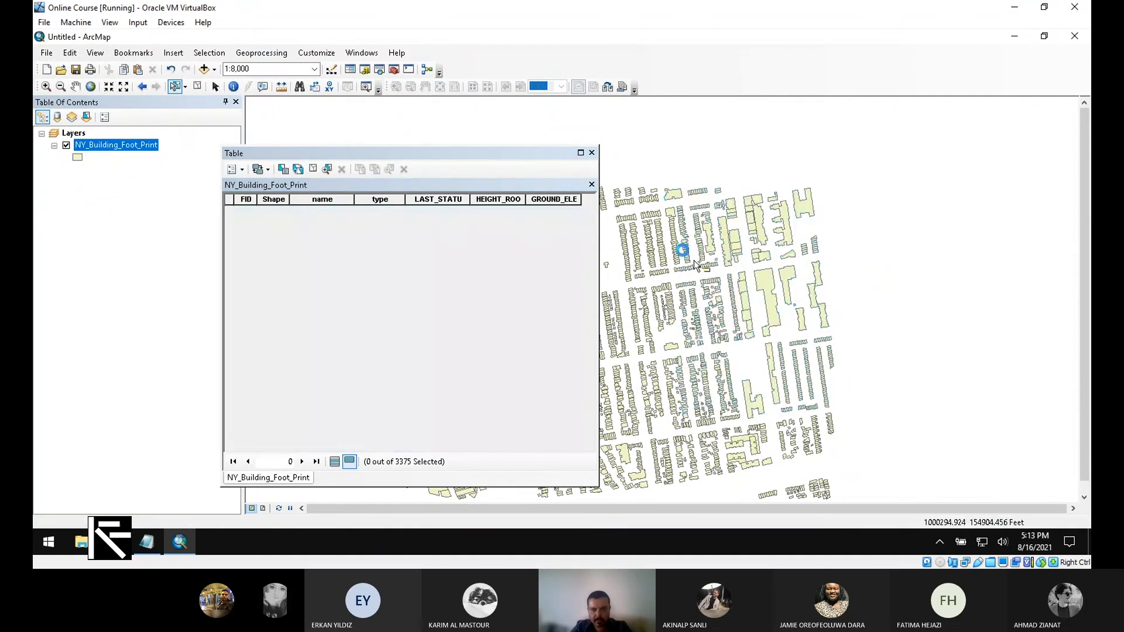
pyautogui.moveTo(715, 175); pyautogui.dragTo(695, 209)
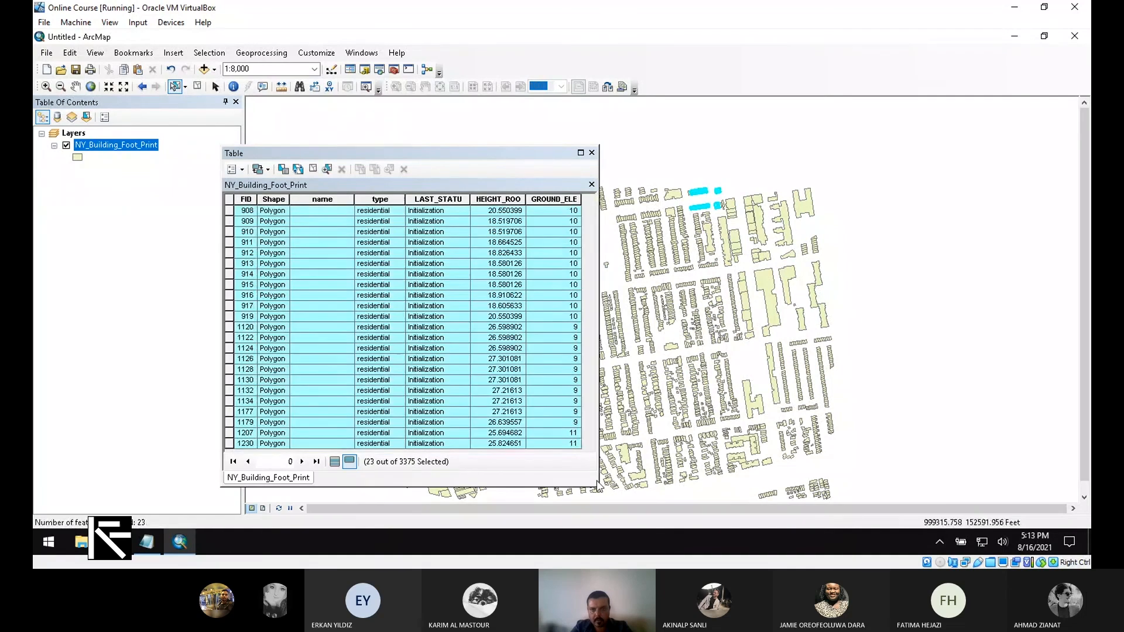
pyautogui.moveTo(730, 172); pyautogui.dragTo(697, 194)
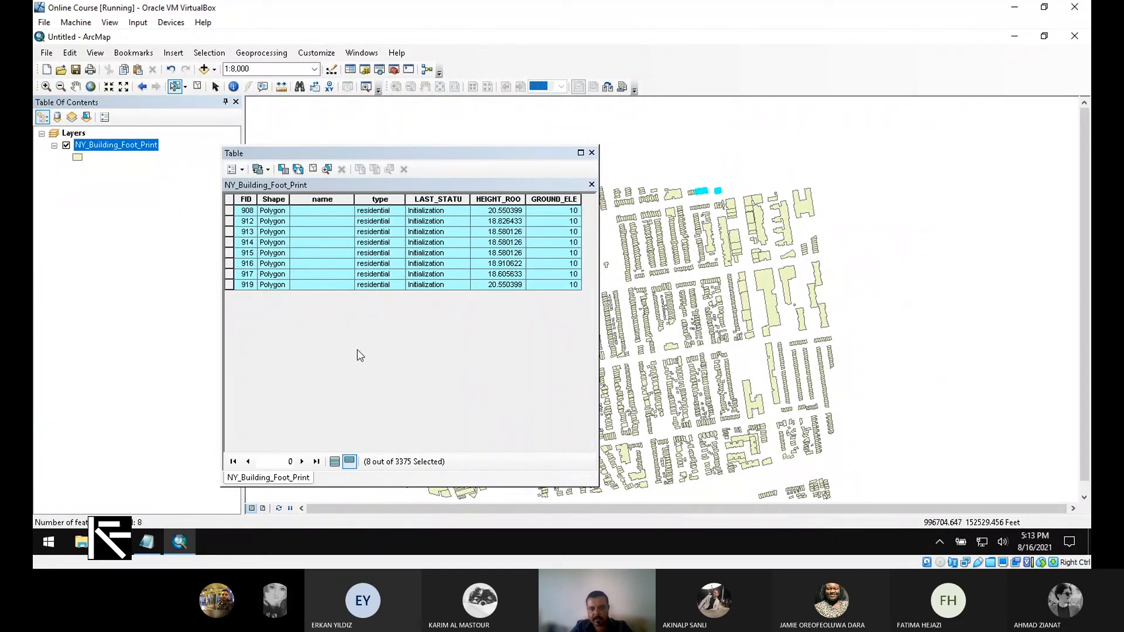
# - Toggle the table between all and selected records and page through the listing
pyautogui.click(335, 462)
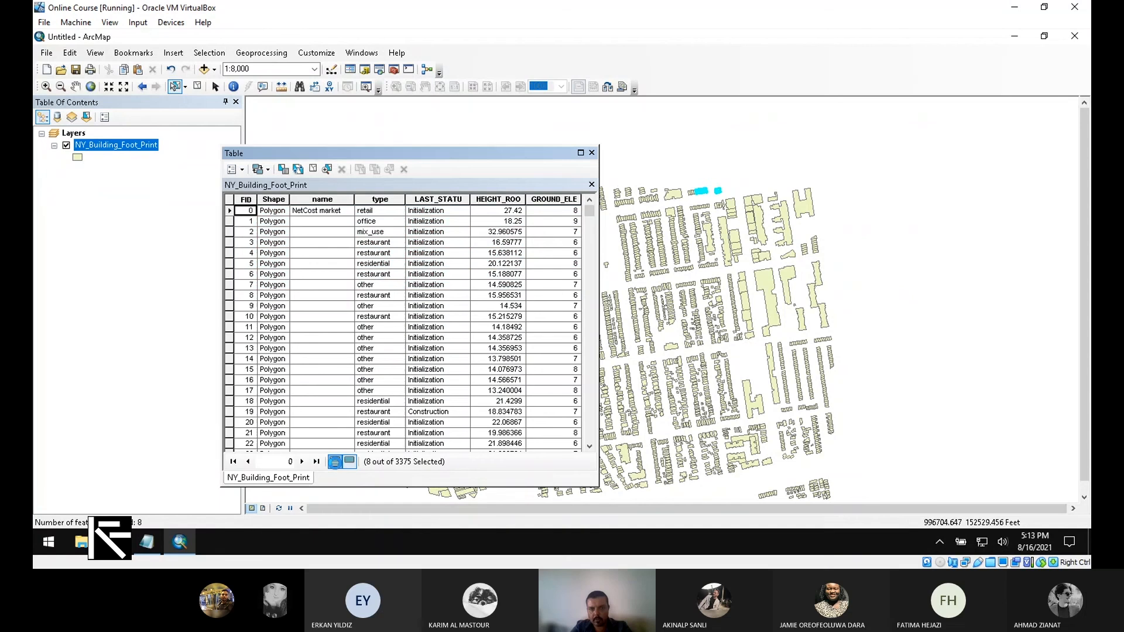
pyautogui.moveTo(590, 212)
pyautogui.mouseDown()
pyautogui.moveTo(576, 437)
pyautogui.moveTo(589, 205)
pyautogui.mouseUp()
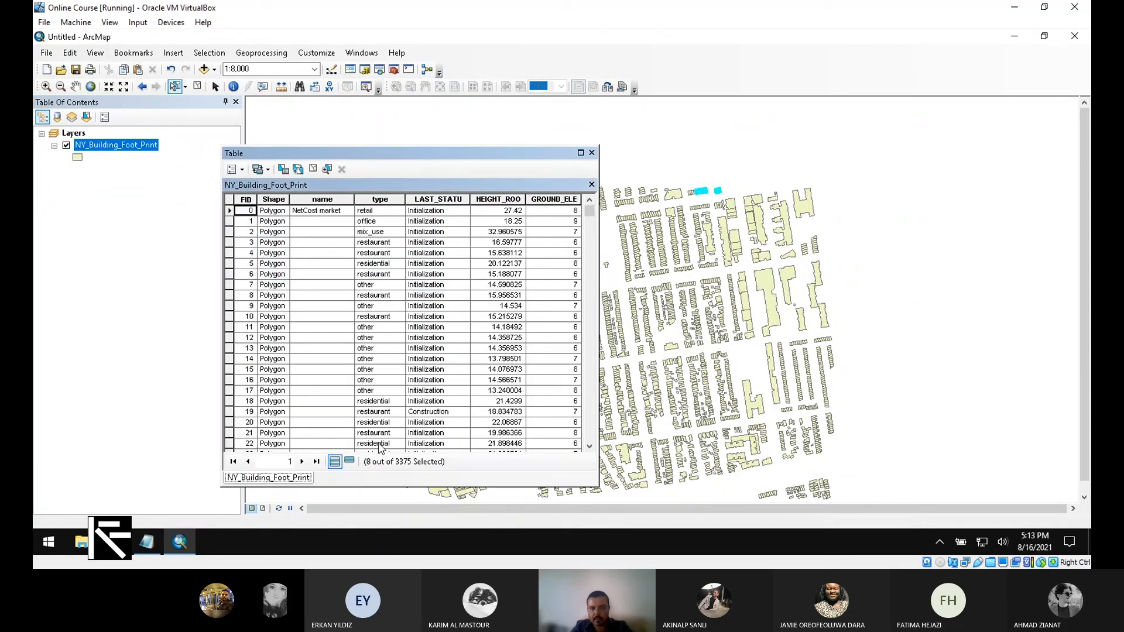
pyautogui.click(350, 462)
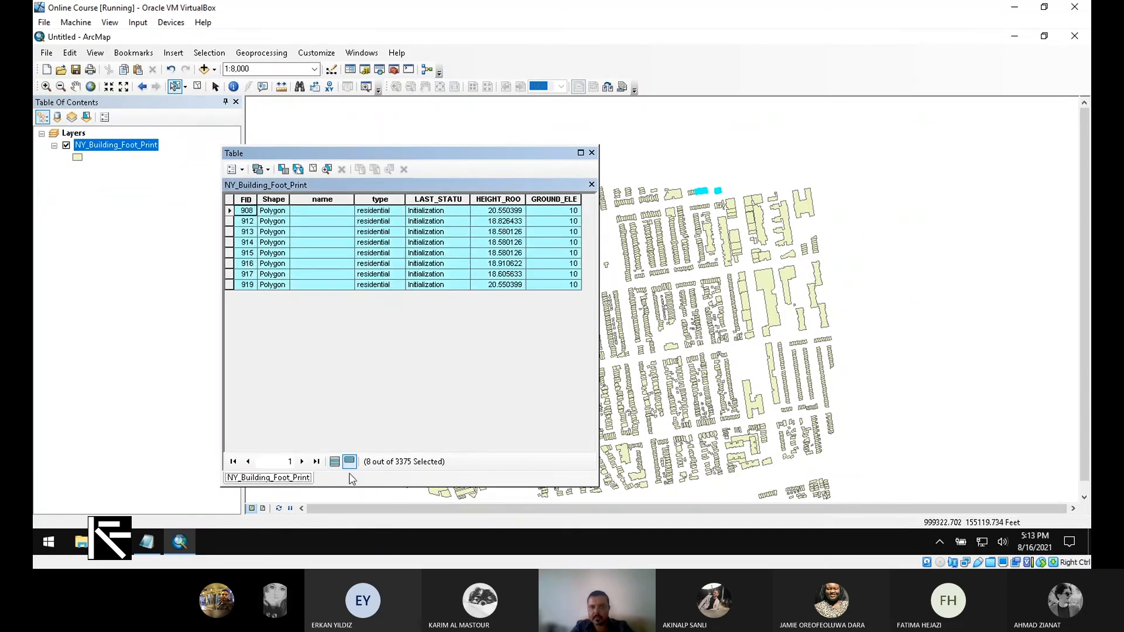
pyautogui.click(335, 462)
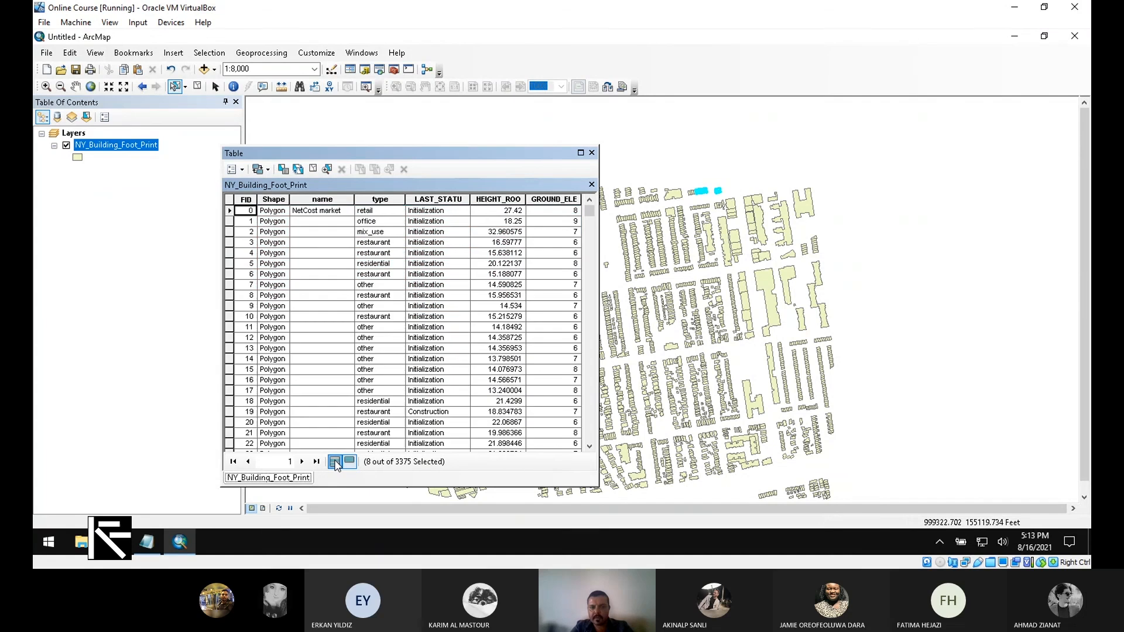
pyautogui.click(592, 247)
pyautogui.click(592, 247)
pyautogui.click(592, 264)
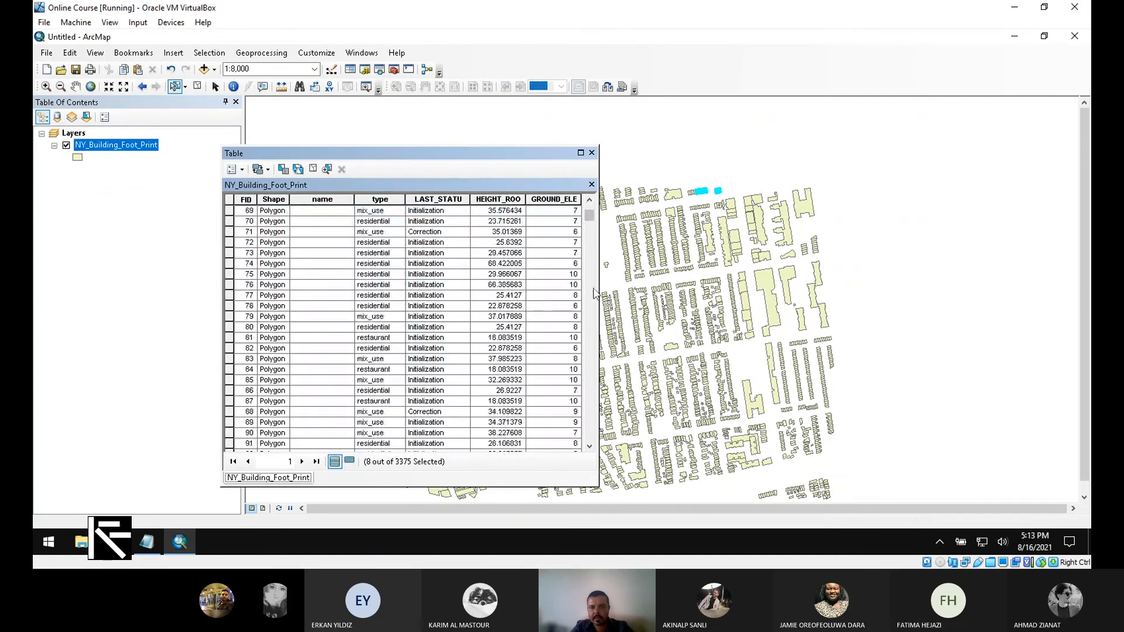
pyautogui.click(593, 284)
pyautogui.click(593, 289)
pyautogui.click(593, 289)
# - Box-select the upper map area to get 863 of 3375 footprints and review them in the table
pyautogui.moveTo(831, 166); pyautogui.dragTo(629, 393)
pyautogui.moveTo(590, 221); pyautogui.dragTo(589, 287)
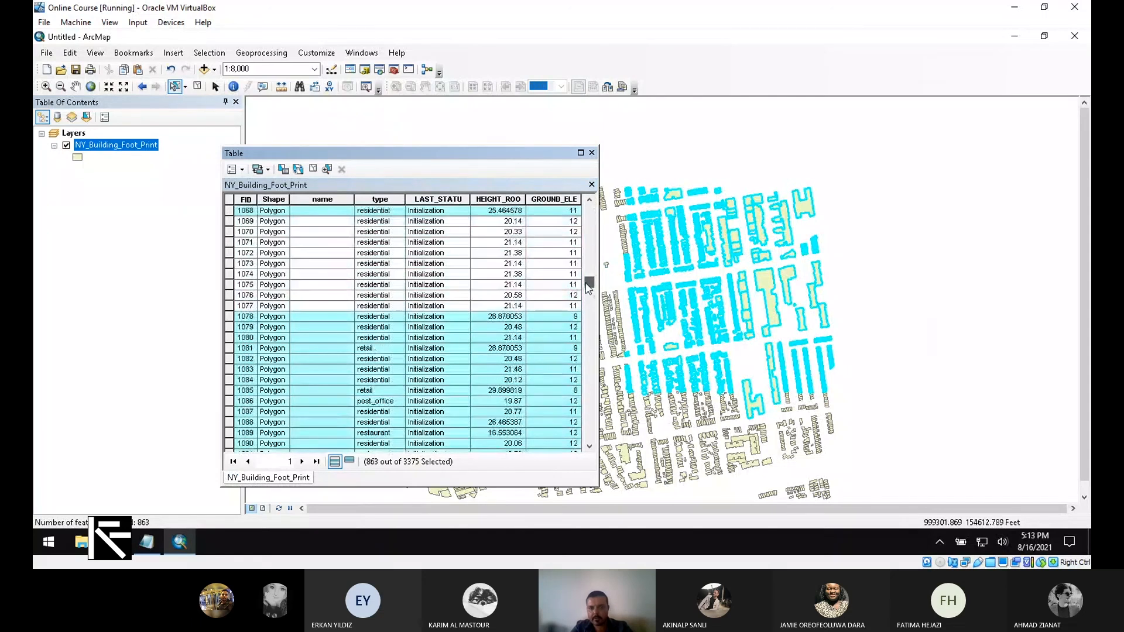
pyautogui.click(351, 462)
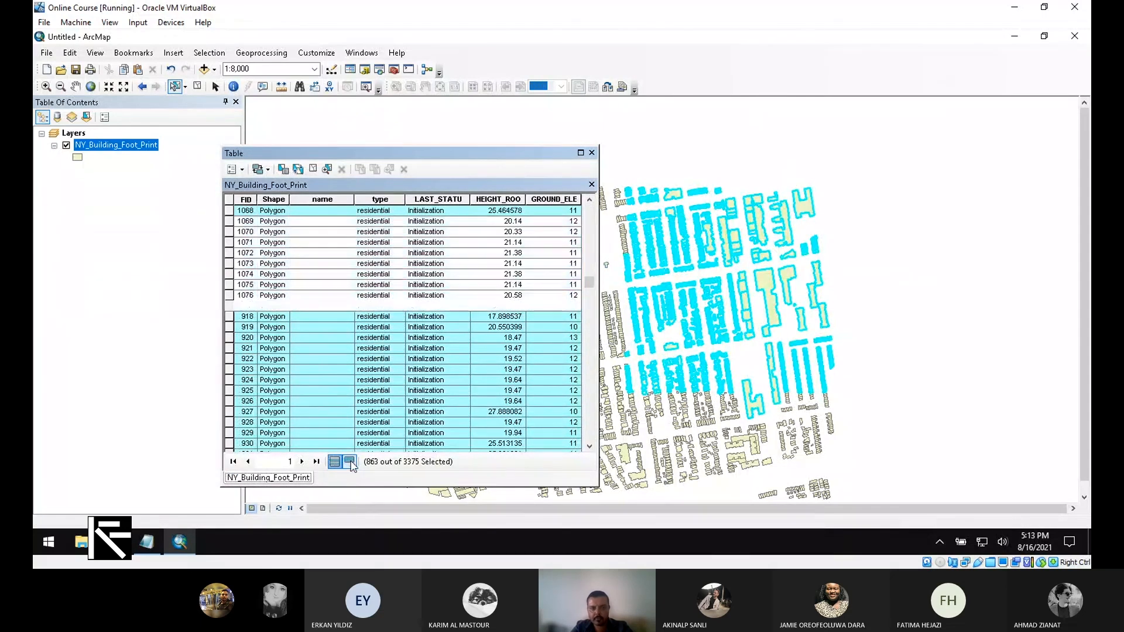
pyautogui.click(352, 465)
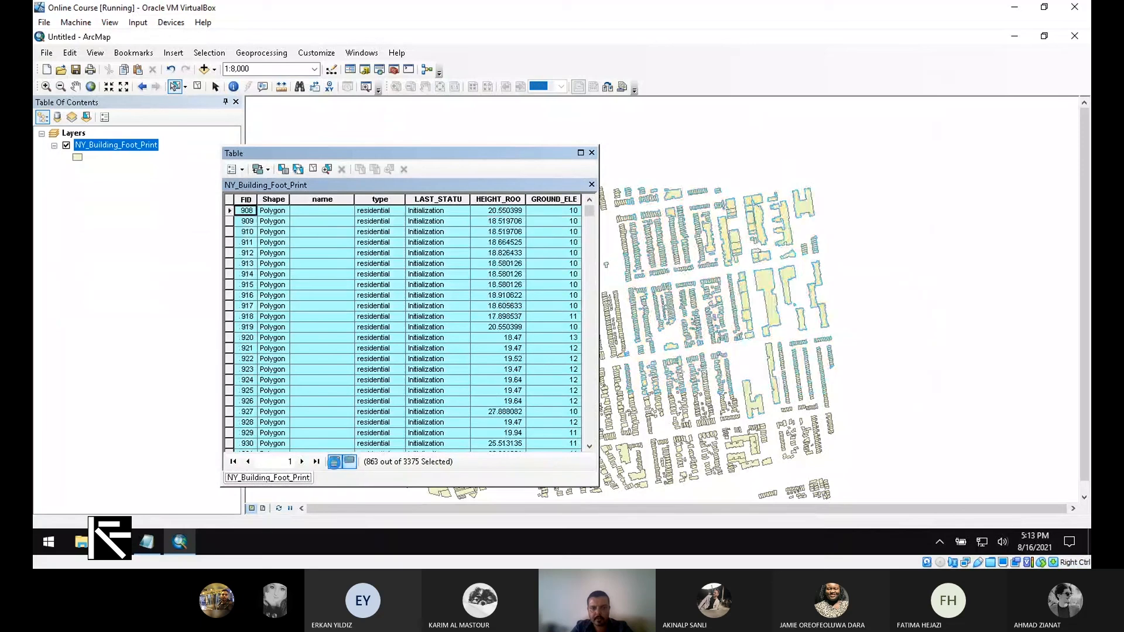
pyautogui.click(337, 463)
pyautogui.click(351, 463)
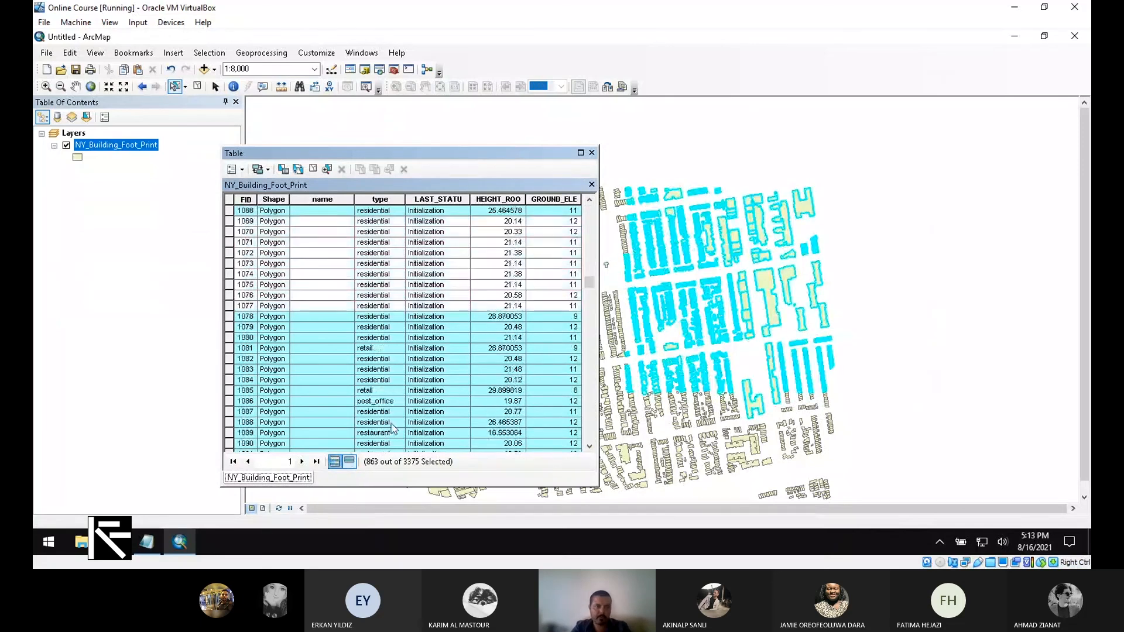